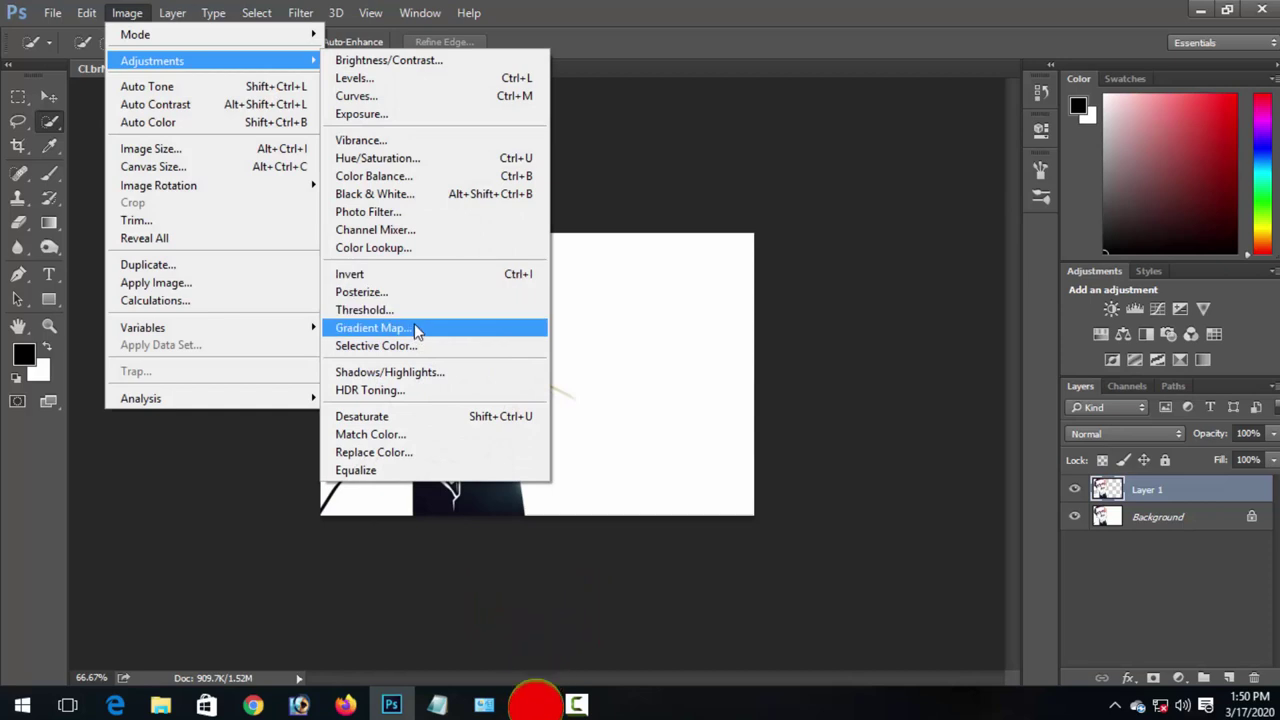
Step: Apply a Threshold adjustment to Layer 1, raising the threshold level until the portrait's facial outlines are filled in
{"action": "left_click", "coordinate": [395, 310]}
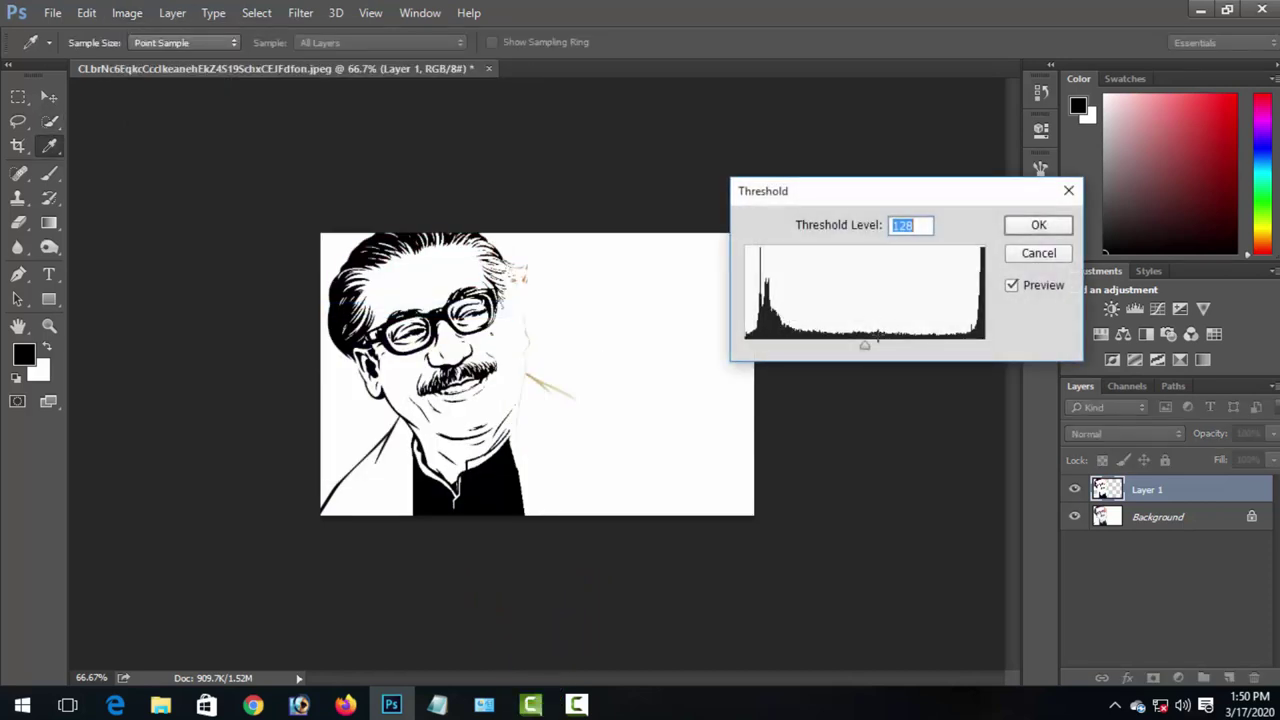
{"action": "mouse_move", "coordinate": [867, 348]}
{"action": "left_mouse_down"}
{"action": "mouse_move", "coordinate": [996, 336]}
{"action": "mouse_move", "coordinate": [955, 348]}
{"action": "left_mouse_up"}
{"action": "left_click", "coordinate": [1054, 222]}
{"action": "key", "text": "w"}
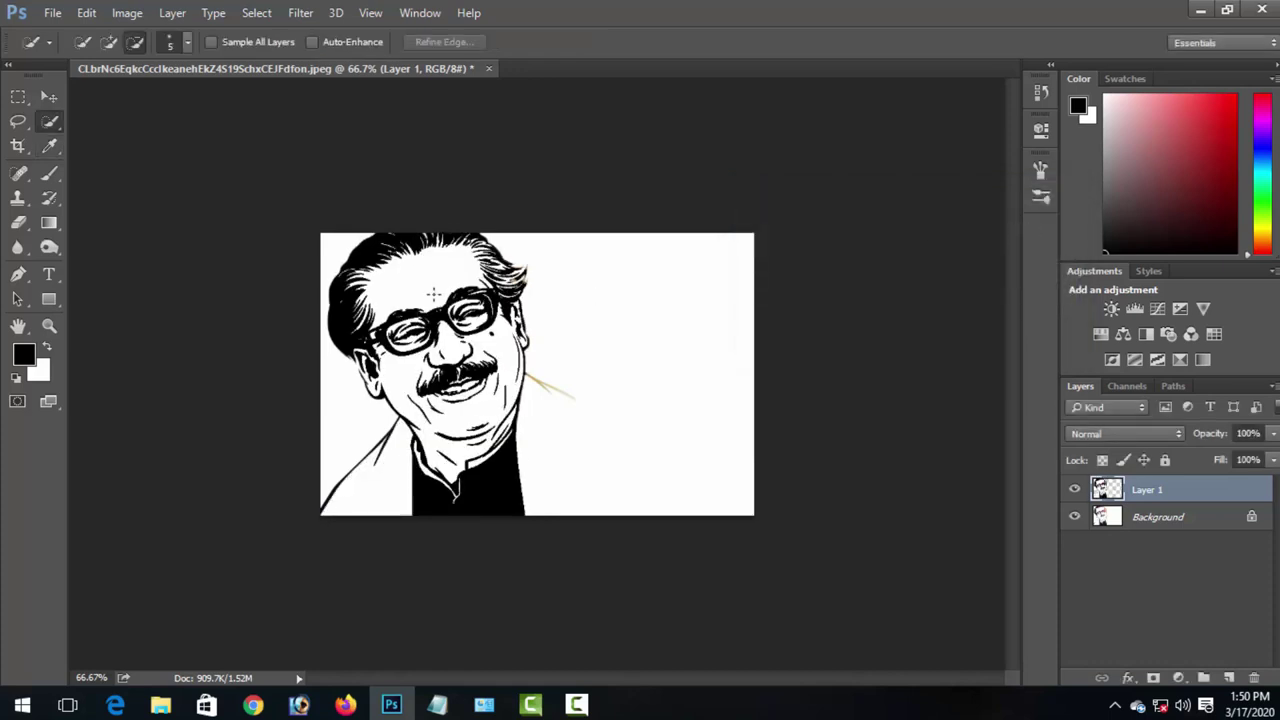
Step: Select the black areas of the portrait by Color Range, using Sampled Colors with fuzziness 40
{"action": "left_click", "coordinate": [127, 12]}
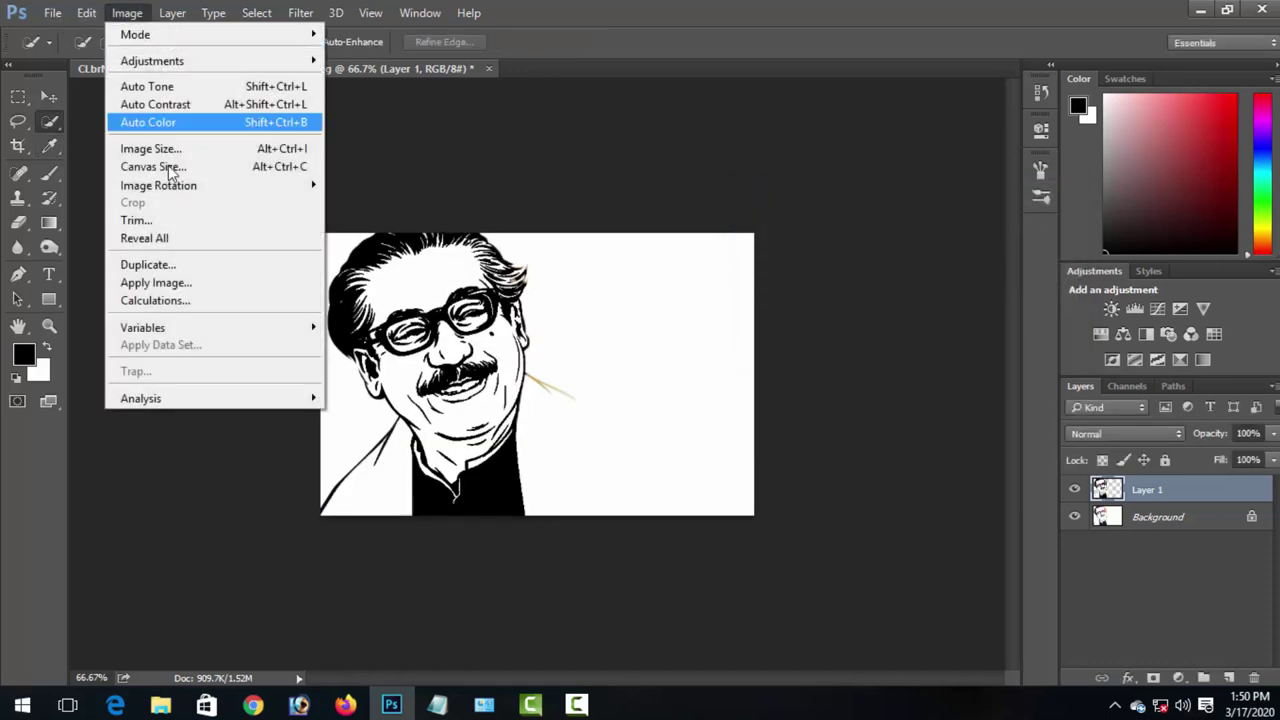
{"action": "mouse_move", "coordinate": [250, 14]}
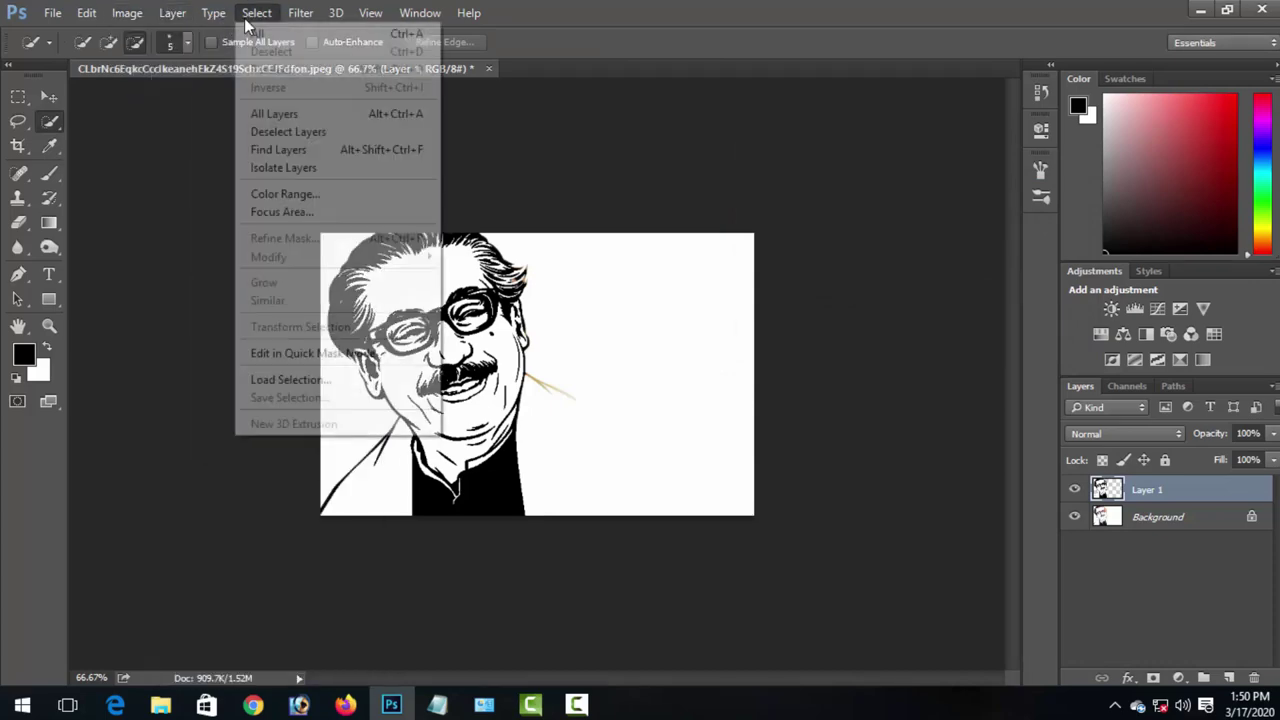
{"action": "left_click", "coordinate": [302, 194]}
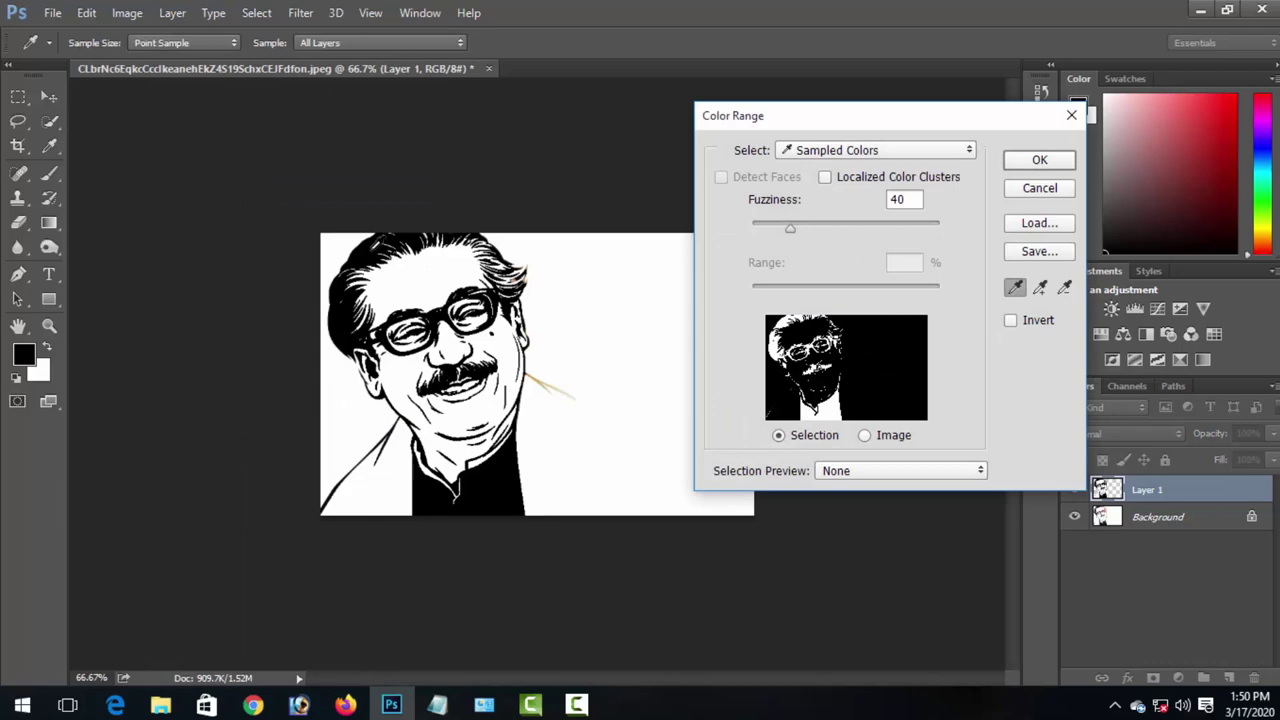
{"action": "key", "text": "Return"}
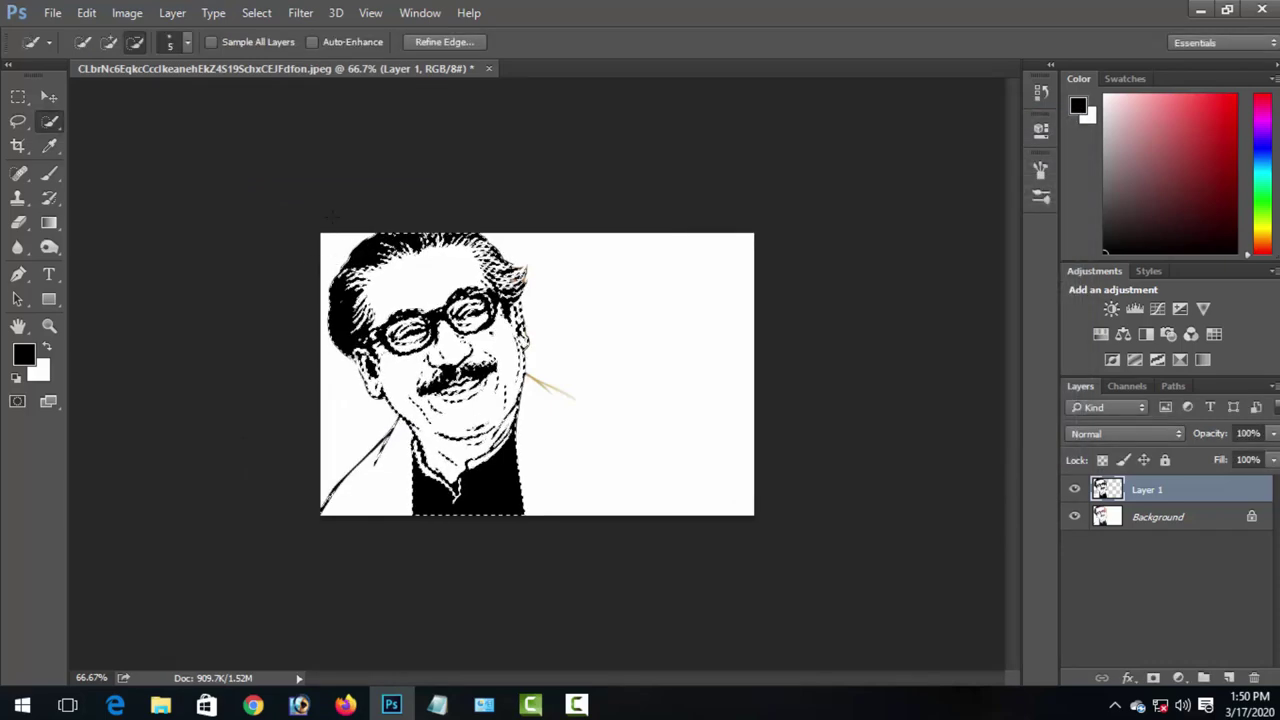
Step: Activate the Move tool and create a new blank document with the default settings
{"action": "left_click", "coordinate": [54, 99]}
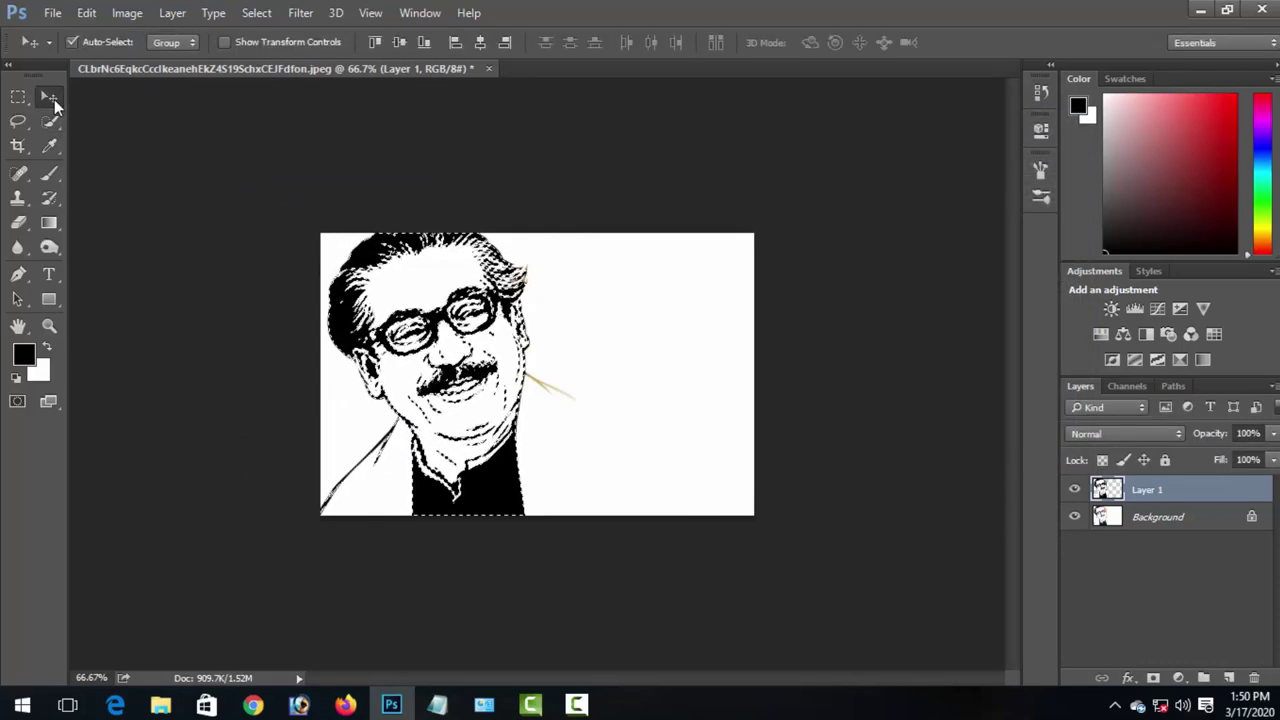
{"action": "key", "text": "ctrl+n"}
{"action": "key", "text": "Return"}
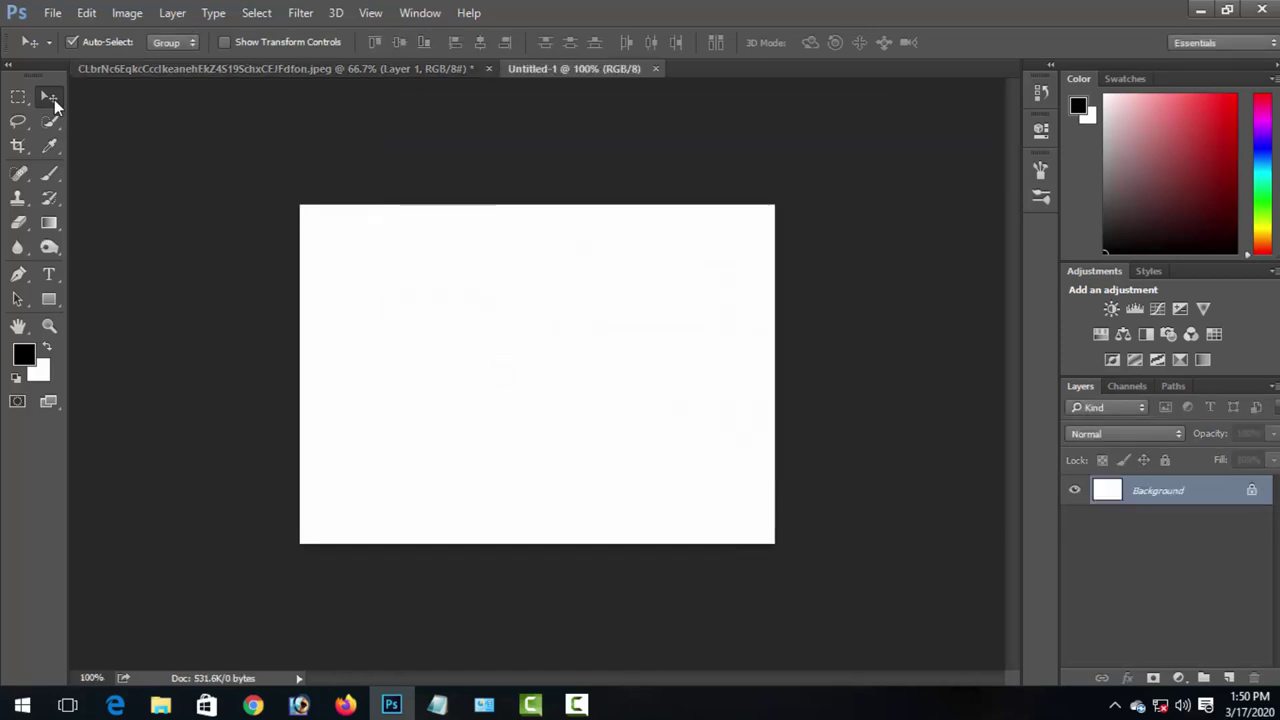
Step: Add a gradient fill layer above the Background using the Foreground to Background preset
{"action": "left_click", "coordinate": [1177, 678]}
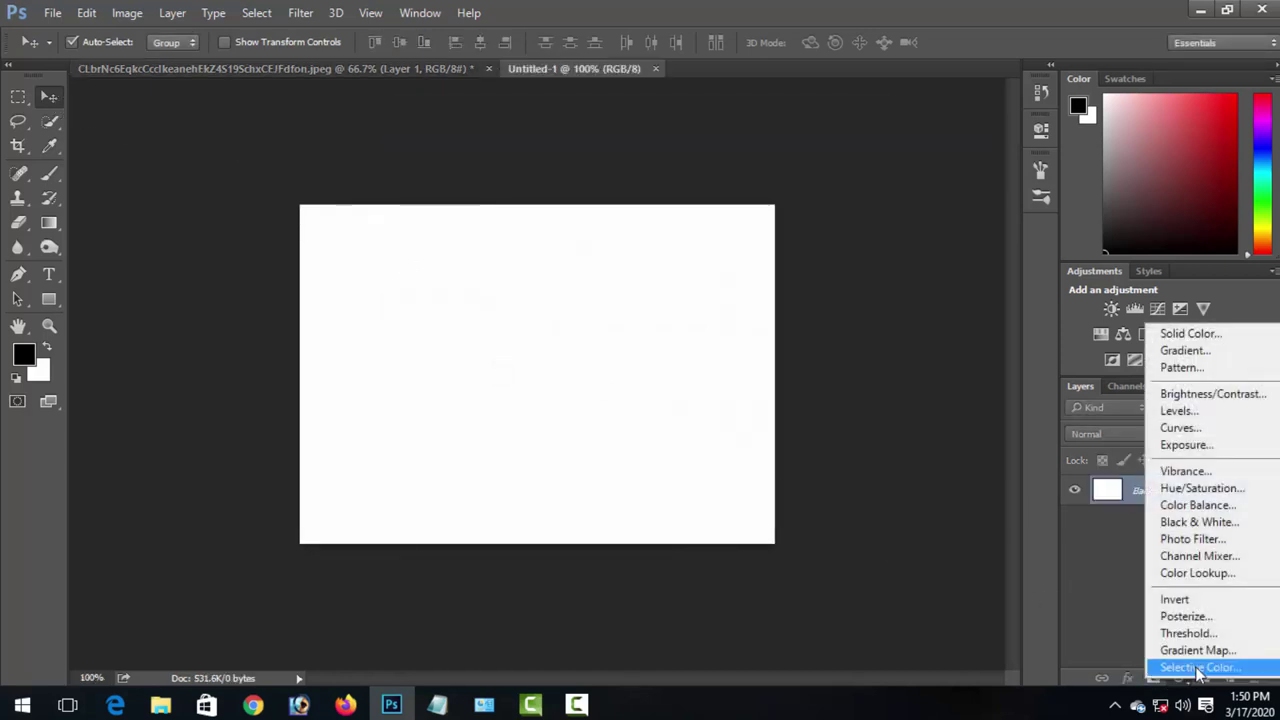
{"action": "left_click", "coordinate": [1185, 355]}
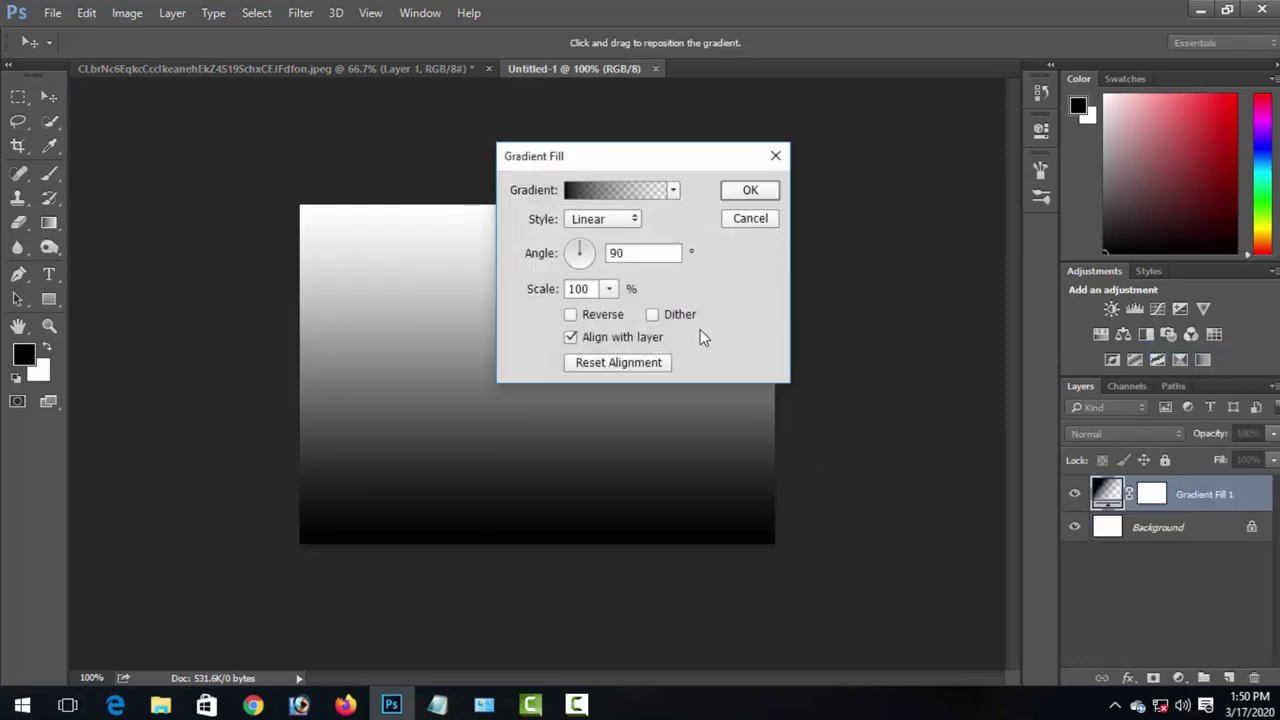
{"action": "left_click", "coordinate": [600, 190]}
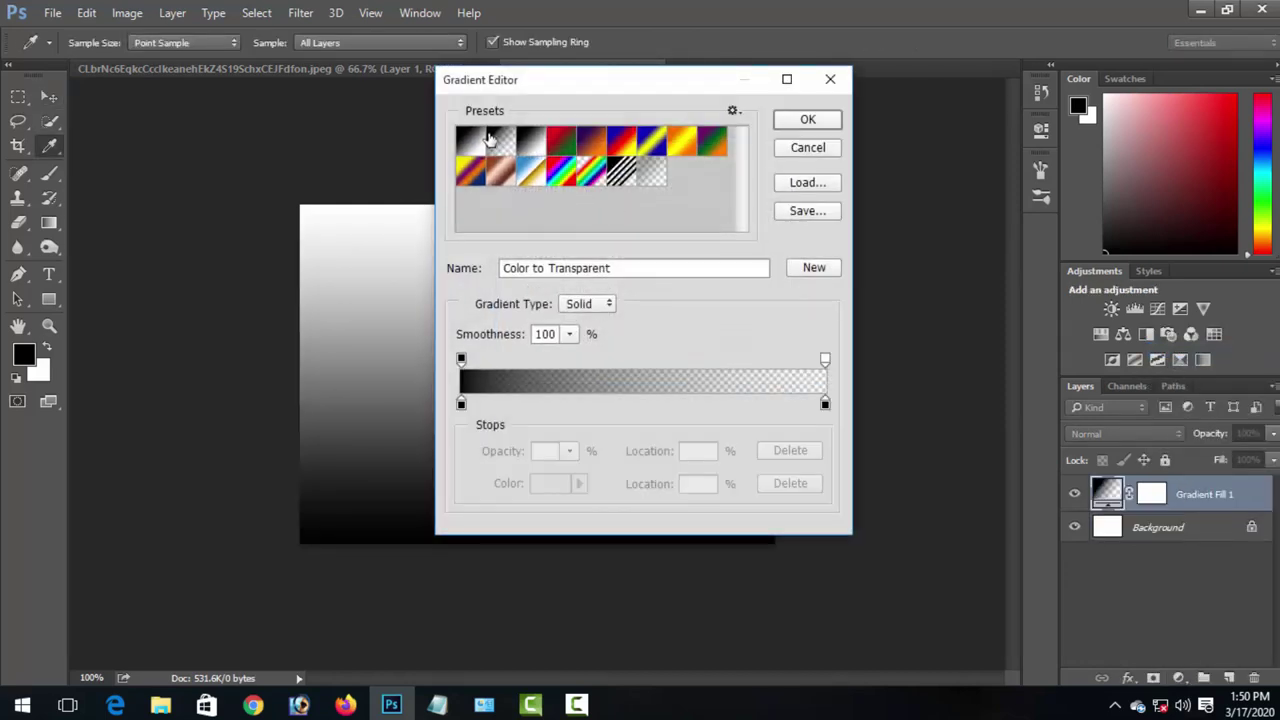
{"action": "left_click", "coordinate": [472, 140]}
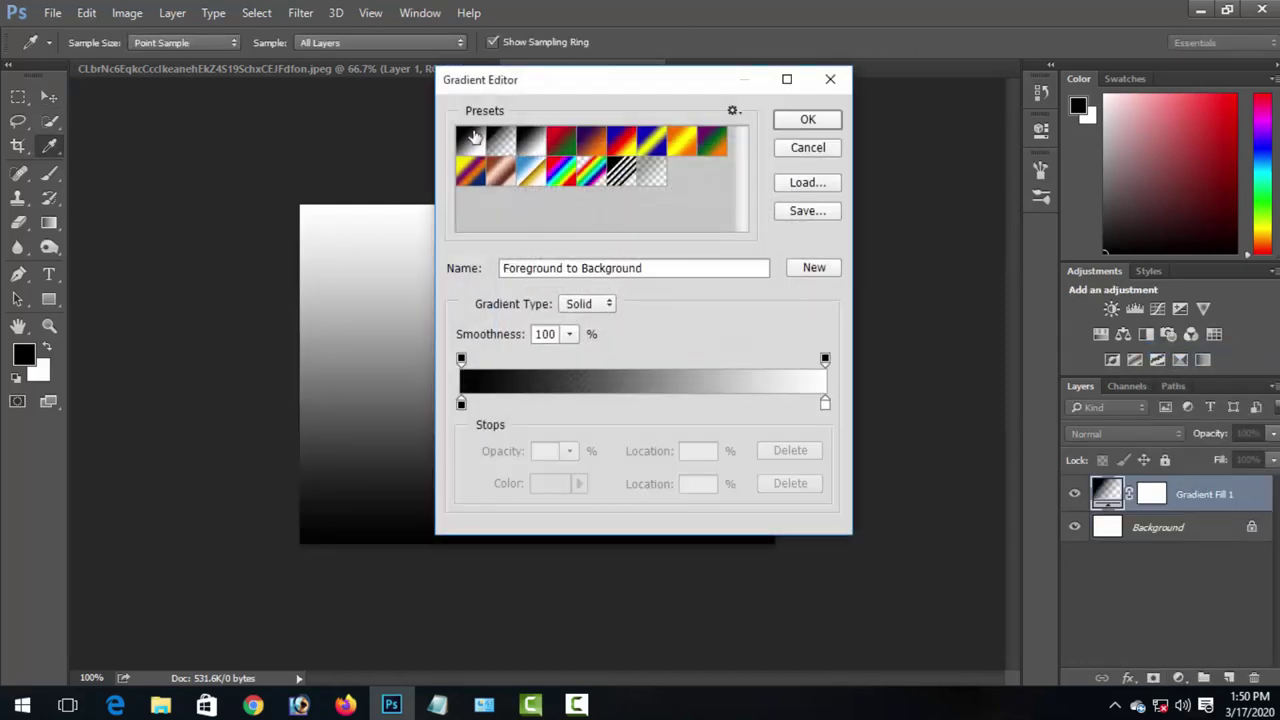
{"action": "left_click", "coordinate": [810, 124]}
Step: Set the gradient fill to Radial style, test reversing it, and reduce its scale to 70%
{"action": "left_click", "coordinate": [634, 219]}
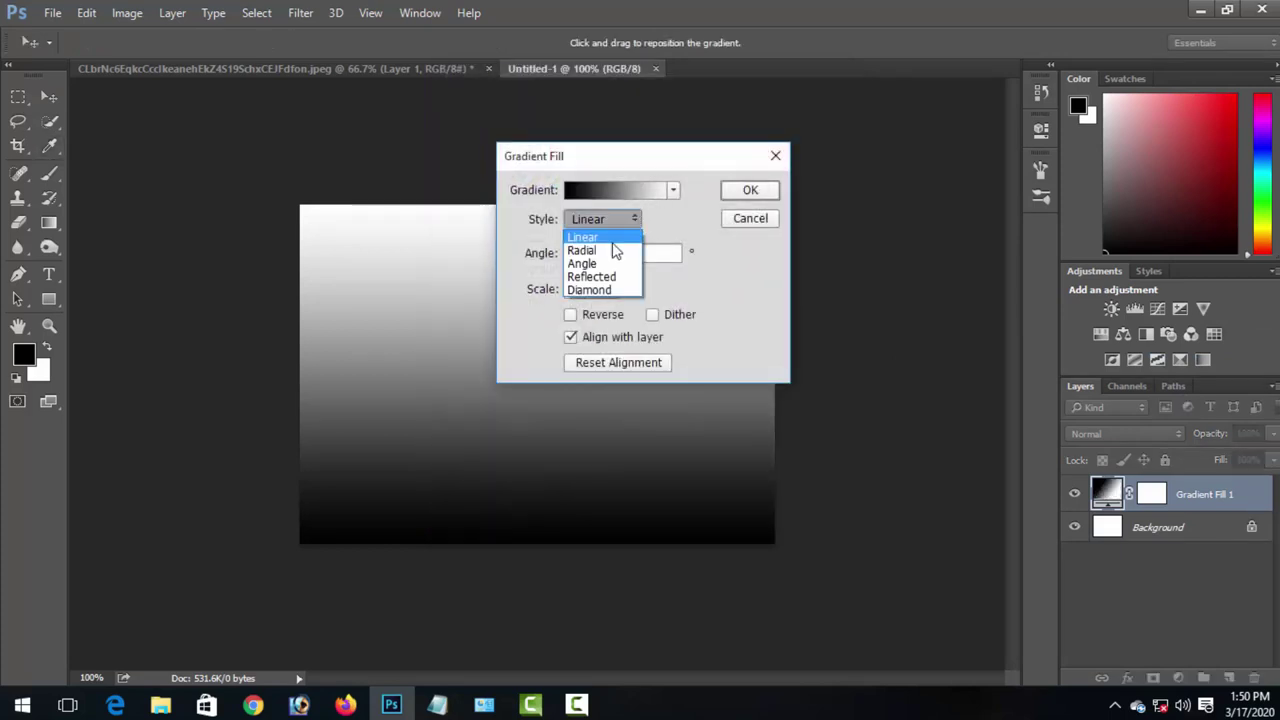
{"action": "left_click", "coordinate": [582, 250]}
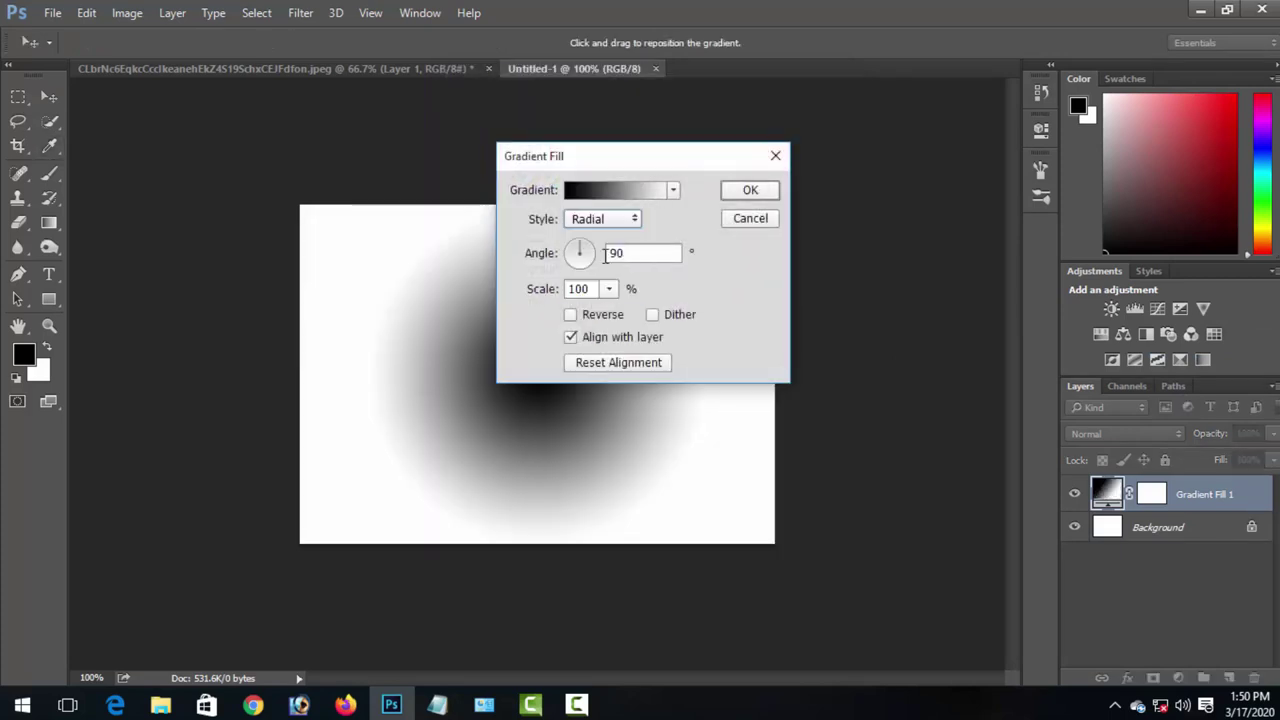
{"action": "left_click", "coordinate": [570, 315]}
{"action": "left_click", "coordinate": [570, 315]}
{"action": "left_click", "coordinate": [608, 289]}
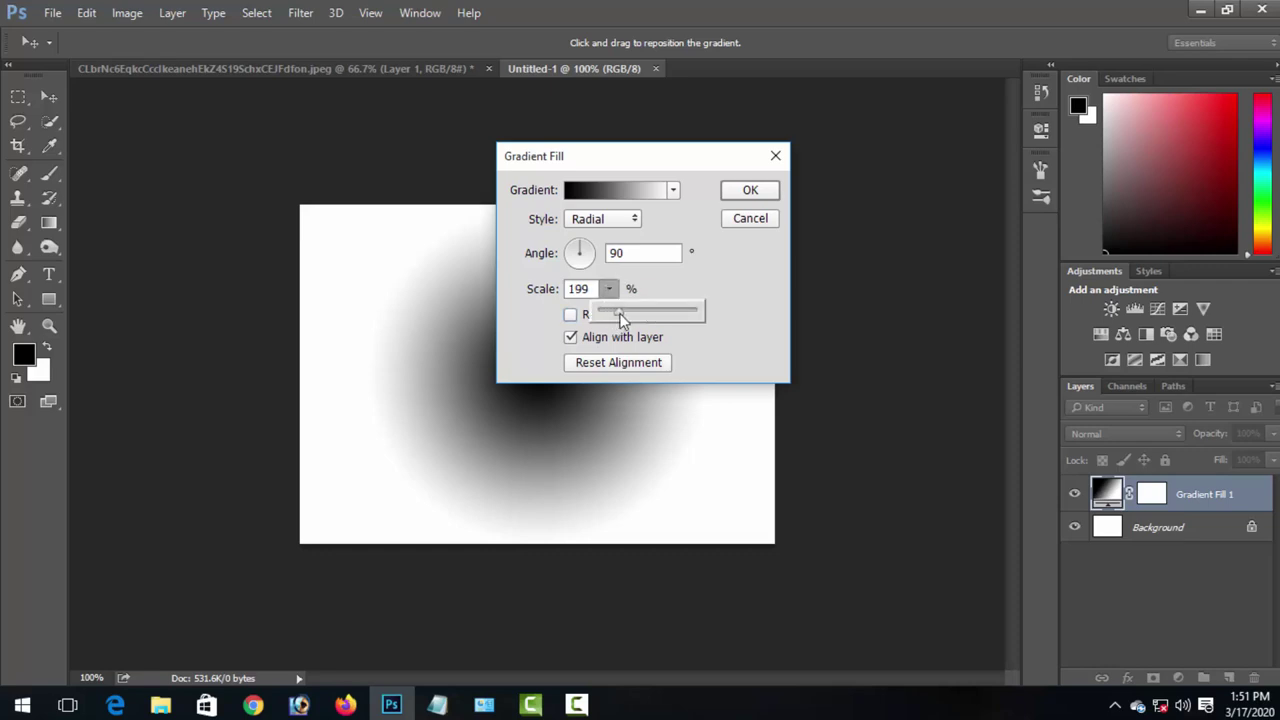
{"action": "mouse_move", "coordinate": [608, 314]}
{"action": "left_mouse_down"}
{"action": "mouse_move", "coordinate": [645, 315]}
{"action": "mouse_move", "coordinate": [605, 313]}
{"action": "left_mouse_up"}
{"action": "left_click", "coordinate": [604, 221]}
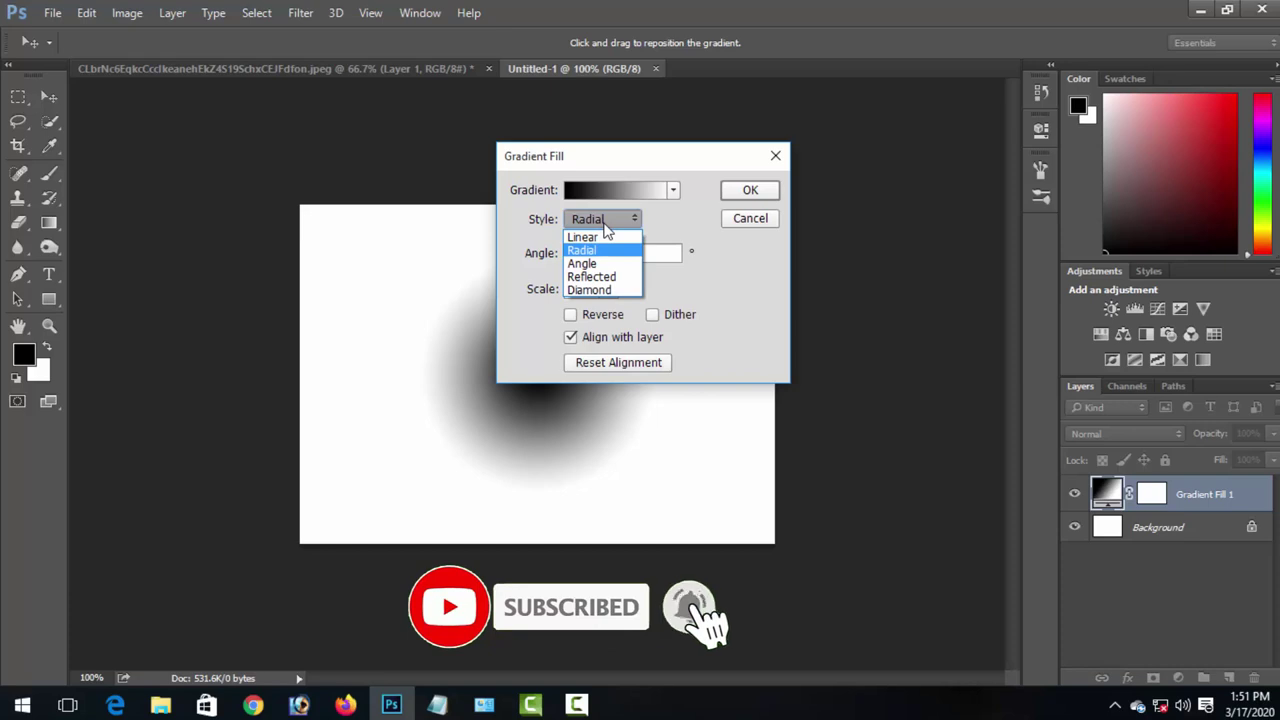
{"action": "left_click", "coordinate": [604, 221]}
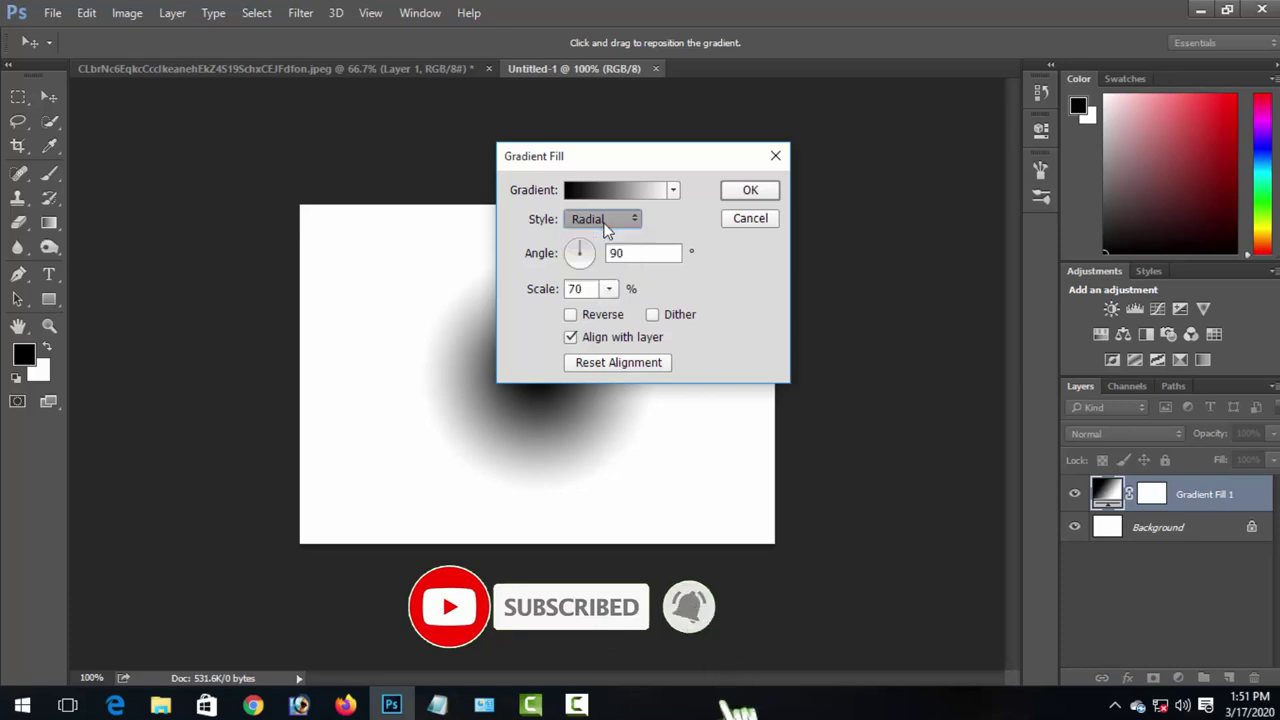
{"action": "left_click", "coordinate": [673, 190]}
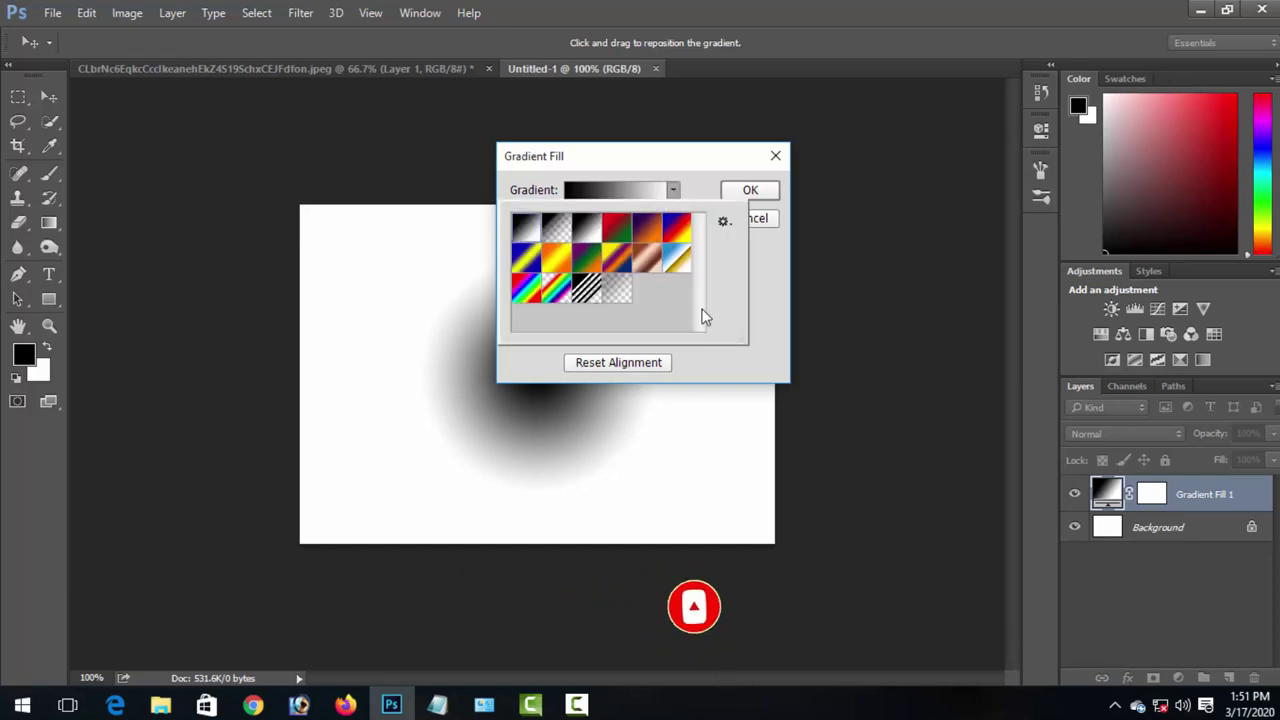
{"action": "left_click", "coordinate": [724, 222]}
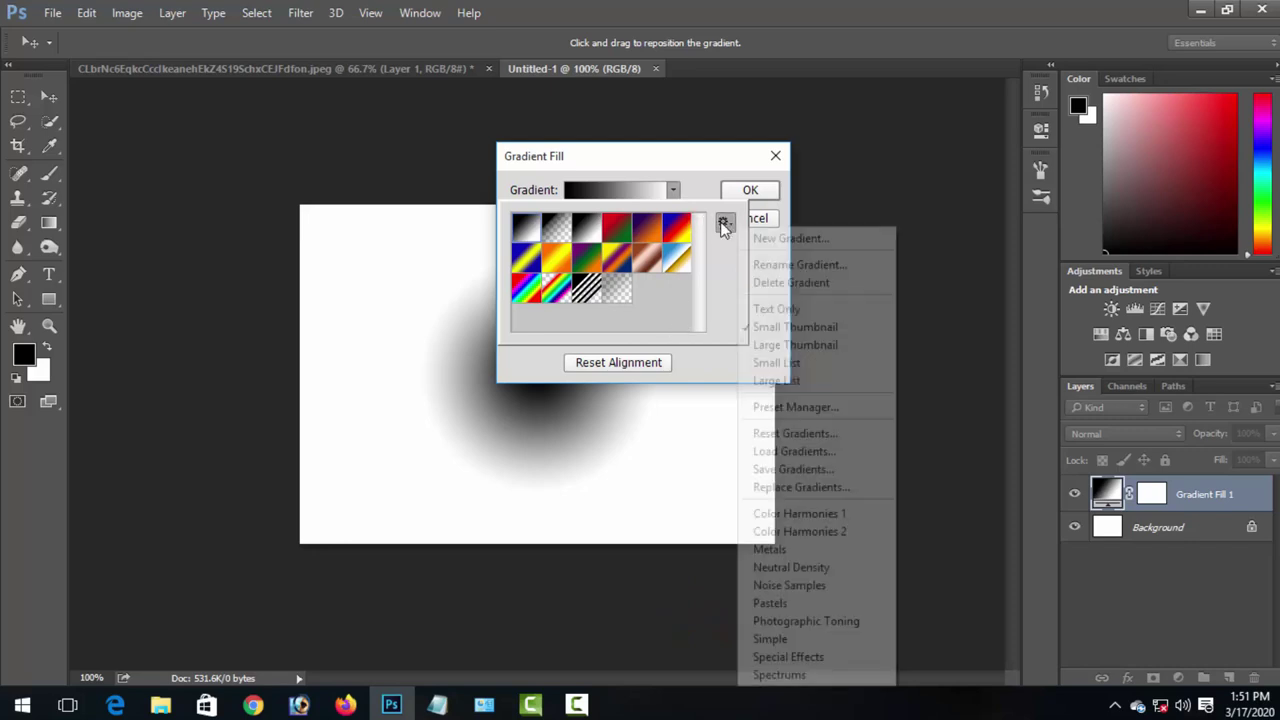
{"action": "left_click", "coordinate": [694, 170]}
{"action": "left_click", "coordinate": [694, 172]}
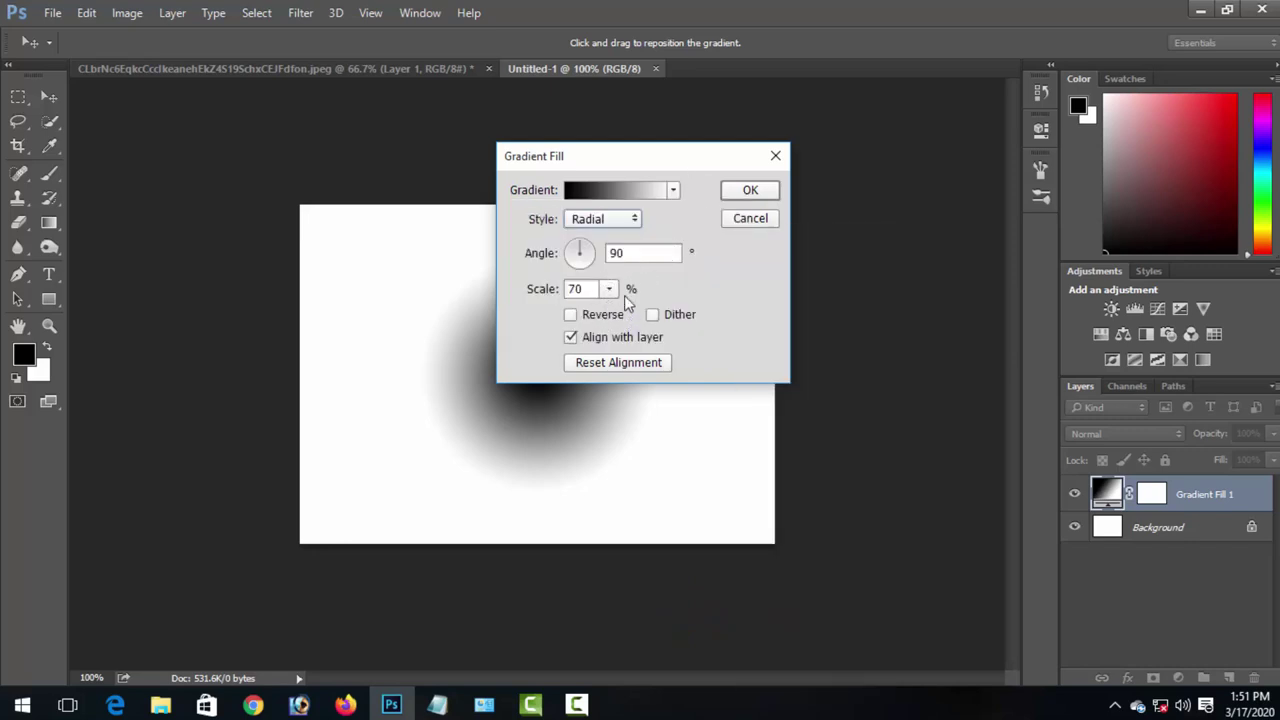
Step: Switch the gradient fill to Linear style and enlarge its scale to 644%
{"action": "left_click", "coordinate": [620, 220]}
{"action": "left_click", "coordinate": [617, 235]}
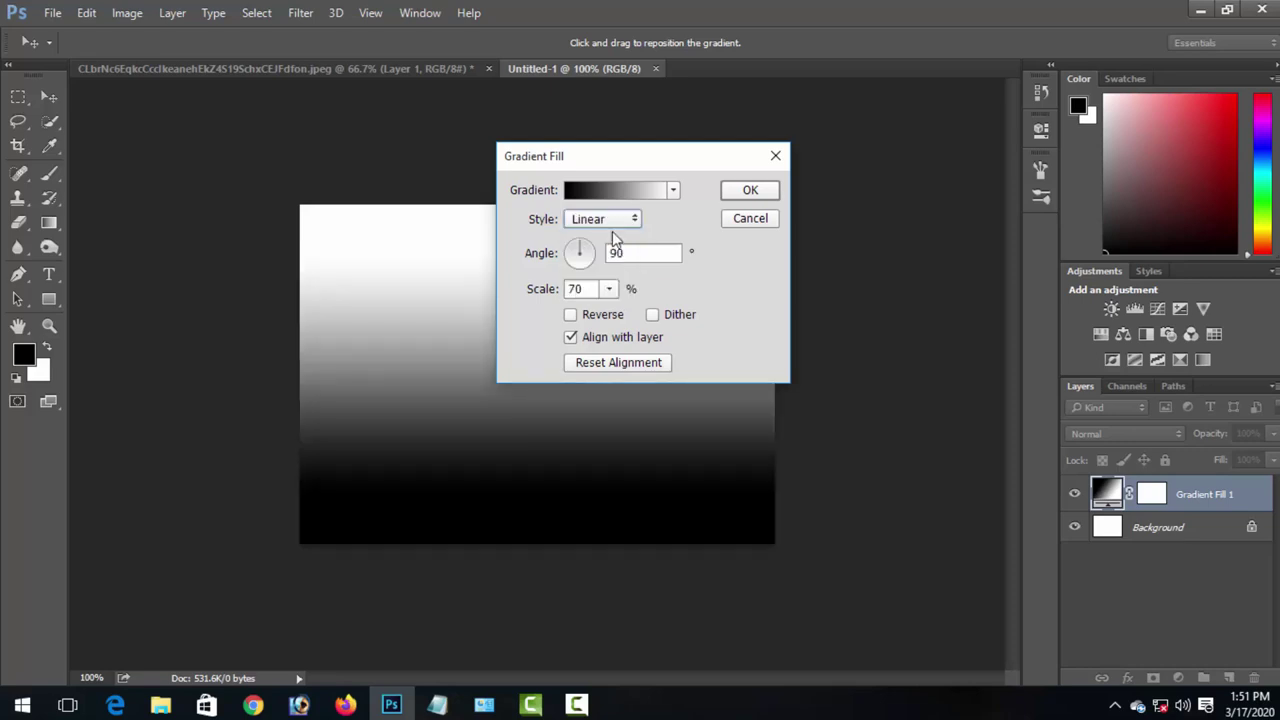
{"action": "left_click", "coordinate": [608, 289]}
{"action": "left_click_drag", "start_coordinate": [633, 313], "coordinate": [664, 318]}
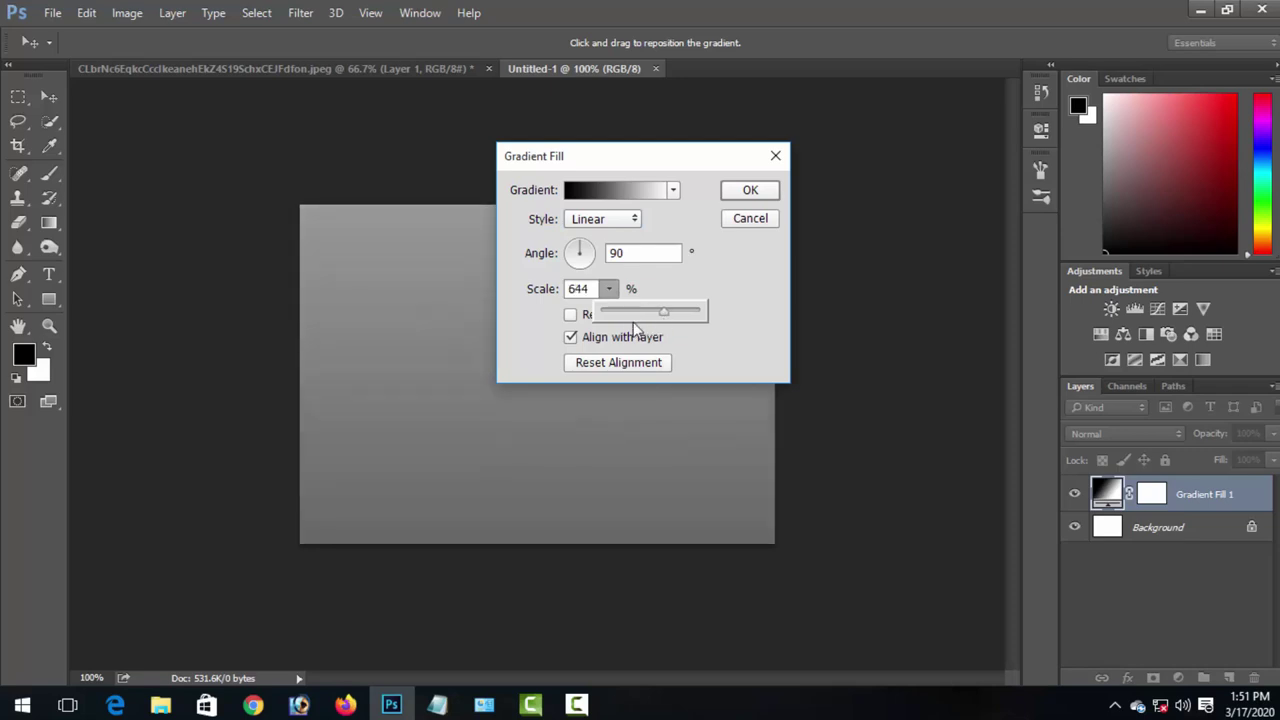
Step: Return the gradient fill to Radial style and reapply the Foreground to Background preset
{"action": "left_click", "coordinate": [614, 222]}
{"action": "left_click", "coordinate": [614, 220]}
{"action": "left_click", "coordinate": [619, 251]}
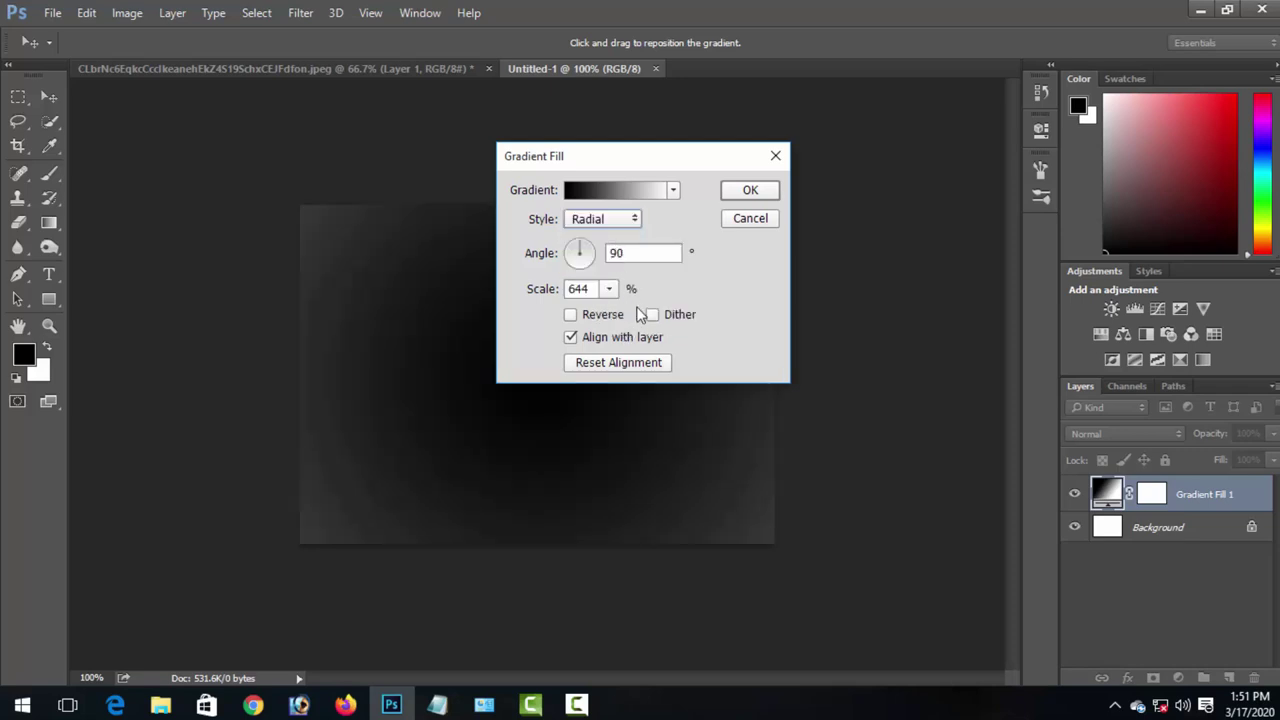
{"action": "left_click", "coordinate": [651, 196]}
{"action": "left_click", "coordinate": [505, 146]}
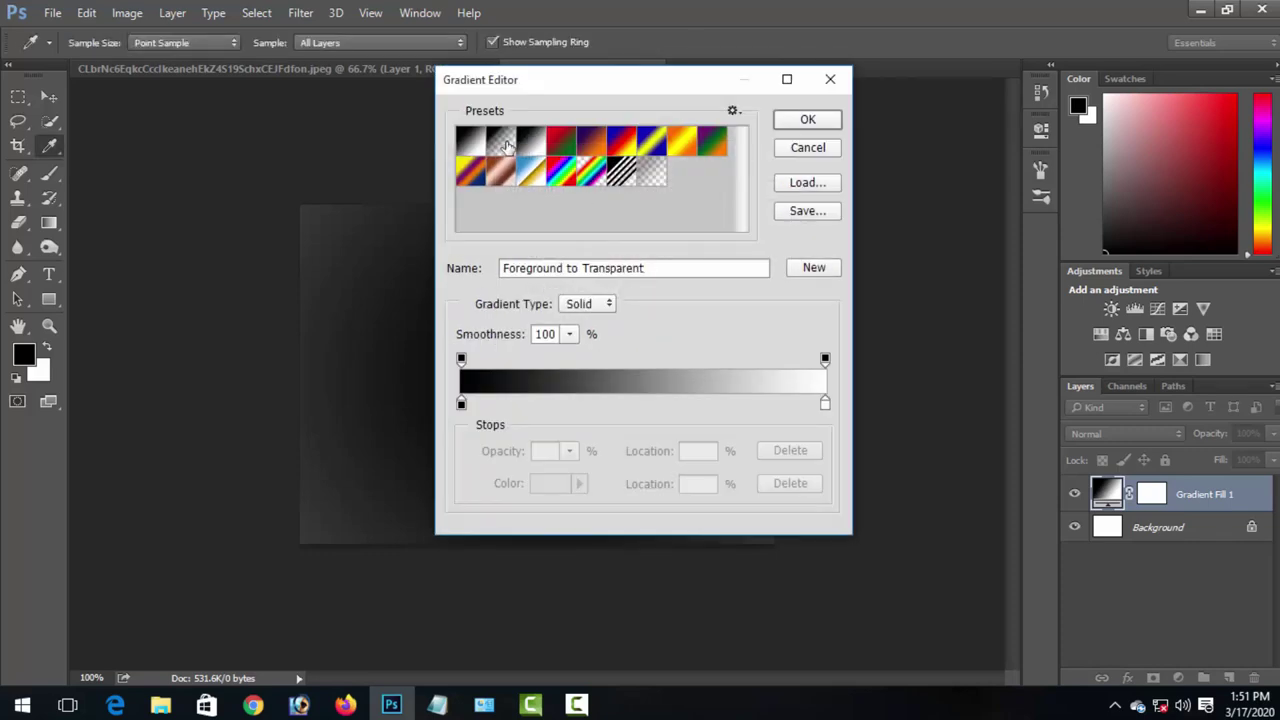
{"action": "left_click", "coordinate": [471, 142]}
{"action": "left_click", "coordinate": [810, 121]}
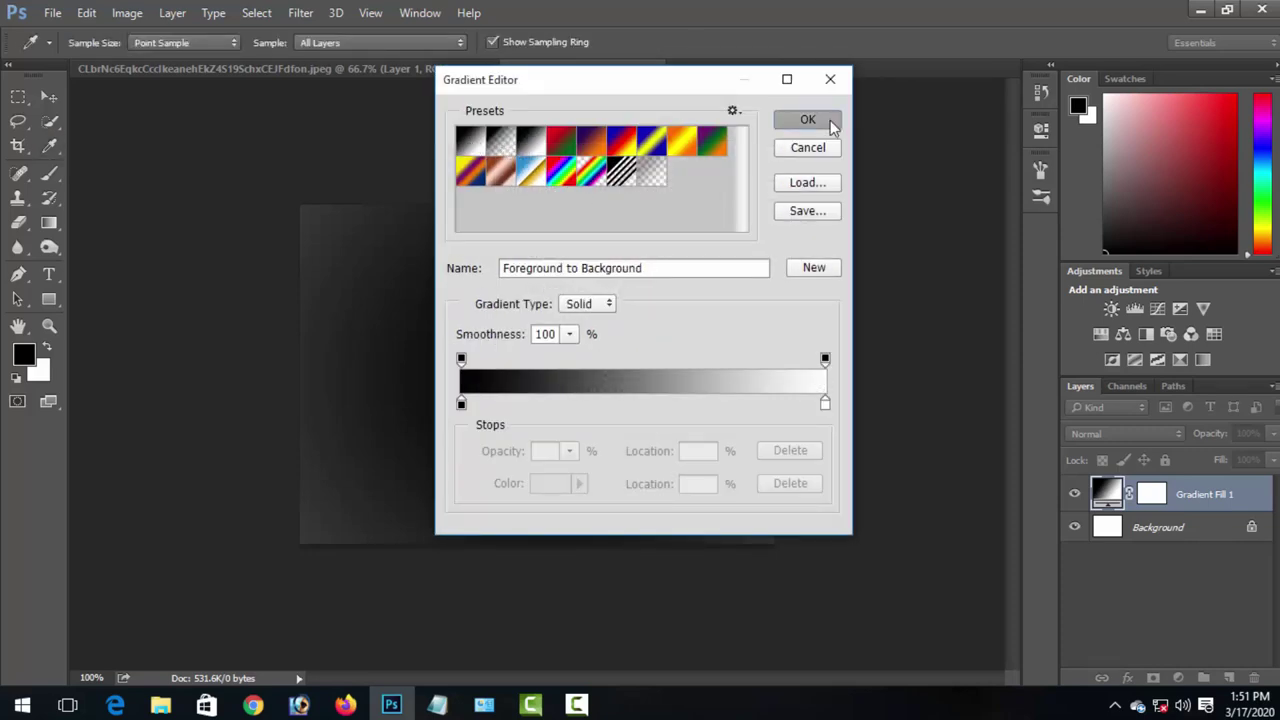
Step: Reduce the radial gradient fill's scale to 1%
{"action": "left_click", "coordinate": [610, 289]}
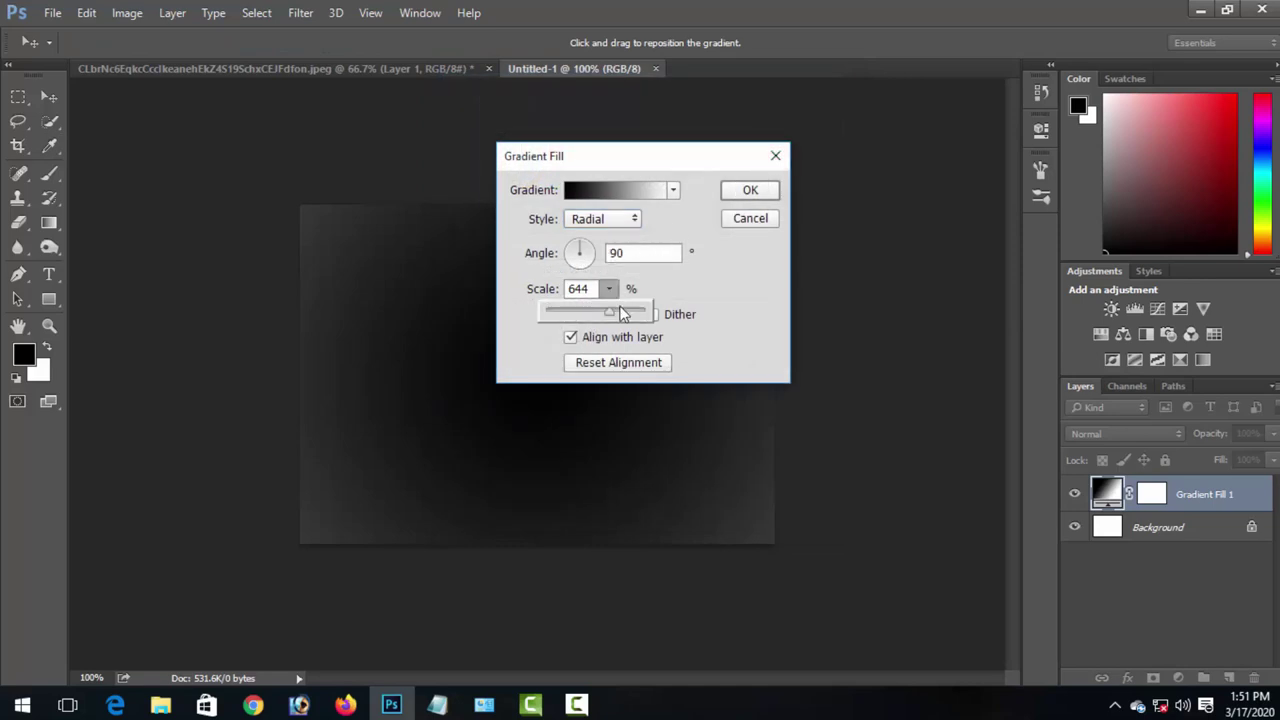
{"action": "left_click_drag", "start_coordinate": [572, 322], "coordinate": [558, 315]}
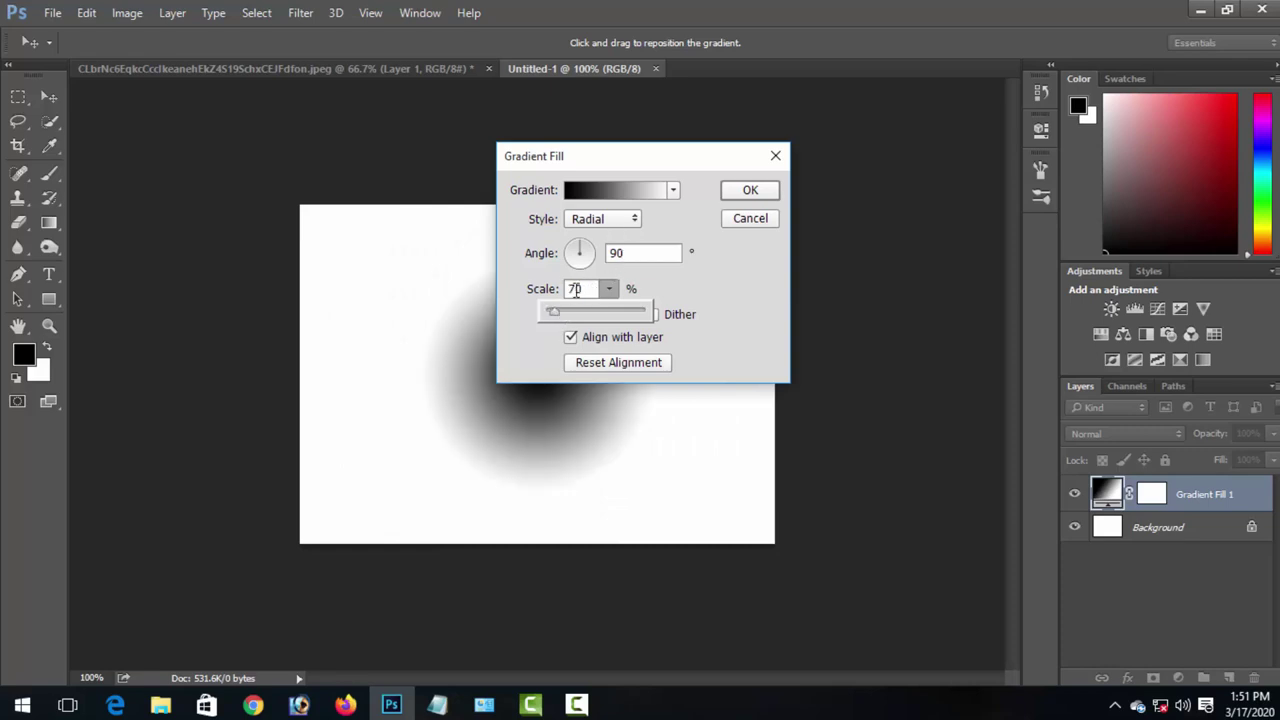
{"action": "left_click_drag", "start_coordinate": [561, 314], "coordinate": [547, 316]}
Step: Try the Angle style on the gradient fill, apply it, and undo the fill layer
{"action": "left_click", "coordinate": [611, 225]}
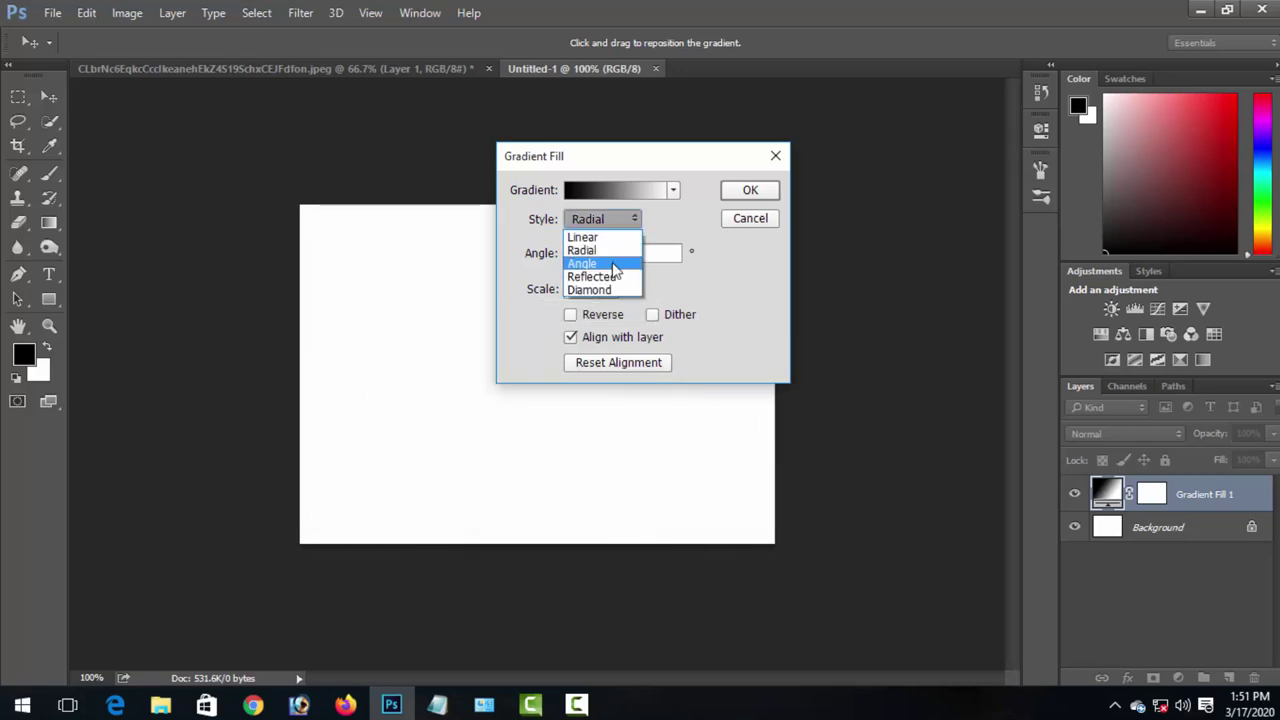
{"action": "left_click", "coordinate": [612, 262]}
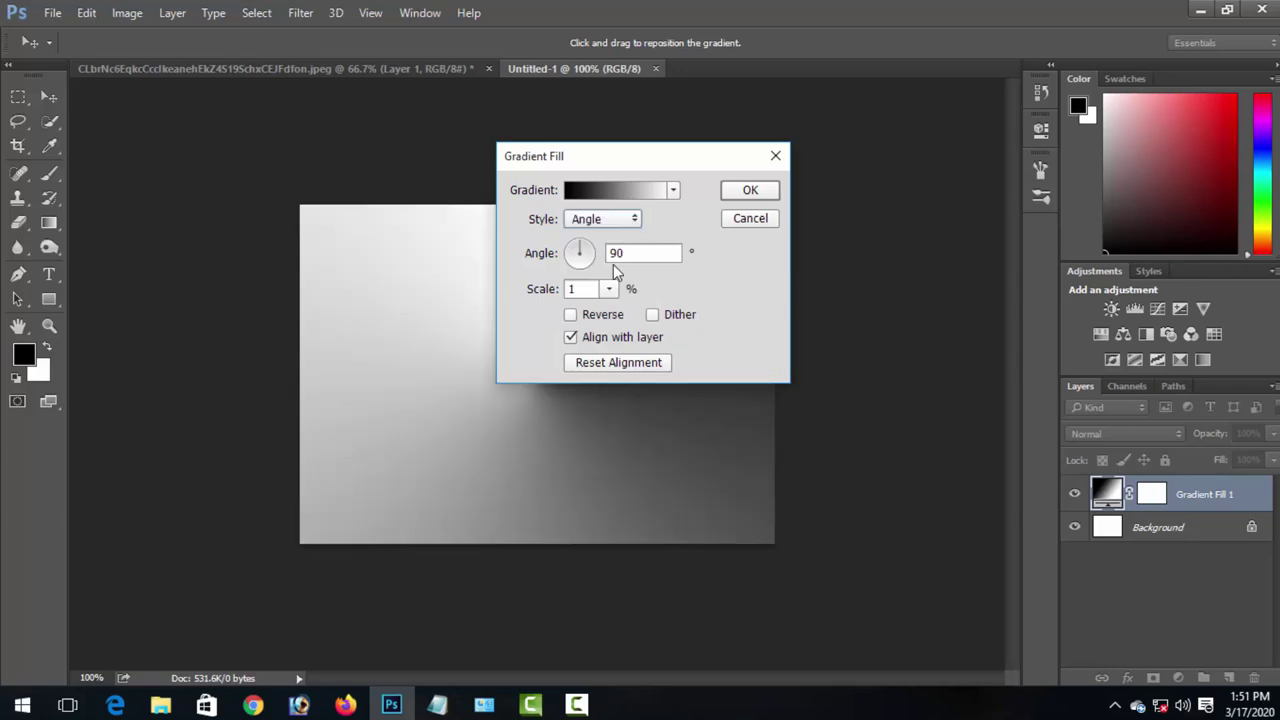
{"action": "left_click", "coordinate": [766, 194]}
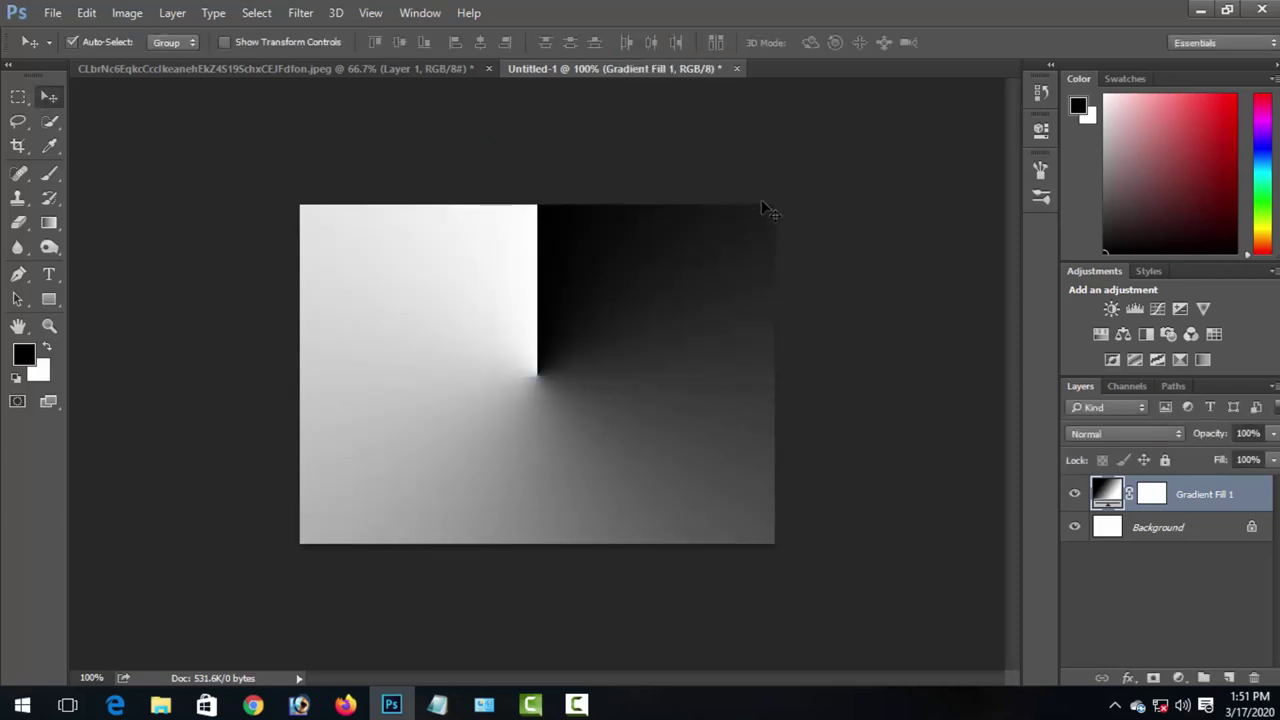
{"action": "key", "text": "ctrl+z"}
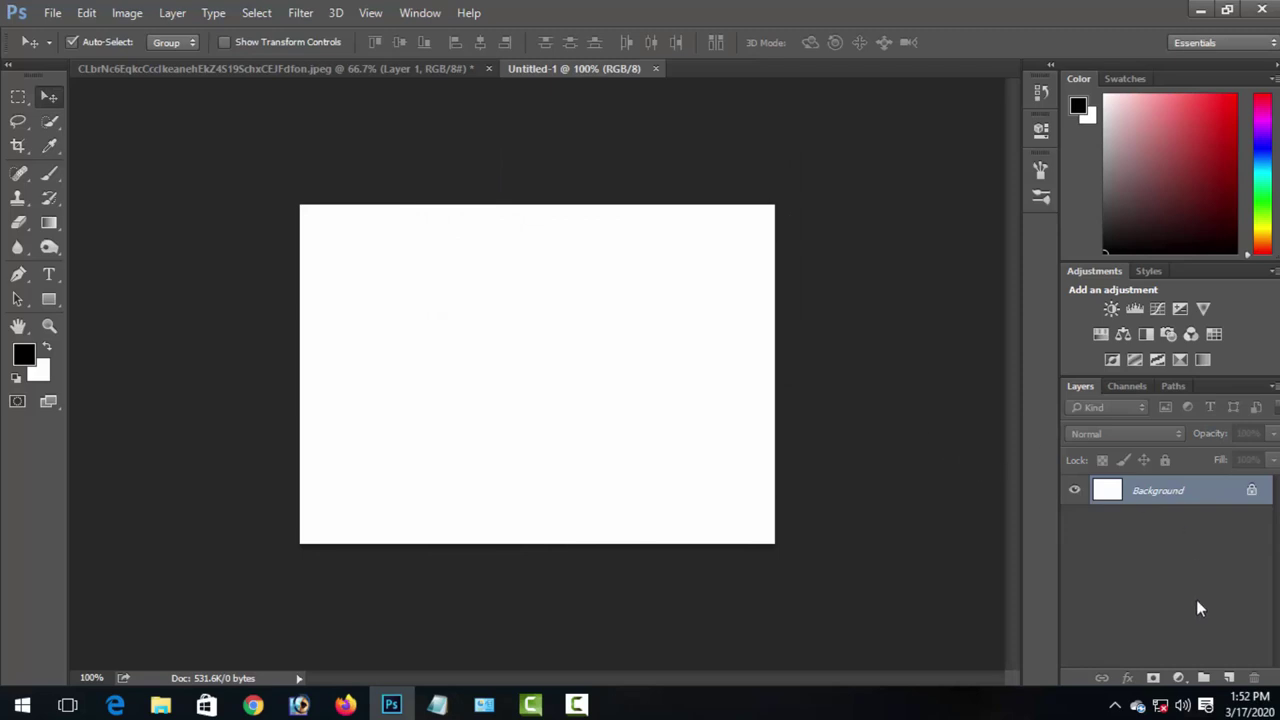
Step: Add a Linear gradient fill layer to the blank document with its scale set to 209%
{"action": "left_click", "coordinate": [1178, 679]}
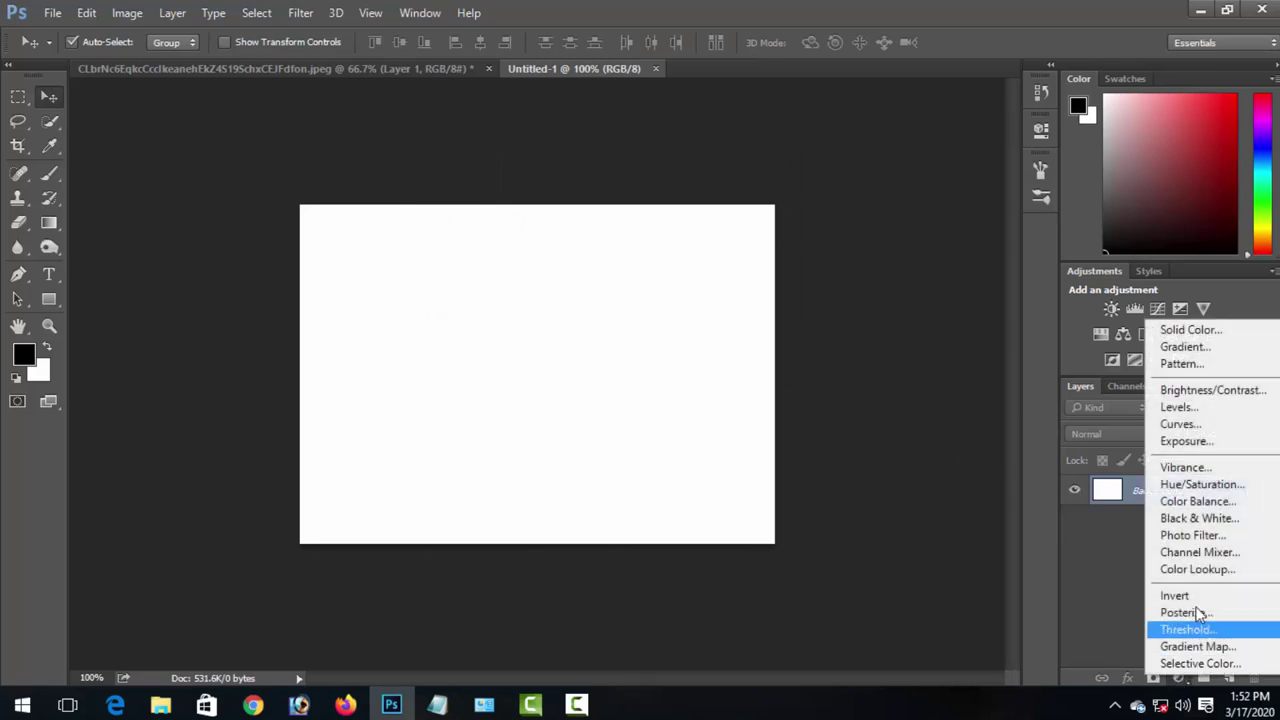
{"action": "left_click", "coordinate": [1195, 346]}
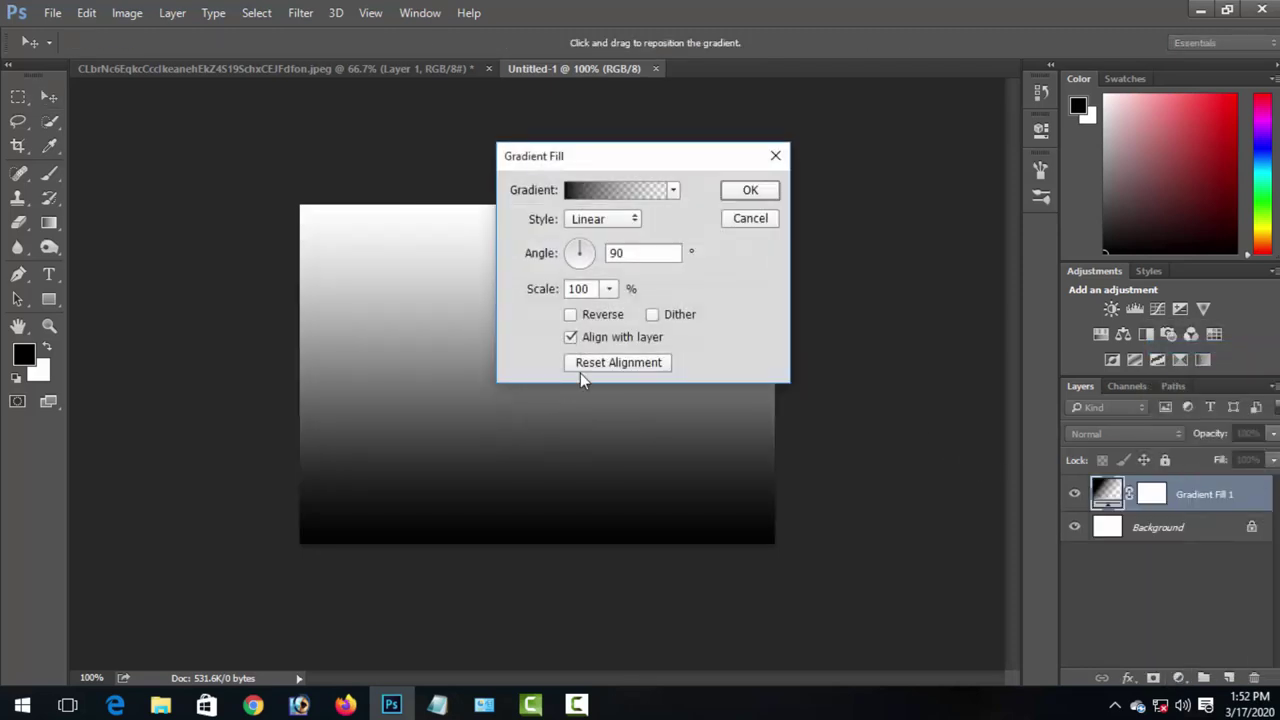
{"action": "left_click", "coordinate": [609, 289]}
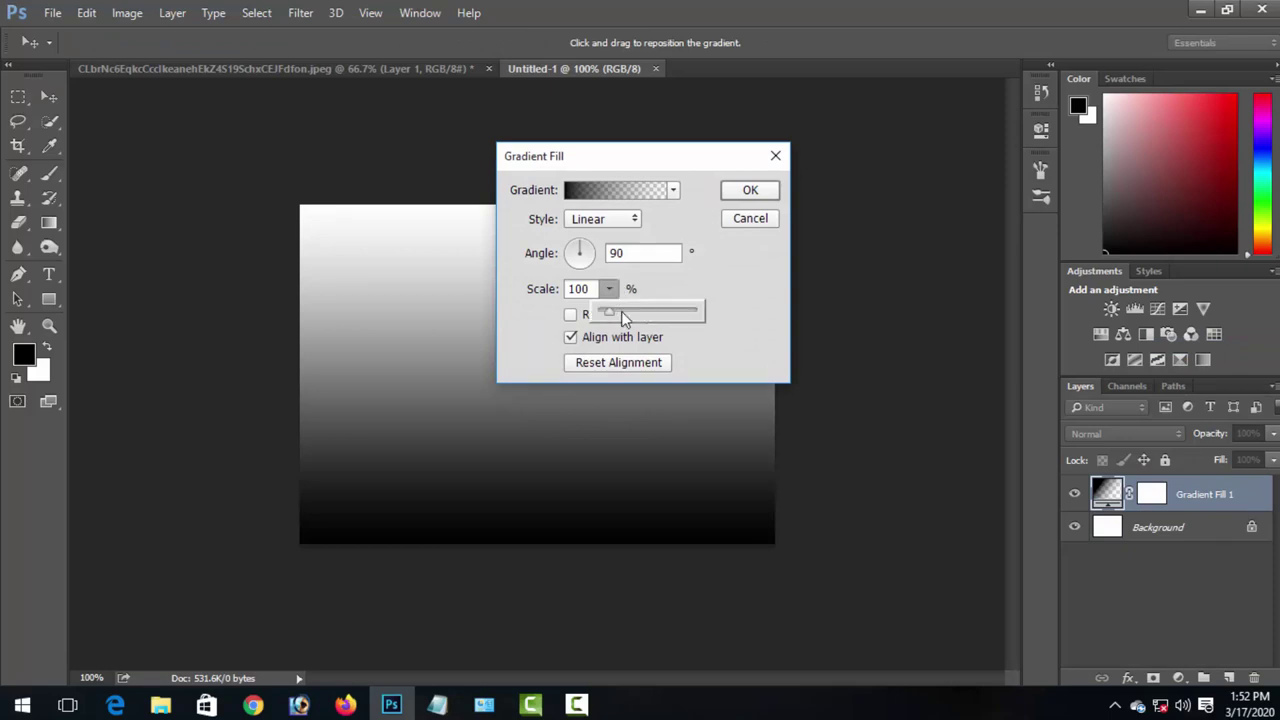
{"action": "mouse_move", "coordinate": [611, 314]}
{"action": "left_mouse_down"}
{"action": "mouse_move", "coordinate": [595, 312]}
{"action": "mouse_move", "coordinate": [622, 316]}
{"action": "left_mouse_up"}
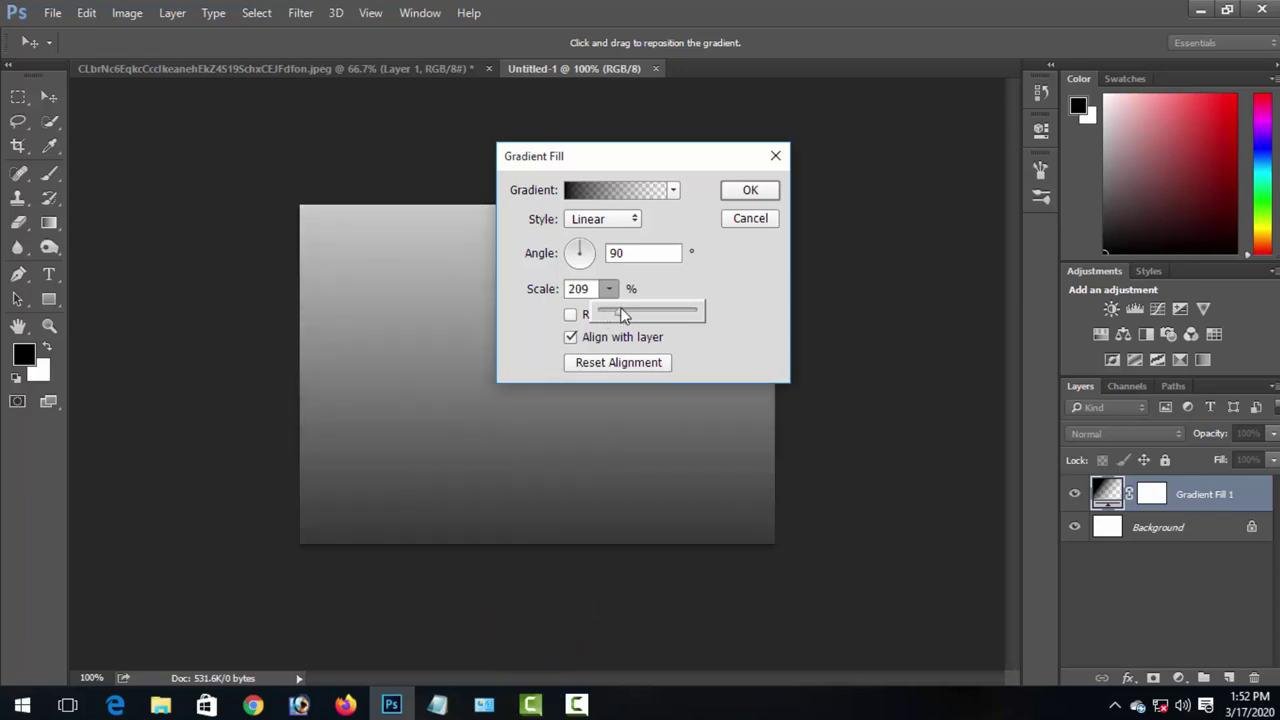
{"action": "left_click", "coordinate": [749, 192]}
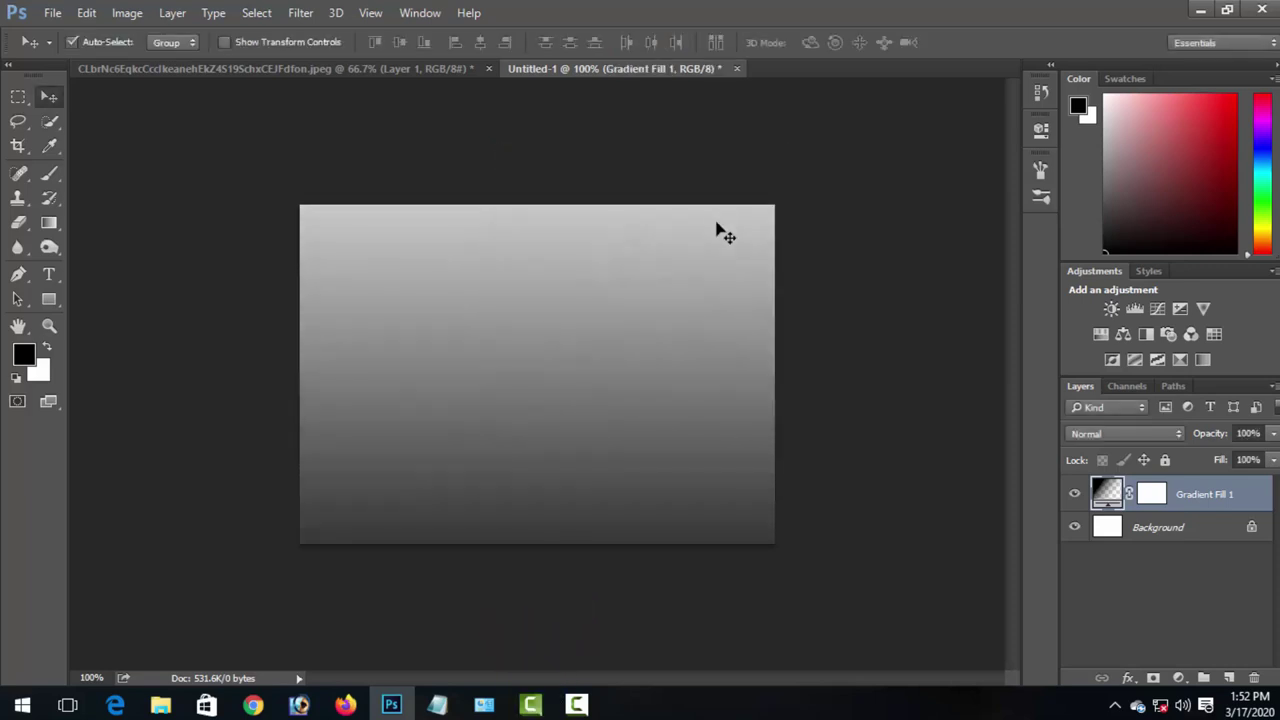
Step: Copy the threshold portrait from the photo document into the gradient document, scaled down and placed against the canvas's upper-left corner
{"action": "left_click", "coordinate": [302, 76]}
{"action": "left_click_drag", "start_coordinate": [455, 303], "coordinate": [586, 230]}
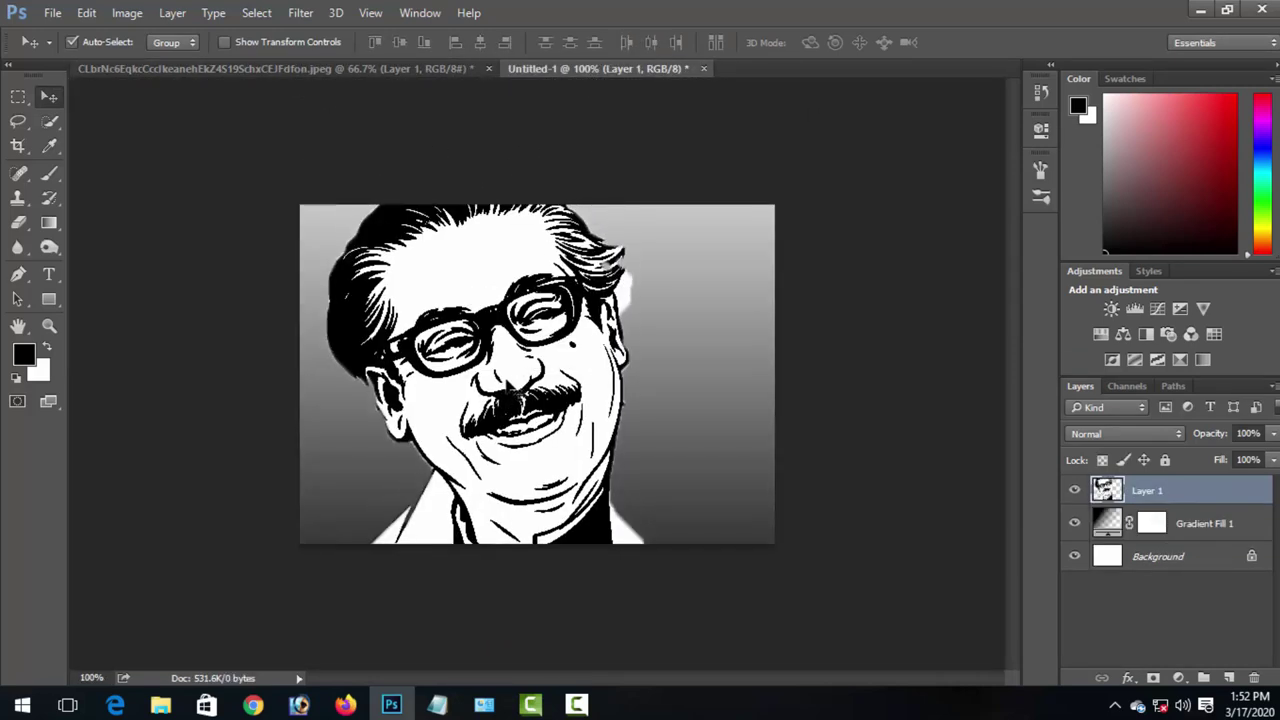
{"action": "key", "text": "ctrl+t"}
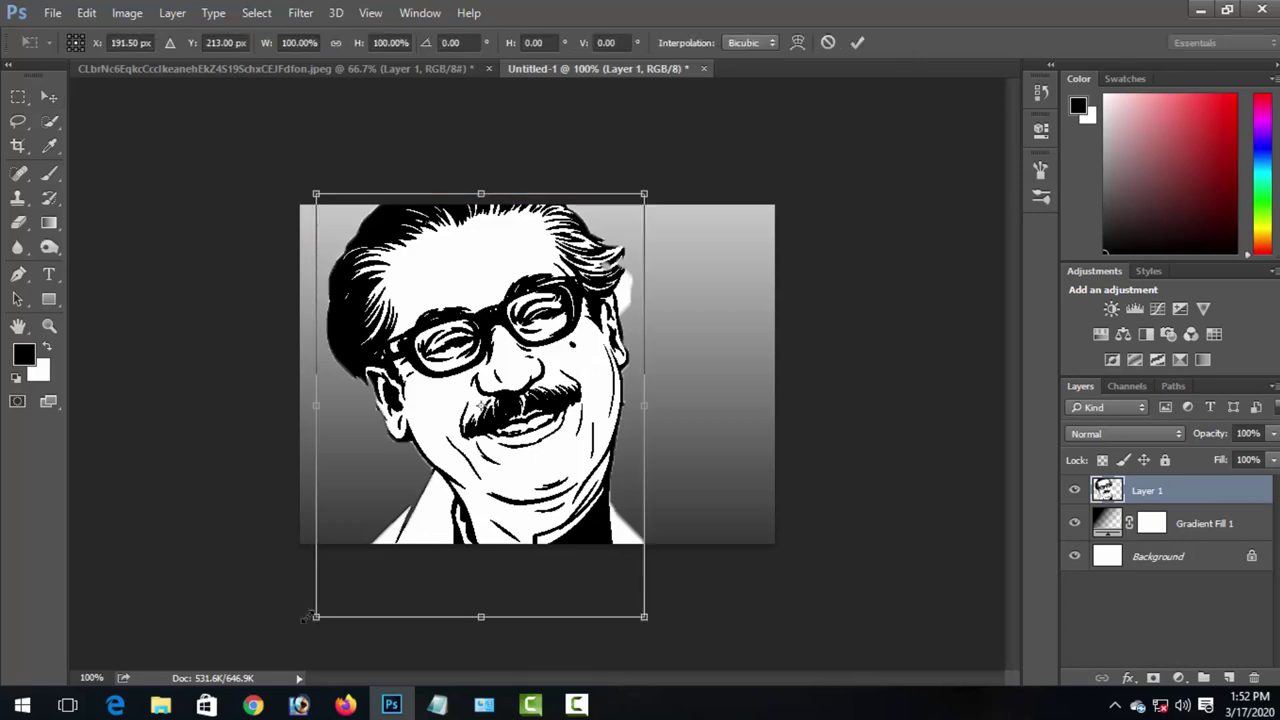
{"action": "left_click_drag", "start_coordinate": [316, 616], "coordinate": [377, 537]}
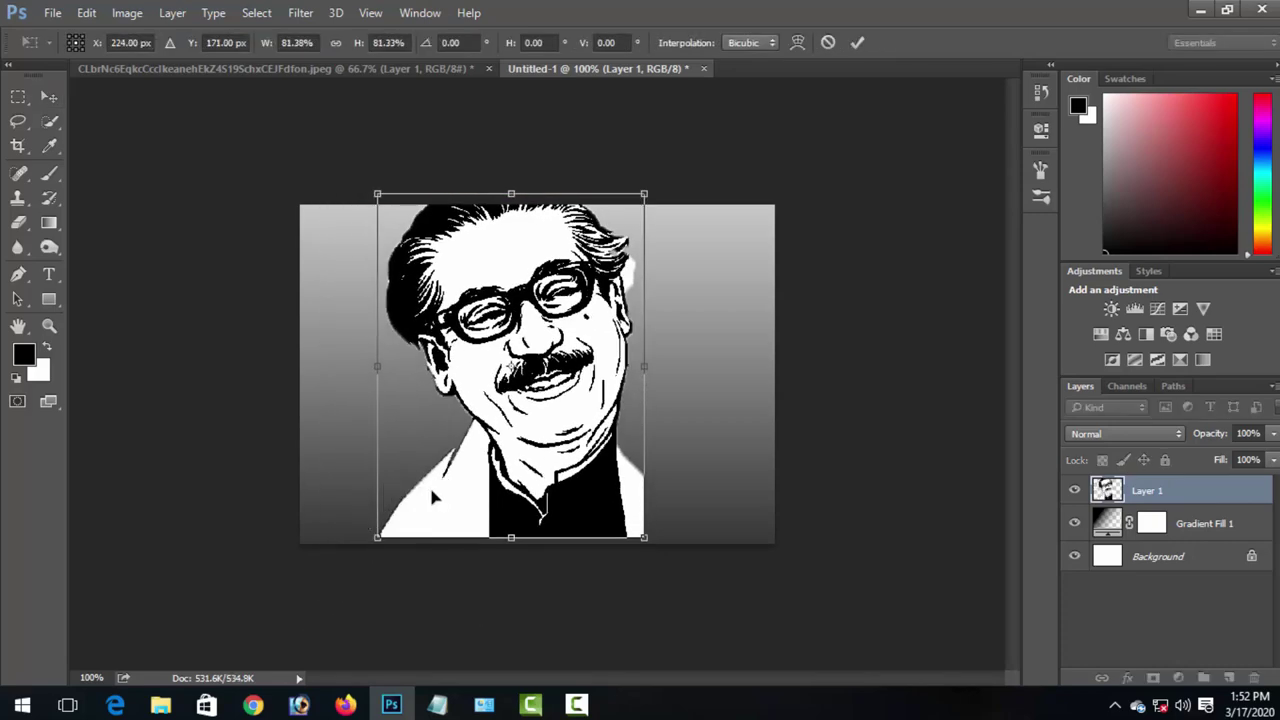
{"action": "left_click_drag", "start_coordinate": [647, 193], "coordinate": [619, 228]}
{"action": "key", "text": "Return"}
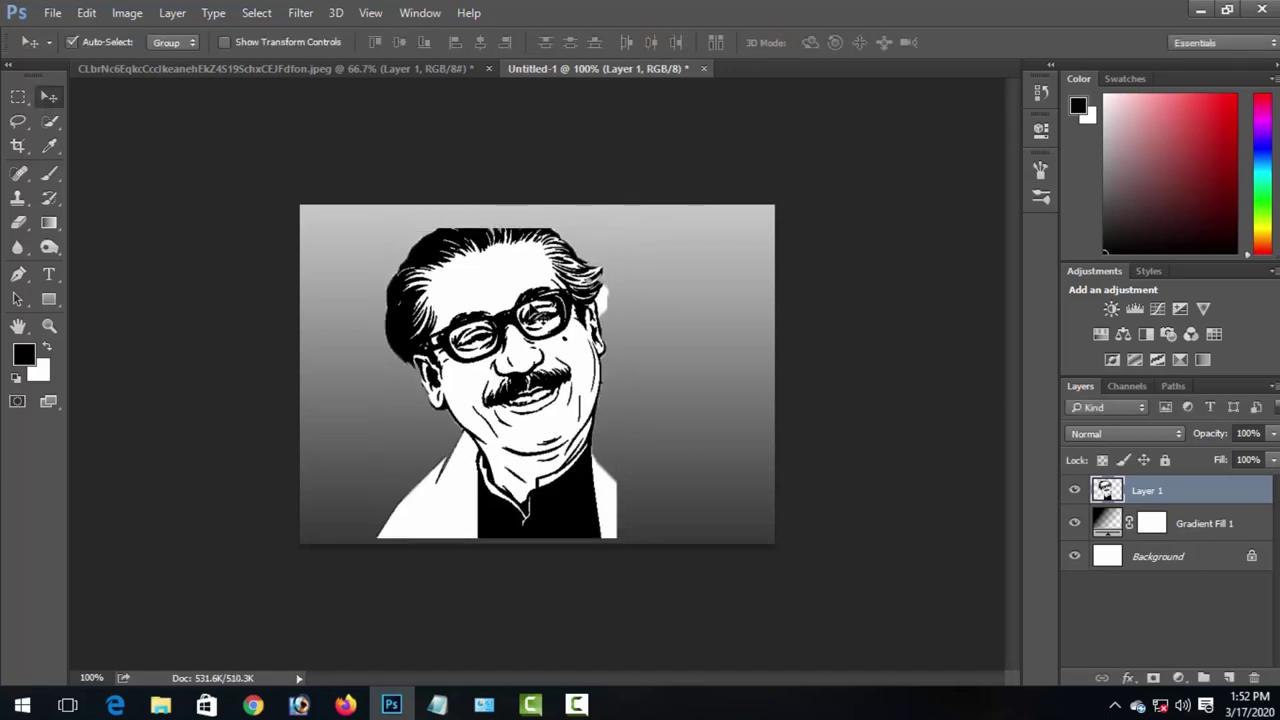
{"action": "left_click_drag", "start_coordinate": [540, 314], "coordinate": [455, 285]}
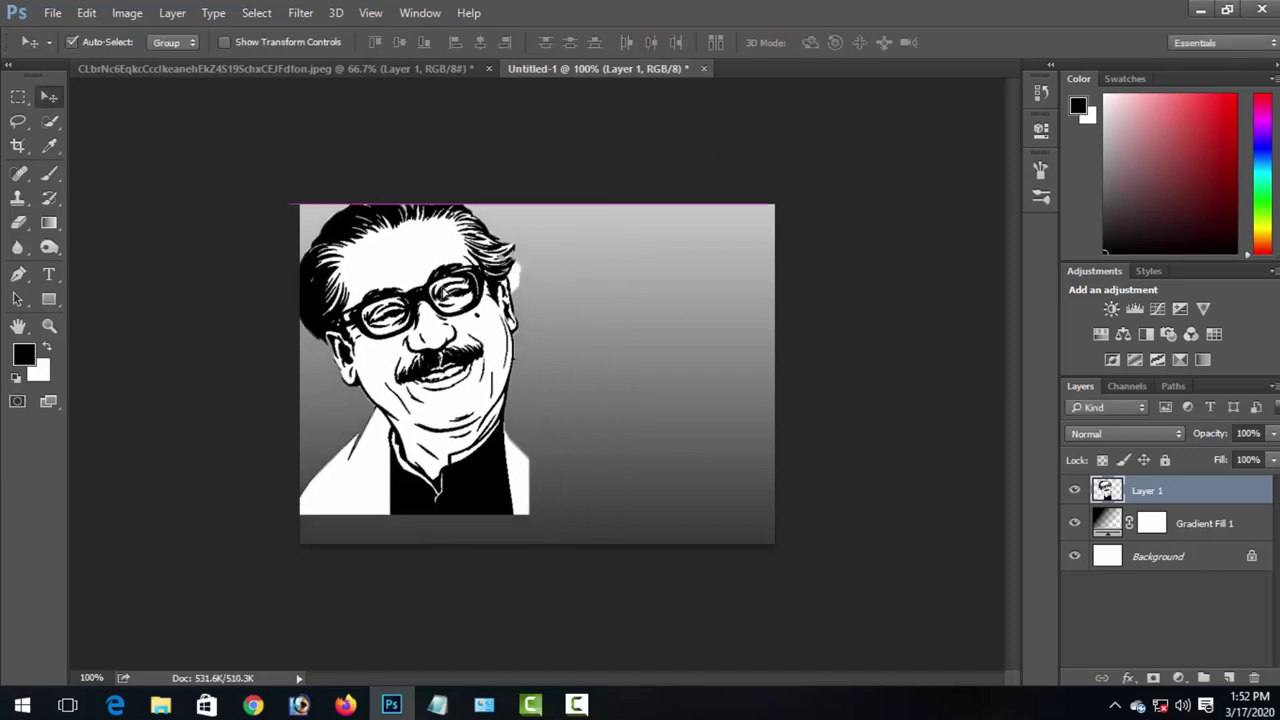
Step: Try enlarging the portrait from its lower-right corner until it spans the full canvas height
{"action": "key", "text": "ctrl+t"}
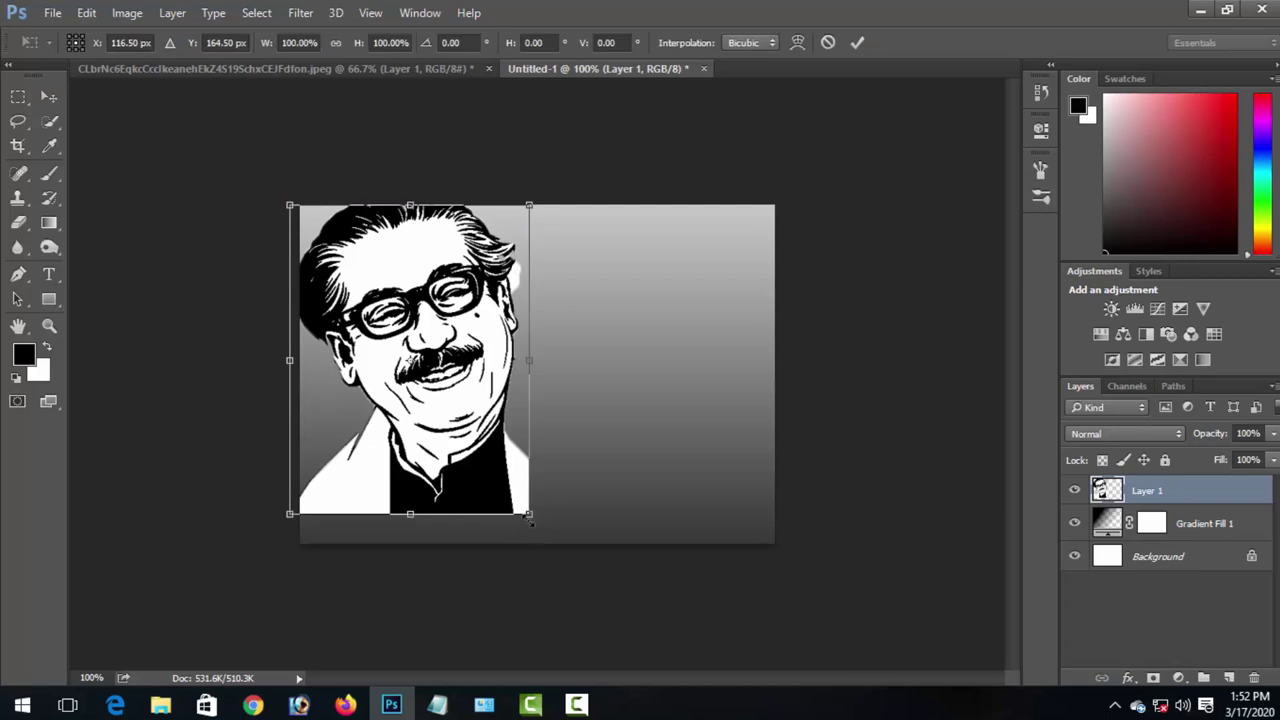
{"action": "left_click_drag", "start_coordinate": [531, 516], "coordinate": [588, 528]}
{"action": "key", "text": "Return"}
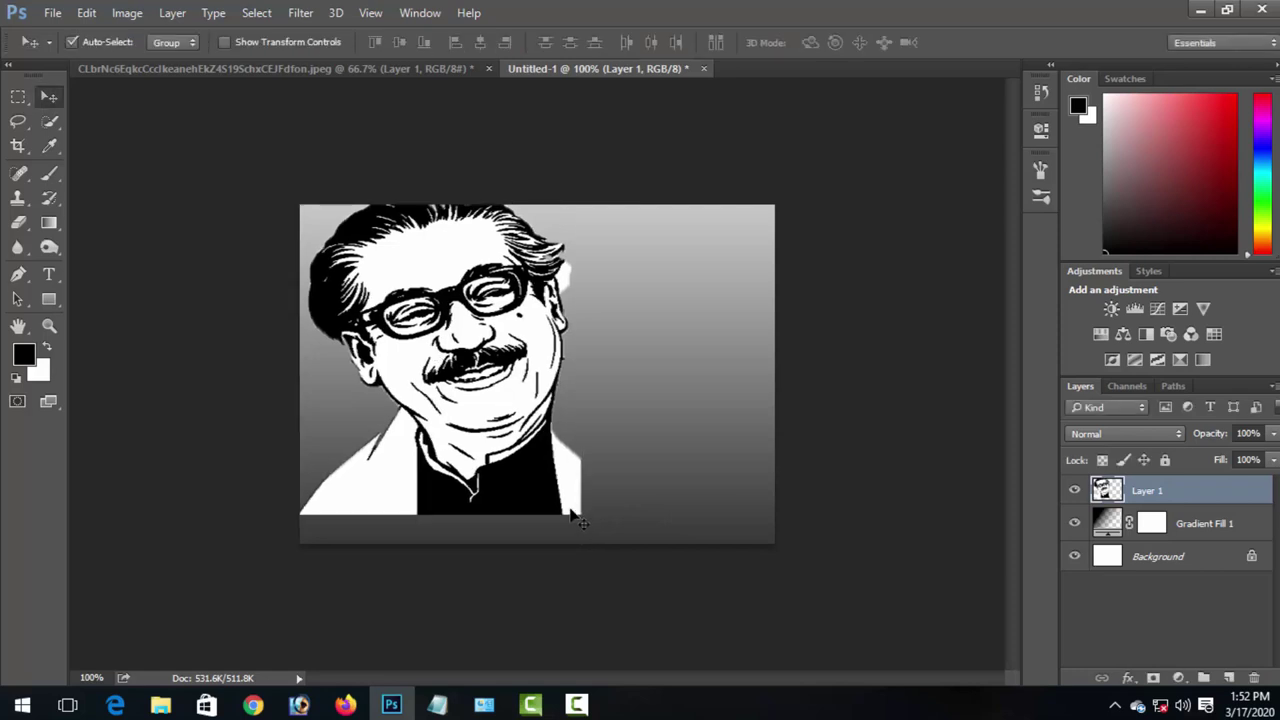
{"action": "key", "text": "ctrl+t"}
{"action": "left_click_drag", "start_coordinate": [582, 515], "coordinate": [598, 542]}
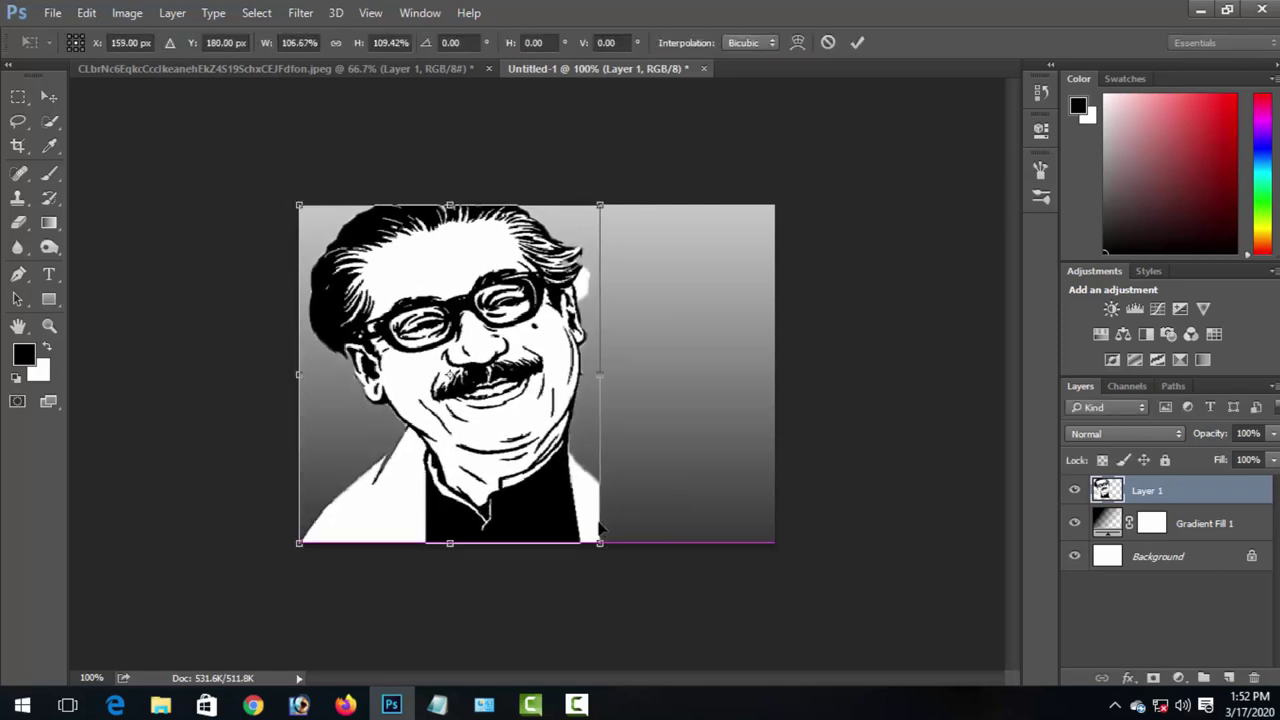
{"action": "key", "text": "Return"}
Step: Try the Radial style on the gradient fill layer behind the portrait
{"action": "left_click", "coordinate": [656, 428]}
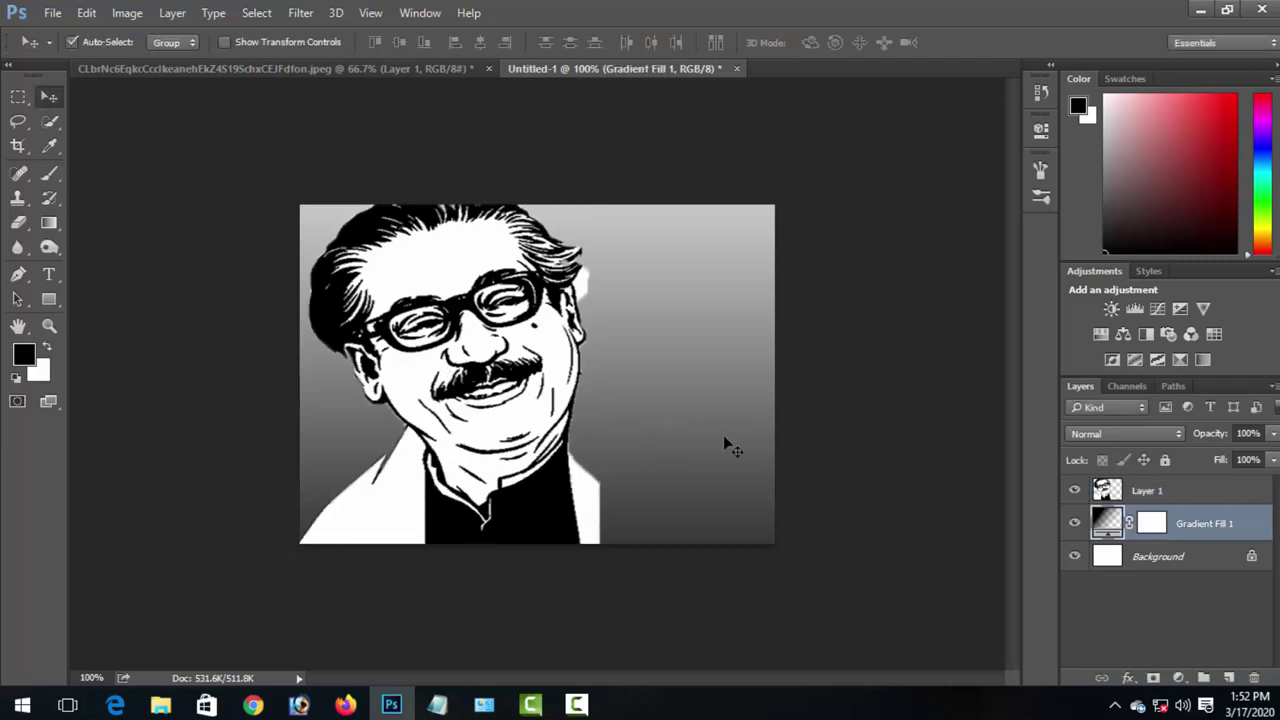
{"action": "double_click", "coordinate": [1106, 535]}
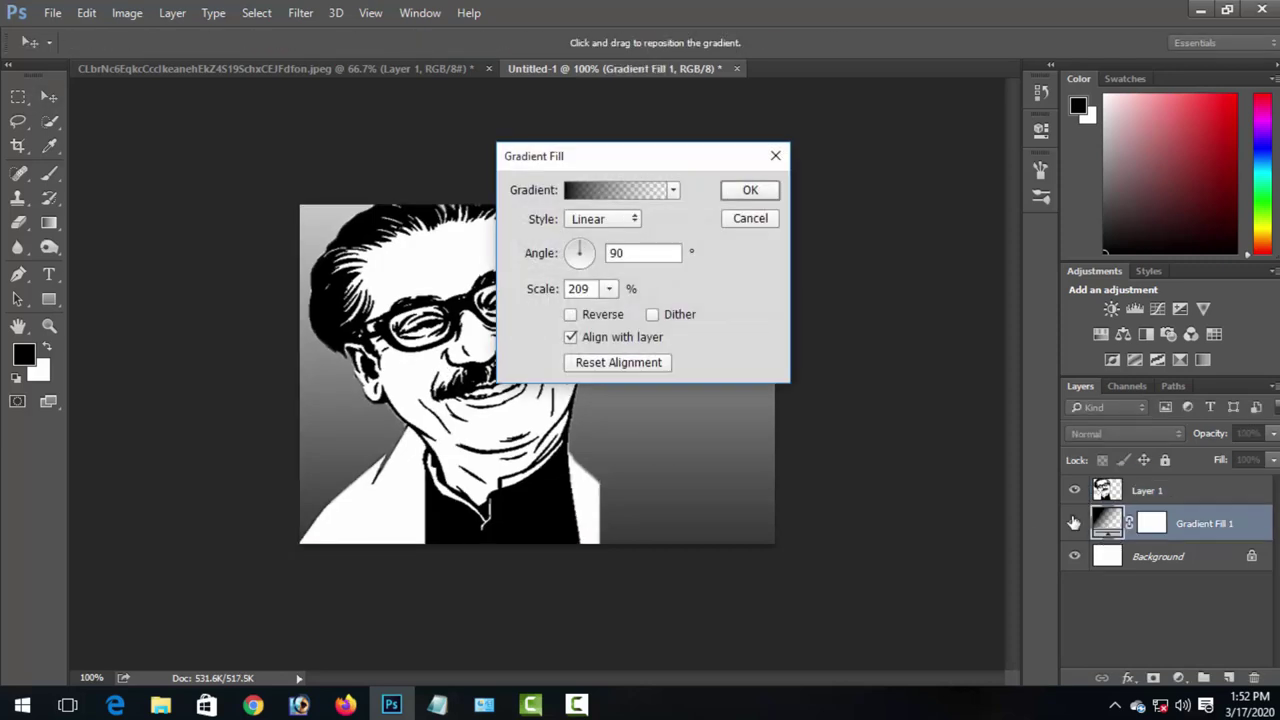
{"action": "left_click", "coordinate": [609, 219]}
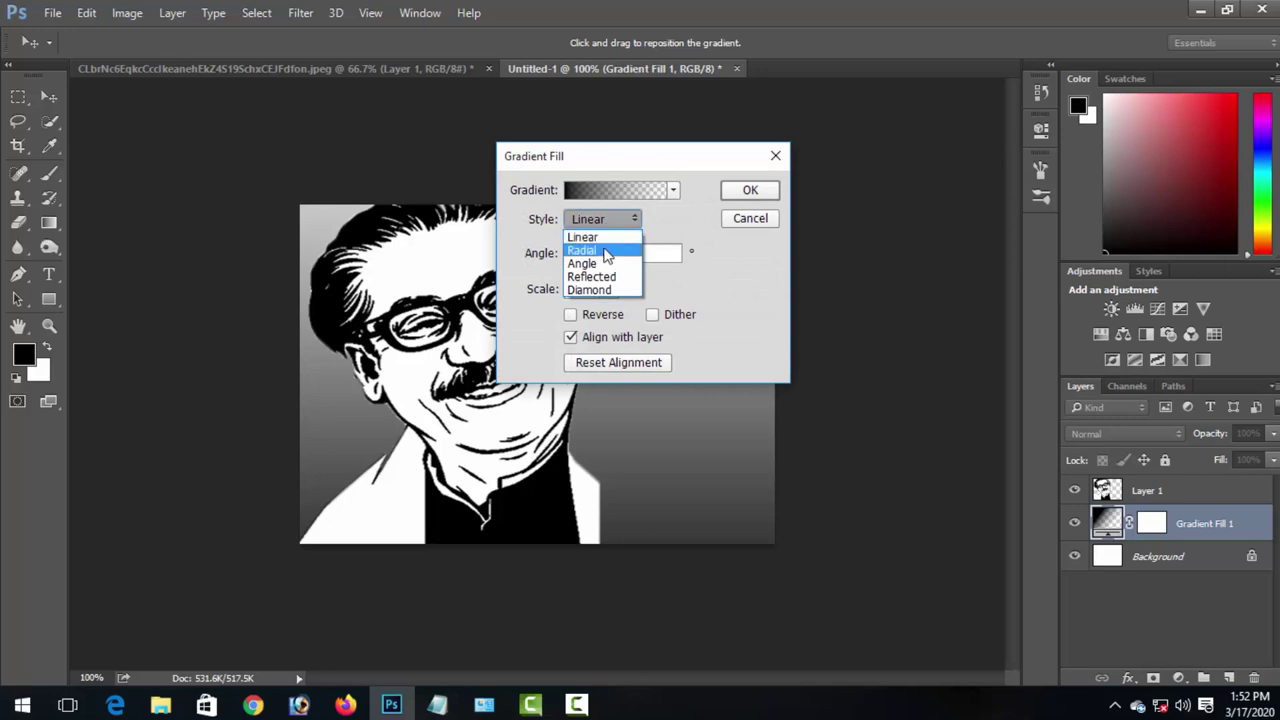
{"action": "left_click", "coordinate": [606, 246]}
{"action": "left_click", "coordinate": [750, 192]}
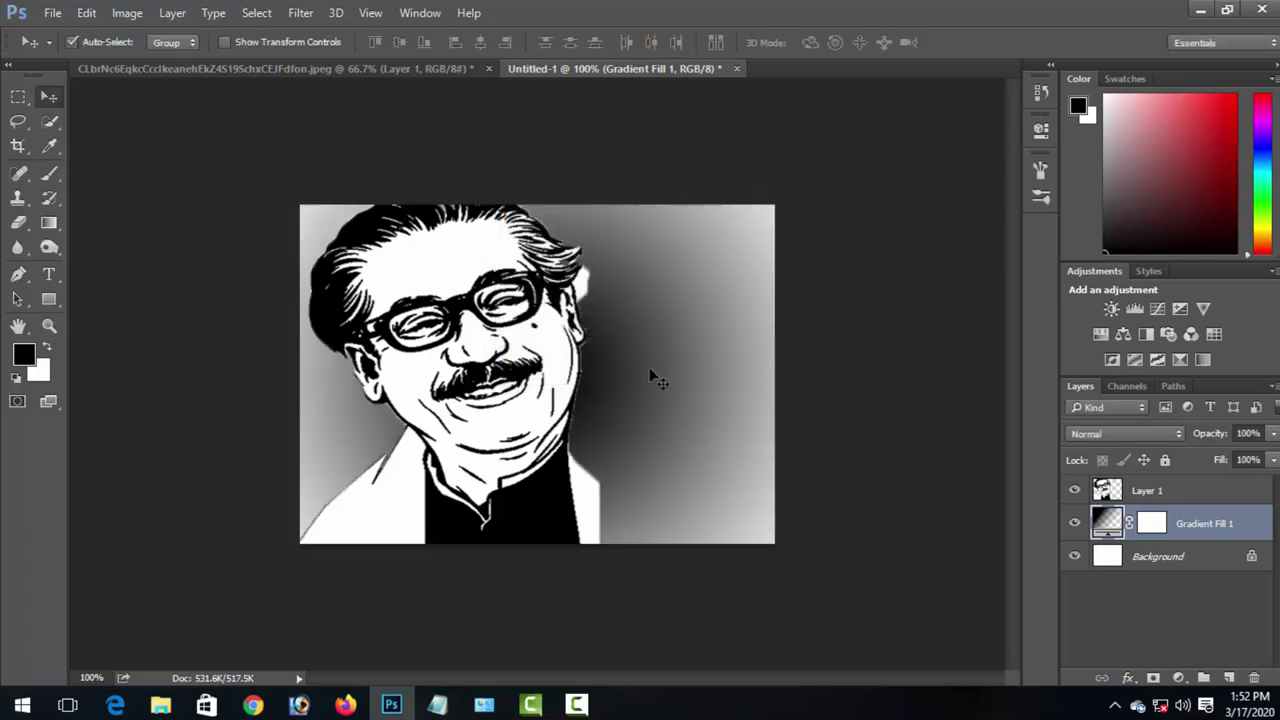
Step: Try scaling the portrait down to about 87% in the canvas's upper-left corner
{"action": "left_click", "coordinate": [576, 374]}
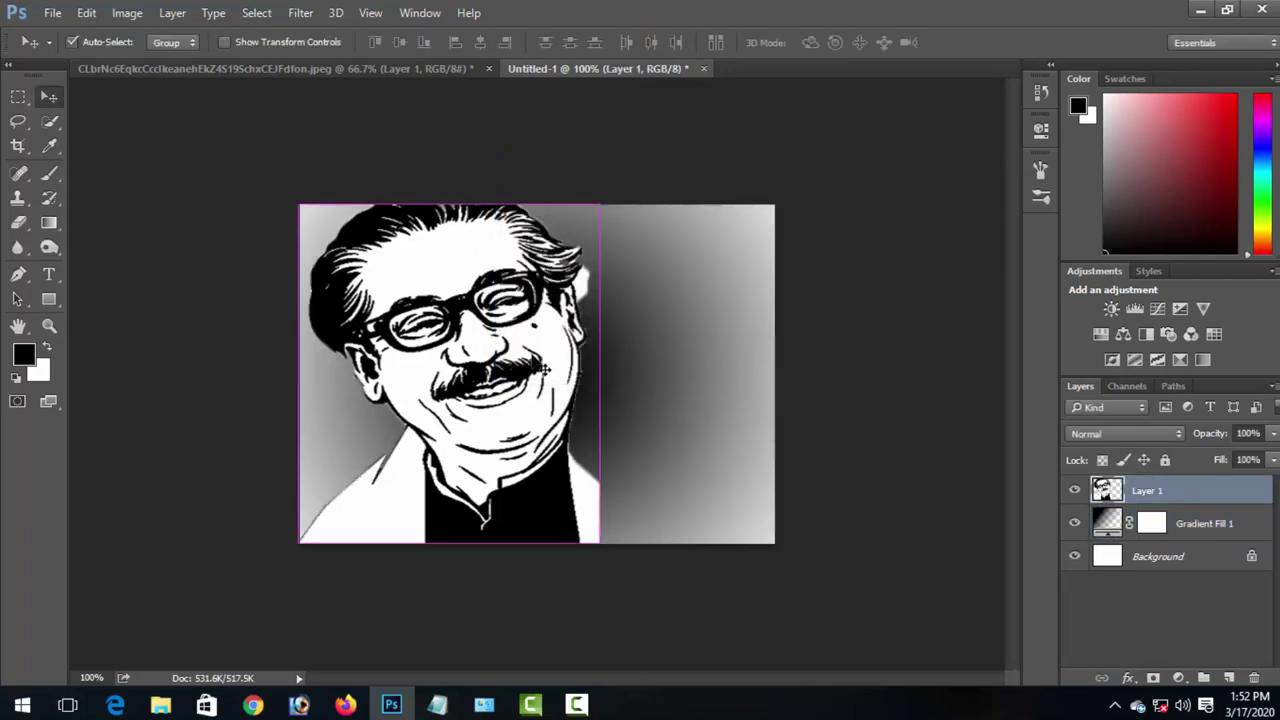
{"action": "key", "text": "ctrl+t"}
{"action": "left_click_drag", "start_coordinate": [599, 543], "coordinate": [560, 499]}
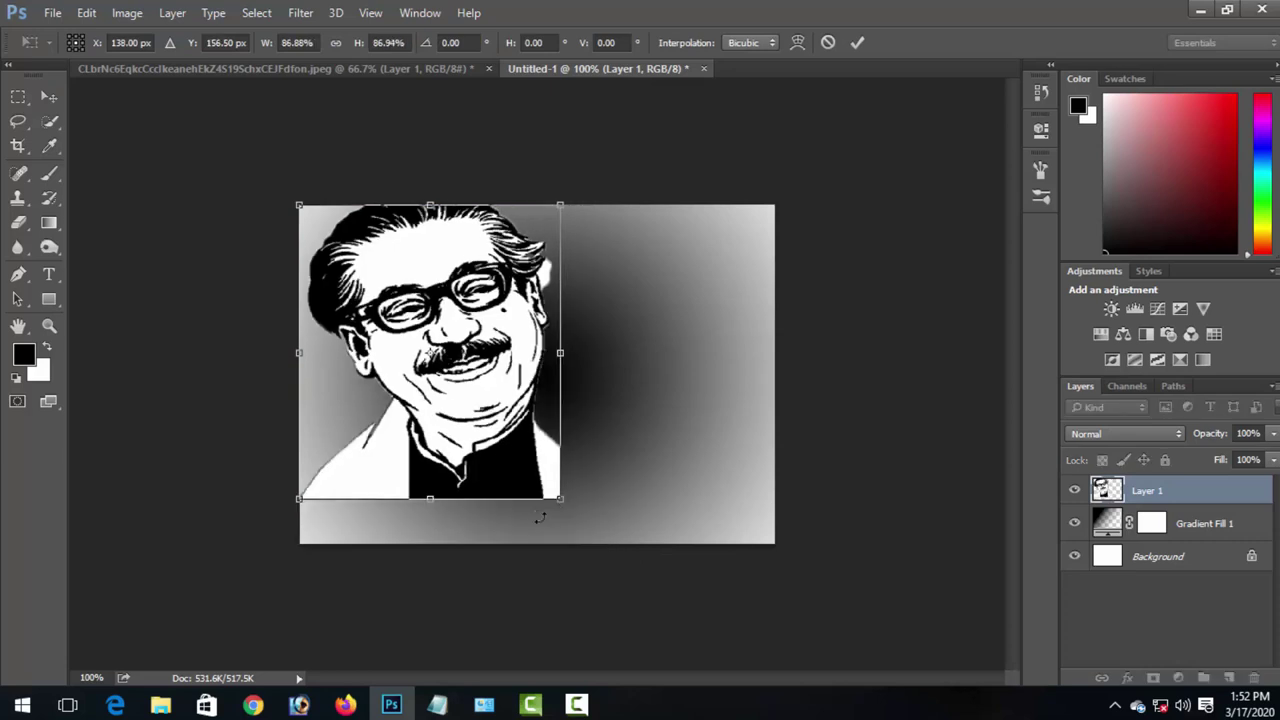
{"action": "key", "text": "Return"}
Step: Undo the recent portrait resizes and the gradient's Radial style, and nudge the portrait near the upper-left corner
{"action": "key", "text": "ctrl+alt+z"}
{"action": "key", "text": "ctrl+alt+z"}
{"action": "key", "text": "ctrl+alt+z"}
{"action": "key", "text": "ctrl+alt+z"}
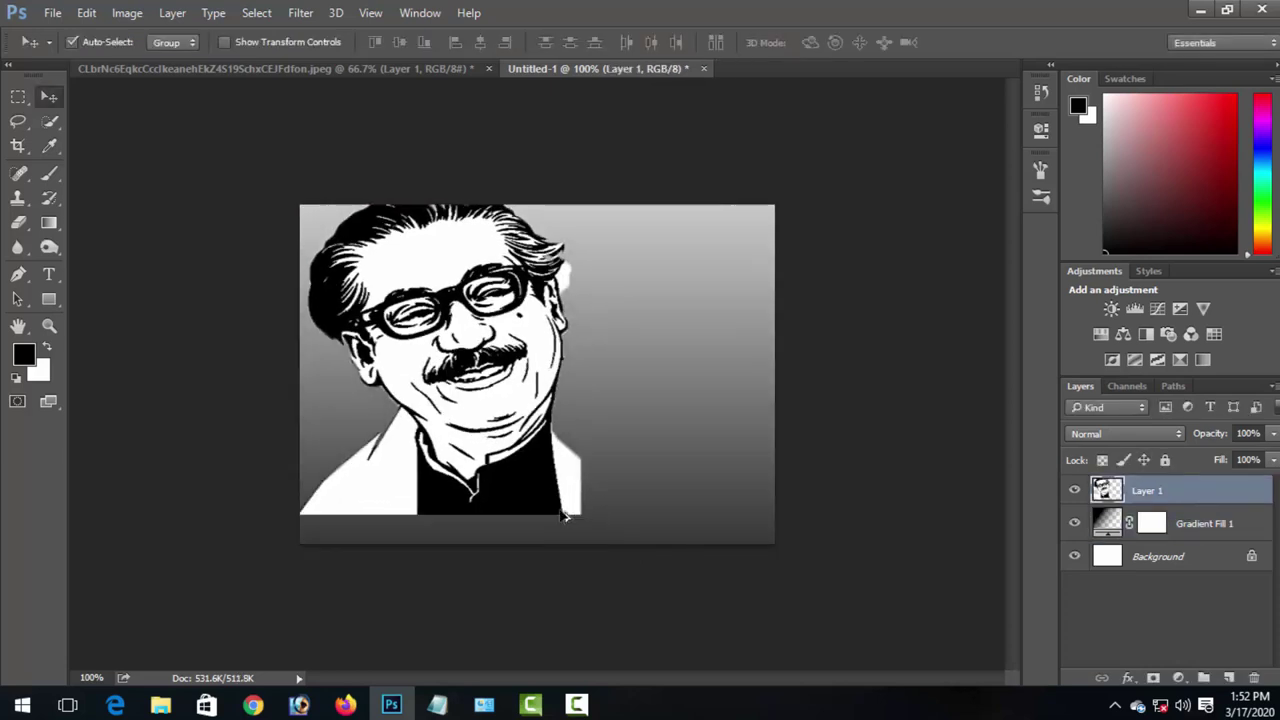
{"action": "mouse_move", "coordinate": [422, 404]}
{"action": "left_mouse_down"}
{"action": "mouse_move", "coordinate": [433, 436]}
{"action": "mouse_move", "coordinate": [426, 414]}
{"action": "left_mouse_up"}
Step: Set the gradient fill's layer mask density to 85% and adjust the mask's feather
{"action": "left_click", "coordinate": [627, 476]}
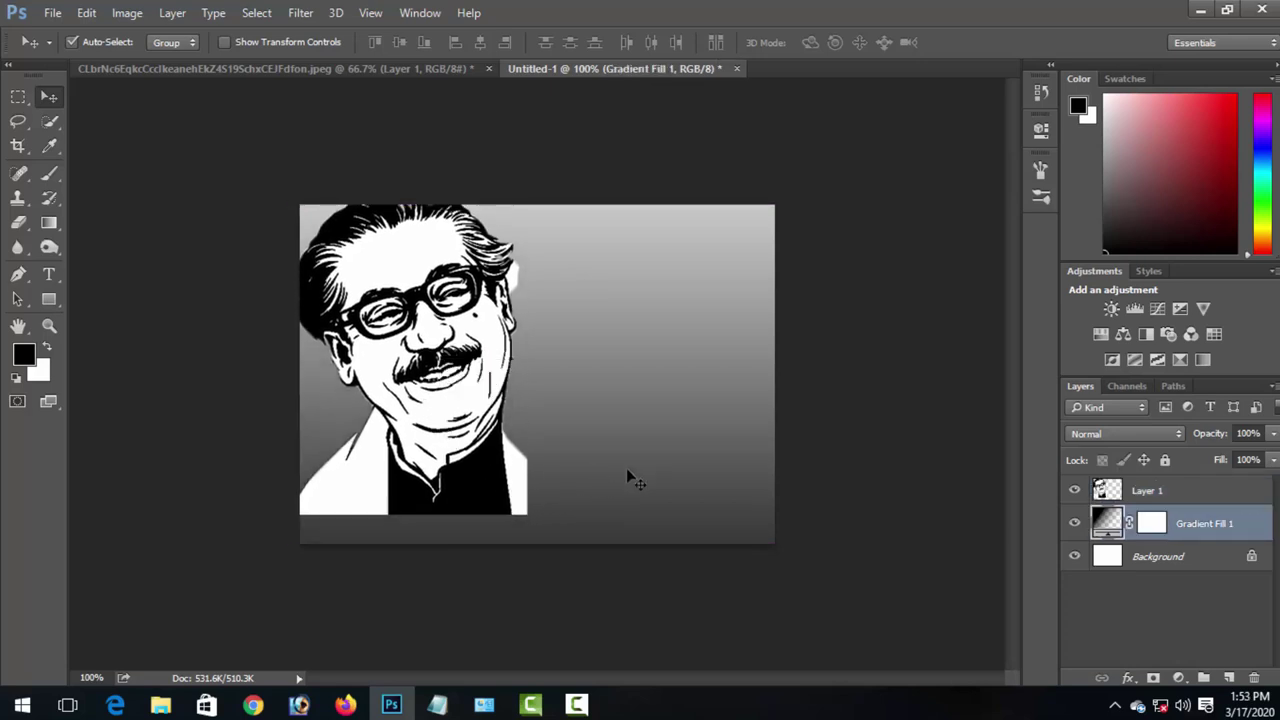
{"action": "double_click", "coordinate": [1152, 523]}
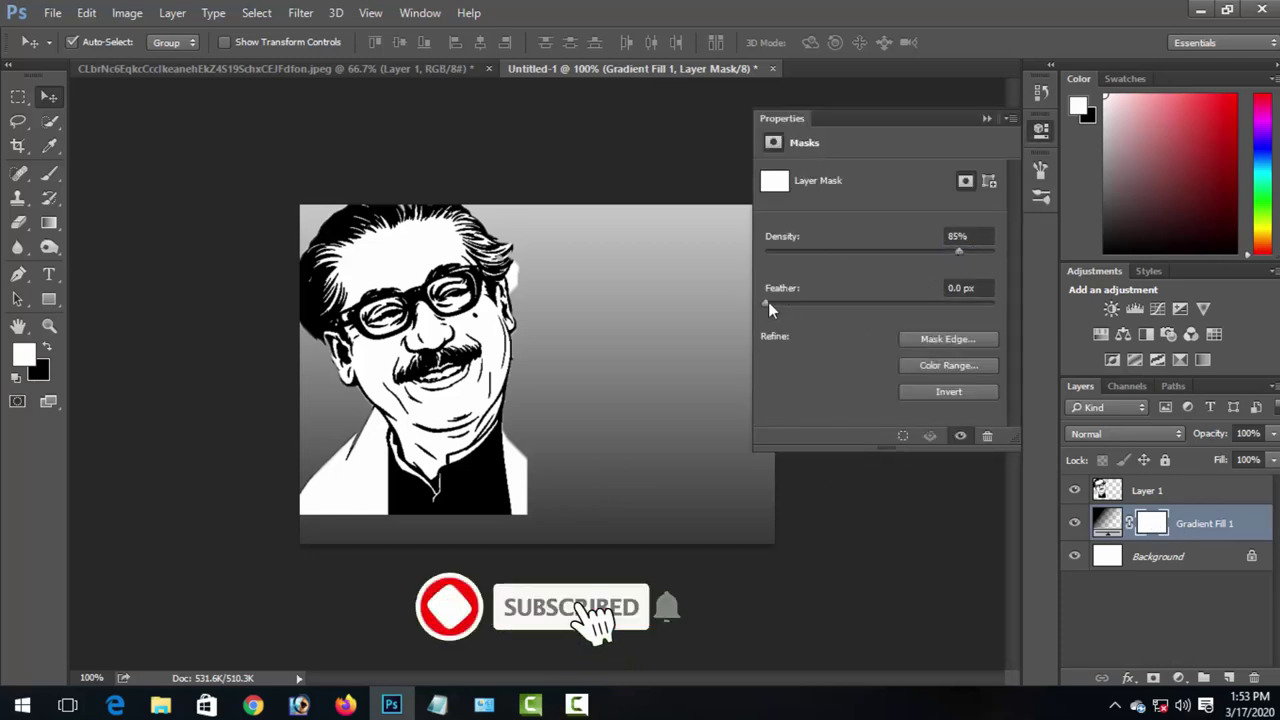
{"action": "left_click_drag", "start_coordinate": [768, 303], "coordinate": [820, 301]}
{"action": "left_click", "coordinate": [938, 528]}
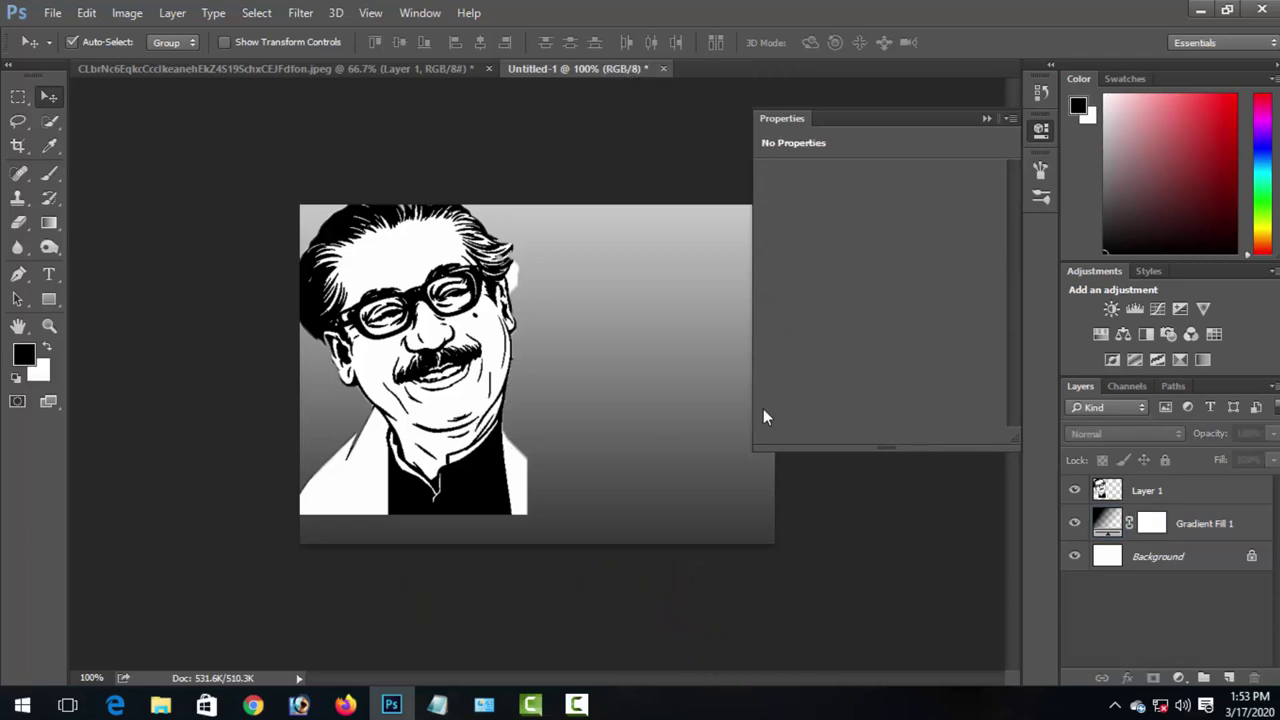
{"action": "left_click", "coordinate": [987, 118]}
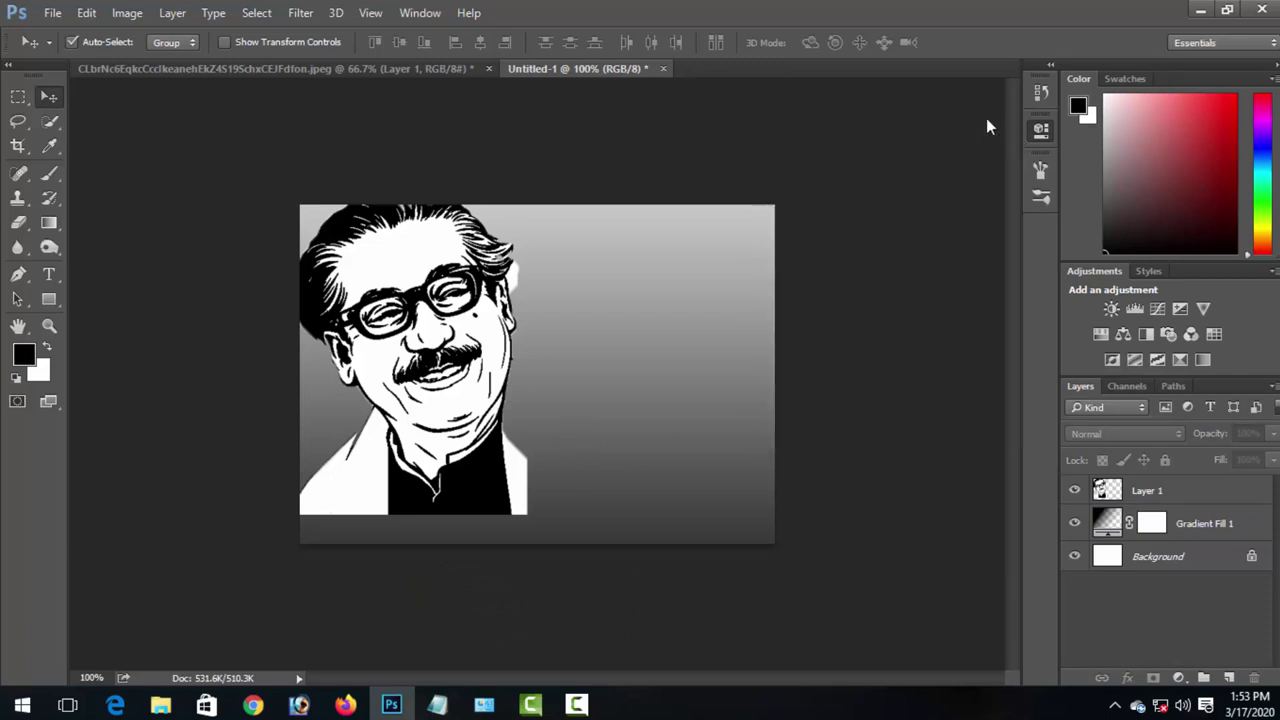
Step: Filter the layer list by the Inner Shadow effect
{"action": "left_click", "coordinate": [1135, 416]}
{"action": "left_click", "coordinate": [1128, 447]}
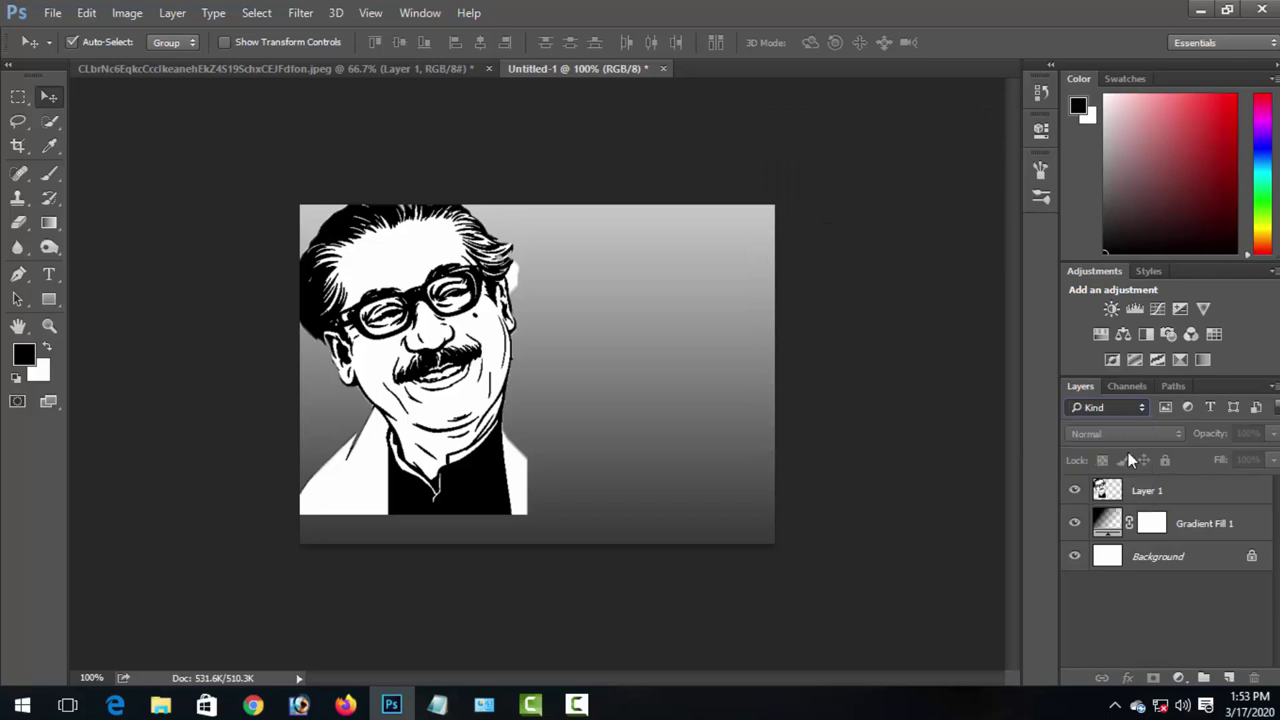
{"action": "left_click", "coordinate": [1208, 408]}
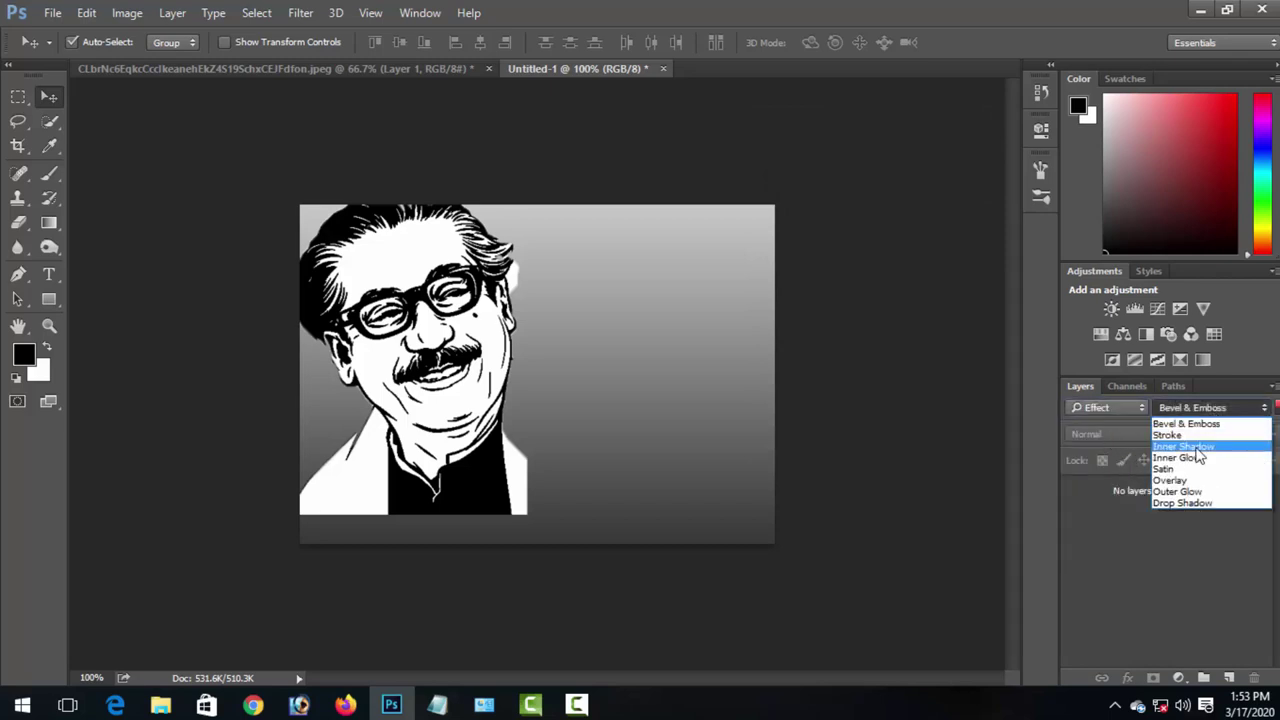
{"action": "left_click", "coordinate": [1195, 447]}
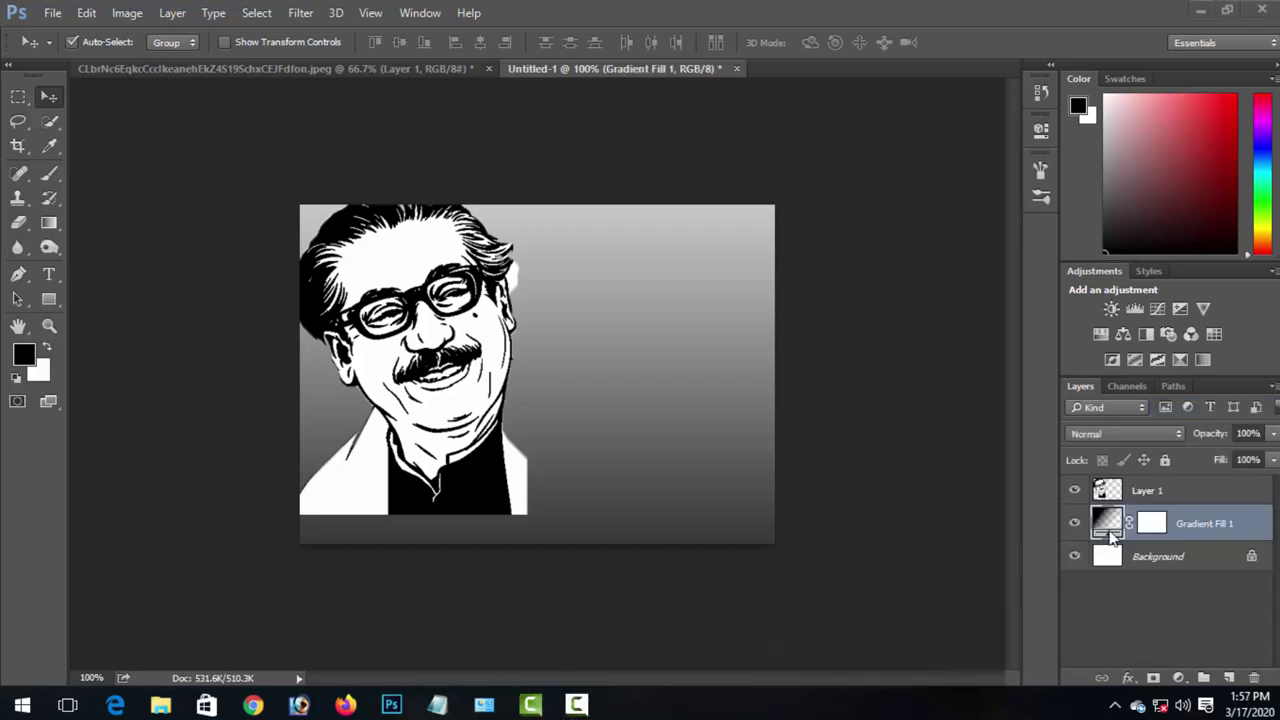
Step: Change the gradient fill layer's preset to black and transparent stripes
{"action": "double_click", "coordinate": [1109, 528]}
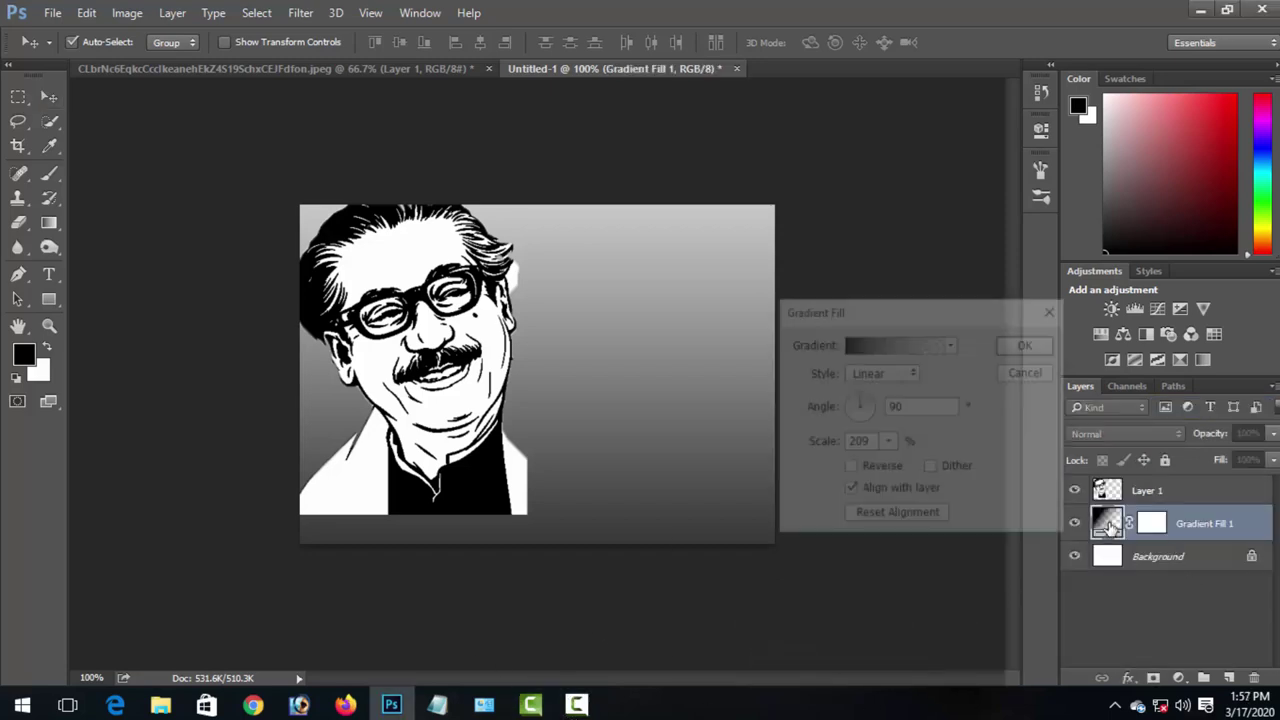
{"action": "left_click", "coordinate": [951, 343]}
{"action": "left_click", "coordinate": [865, 441]}
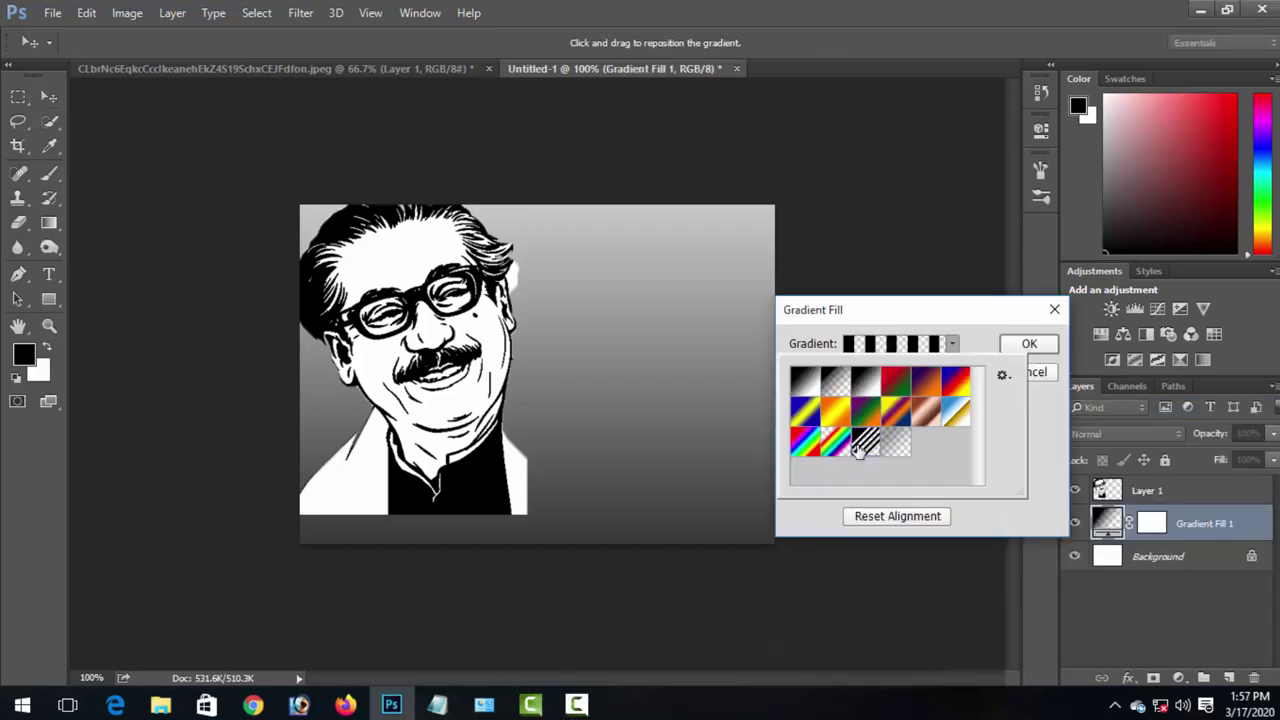
{"action": "left_click", "coordinate": [1035, 528]}
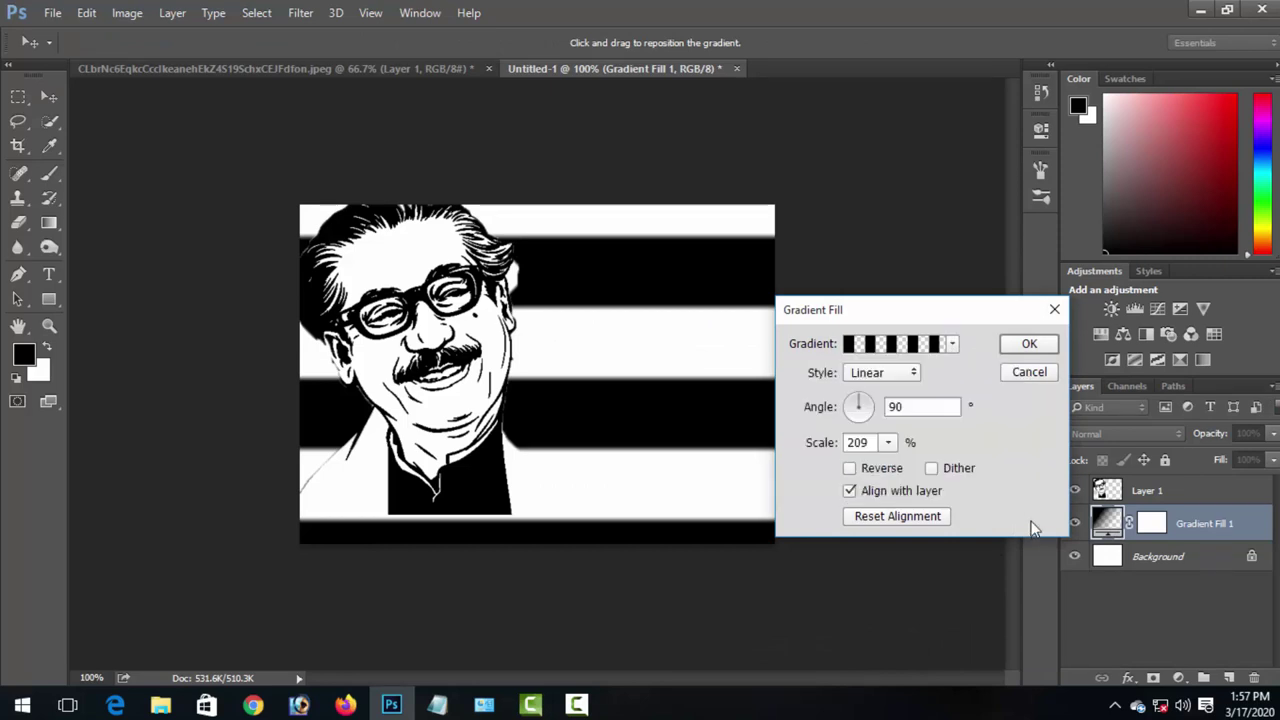
{"action": "left_click", "coordinate": [1025, 345]}
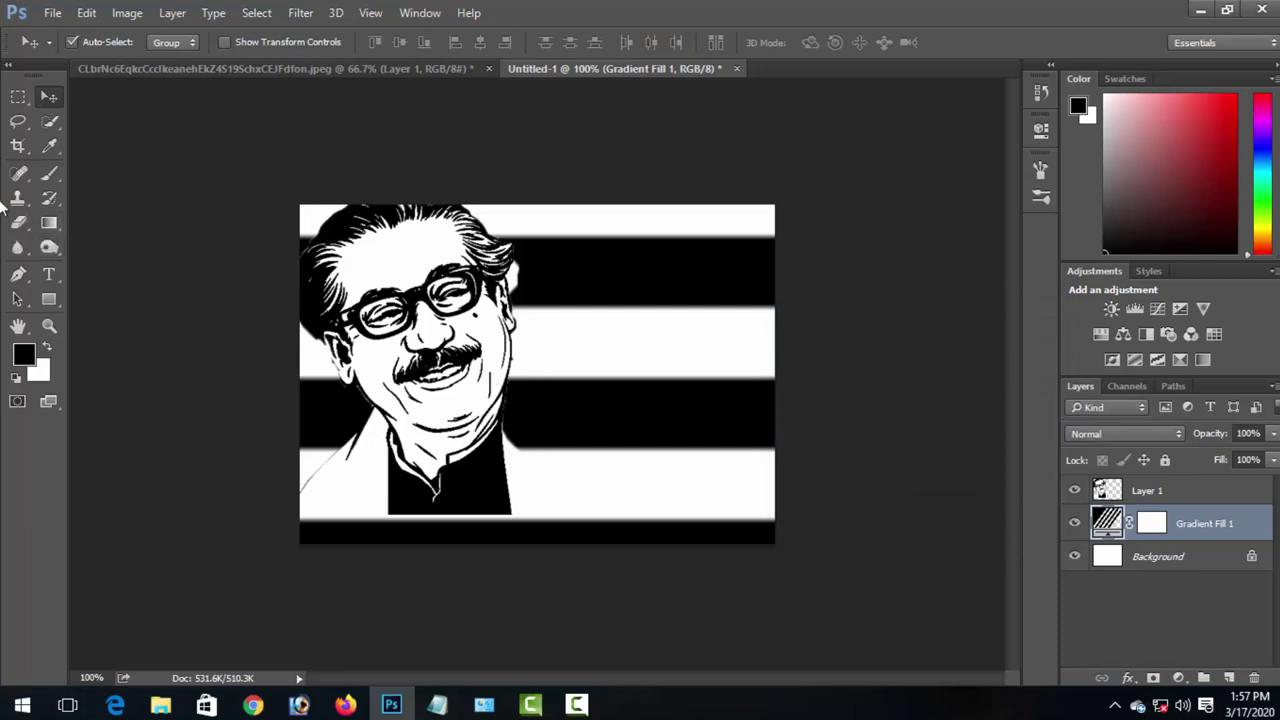
Step: Start a text layer on the lower black stripe beside the portrait with a 72 pt font size
{"action": "left_click", "coordinate": [50, 275]}
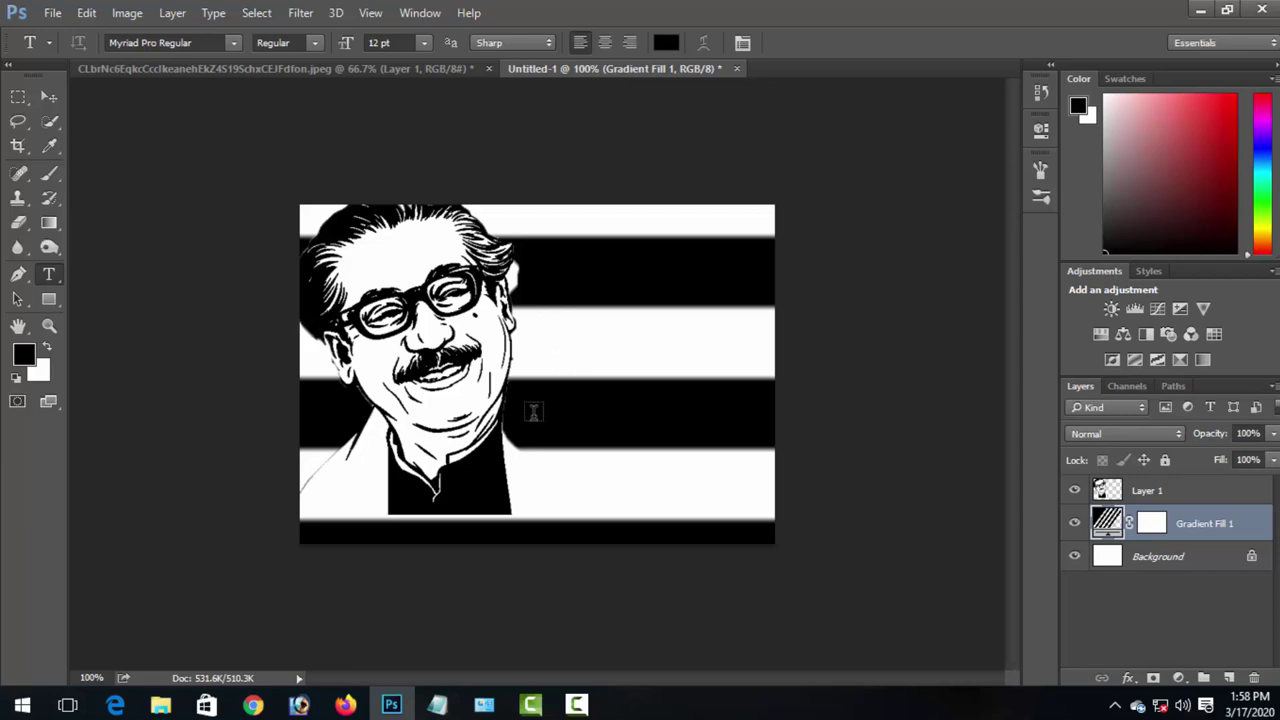
{"action": "left_click", "coordinate": [567, 410]}
{"action": "left_click", "coordinate": [427, 44]}
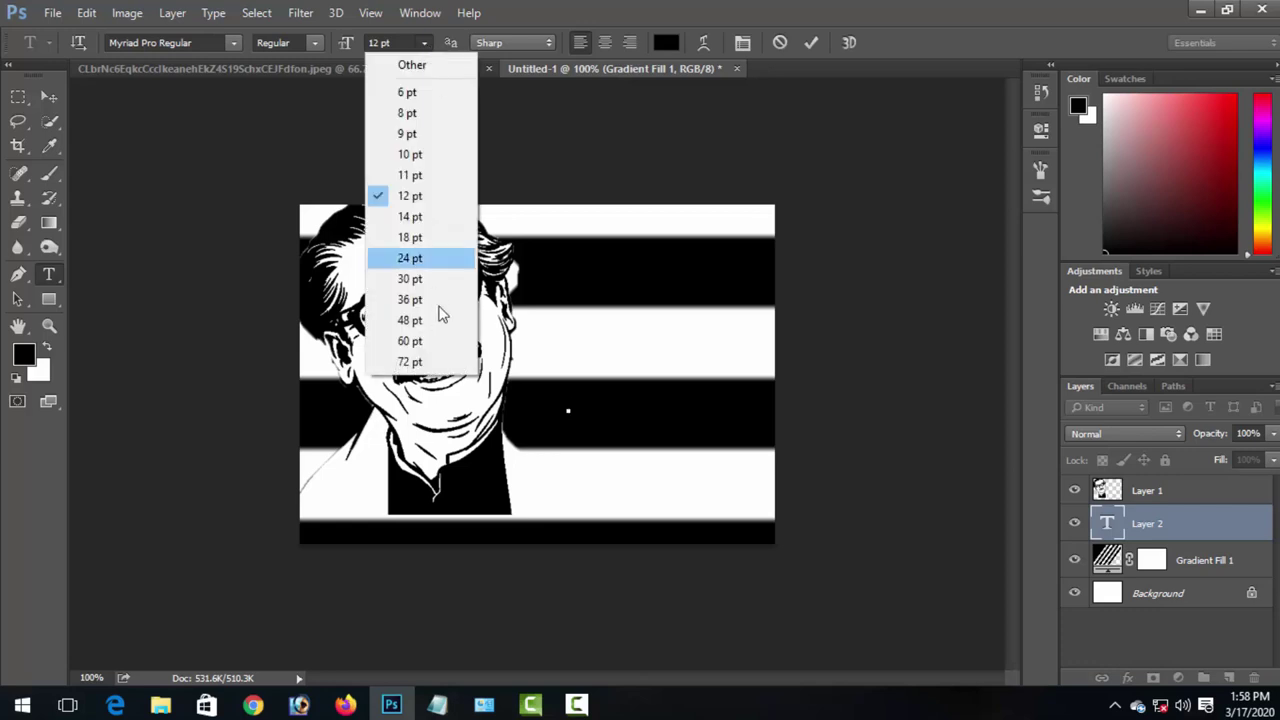
{"action": "left_click", "coordinate": [435, 362]}
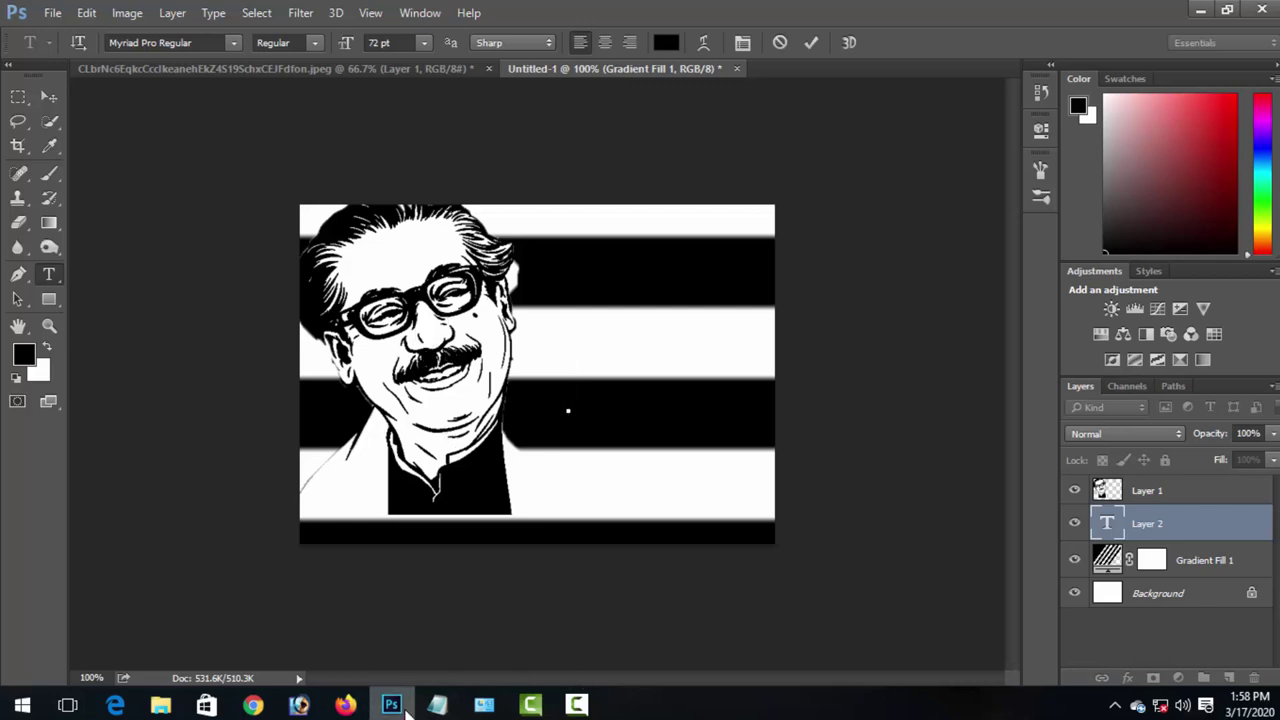
Step: Switch to the Notepad document and copy its second line, "mujib borsho 2020"
{"action": "left_click", "coordinate": [437, 705]}
{"action": "left_click_drag", "start_coordinate": [553, 149], "coordinate": [390, 153]}
{"action": "key", "text": "ctrl+c"}
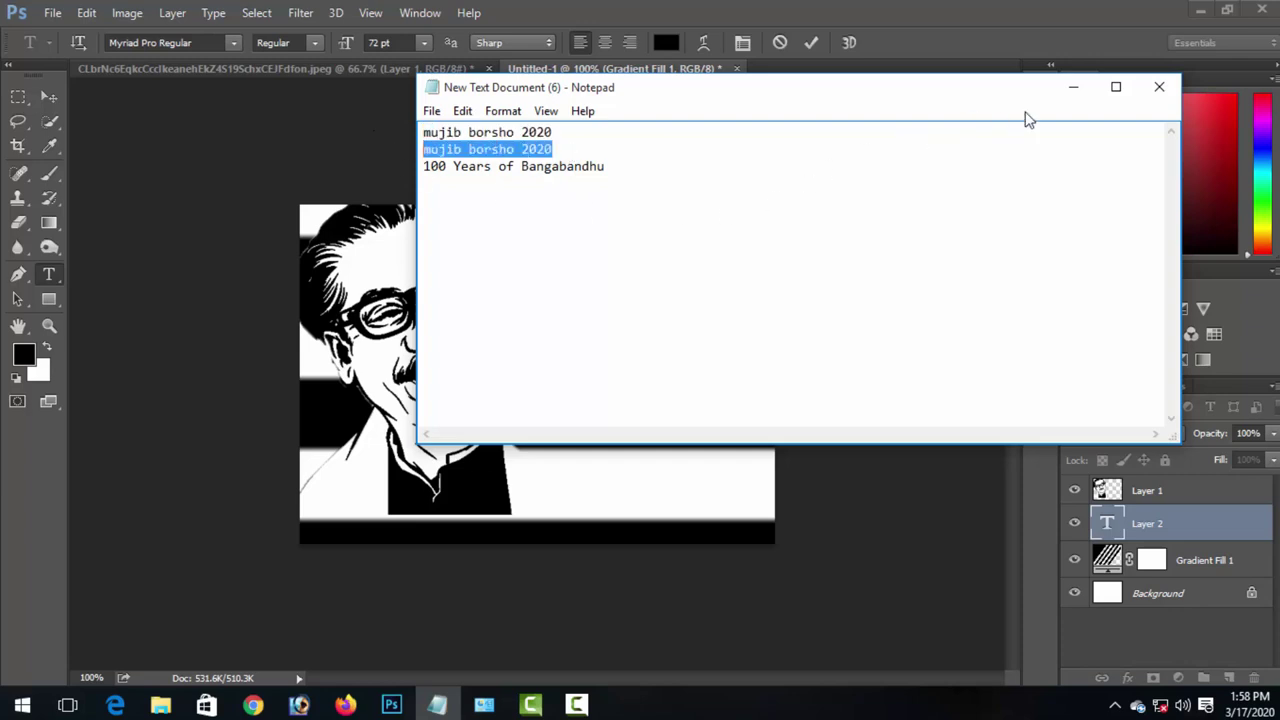
Step: Return to Photoshop, paste "mujib borsho 2020" into the new text layer, and color the text red
{"action": "left_click", "coordinate": [1073, 87]}
{"action": "key", "text": "ctrl+v"}
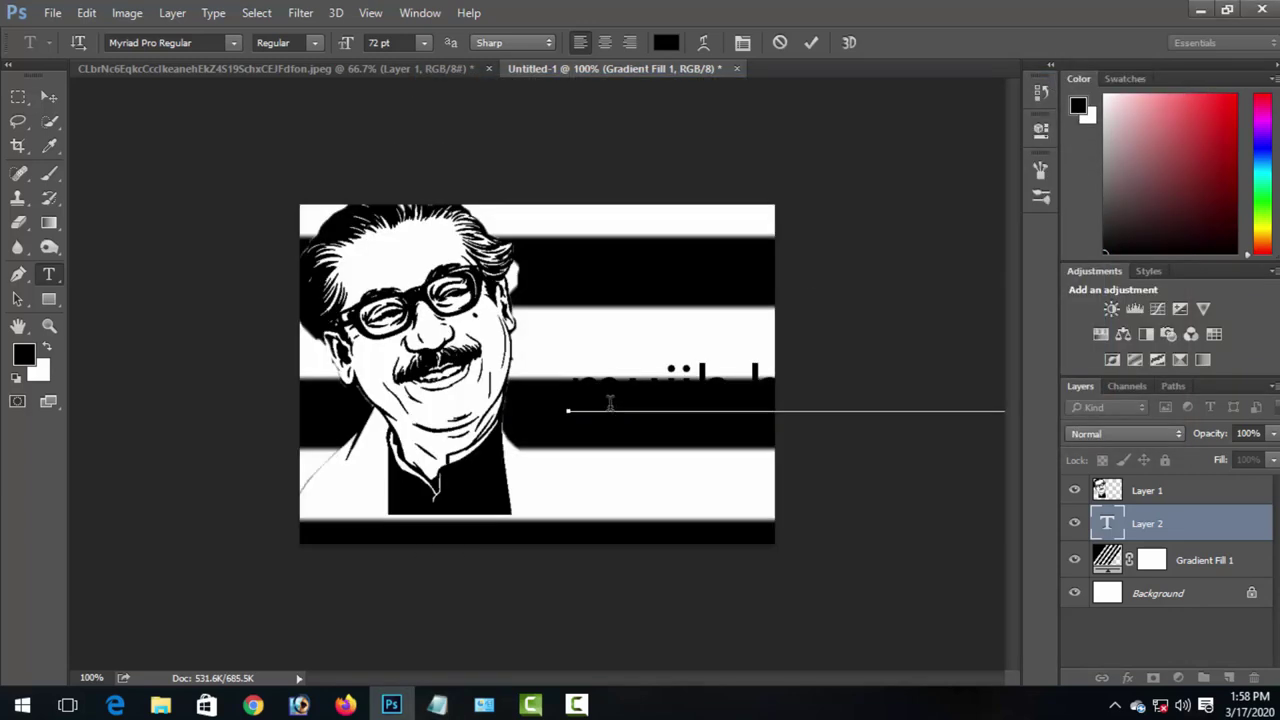
{"action": "key", "text": "ctrl+a"}
{"action": "left_click", "coordinate": [665, 42]}
{"action": "left_click_drag", "start_coordinate": [600, 190], "coordinate": [640, 160]}
{"action": "left_click", "coordinate": [810, 152]}
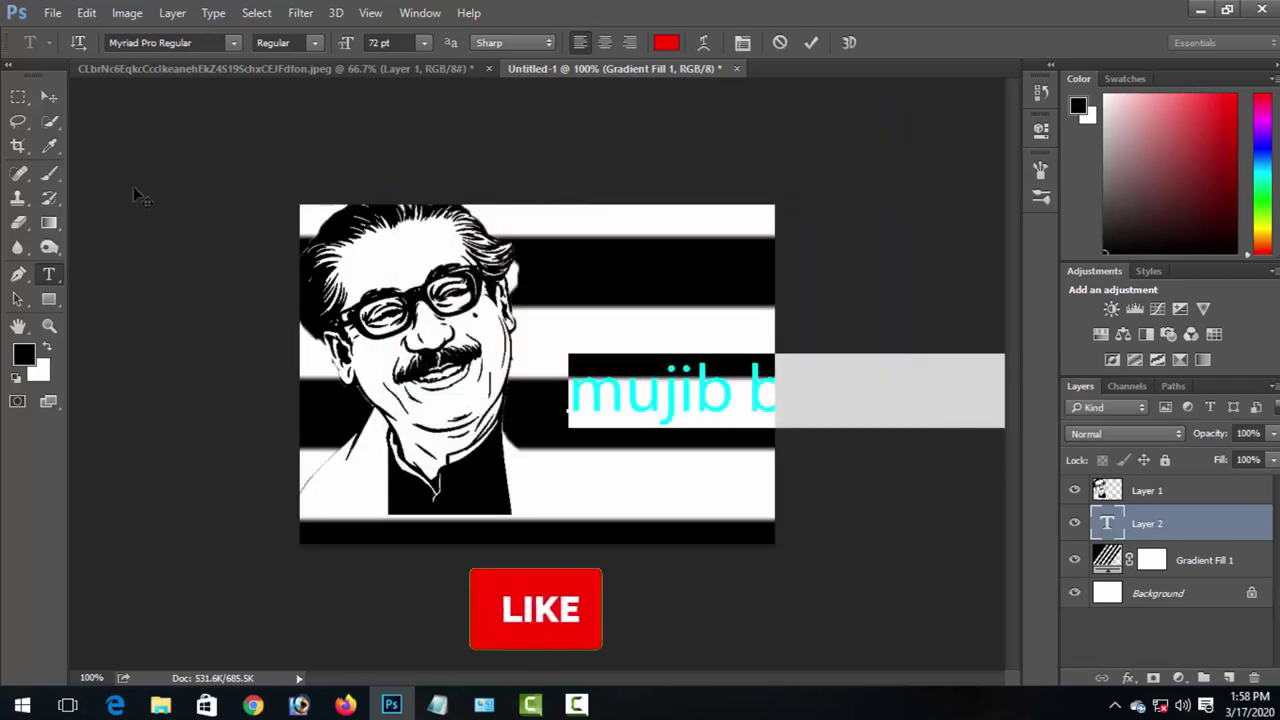
{"action": "left_click", "coordinate": [50, 98]}
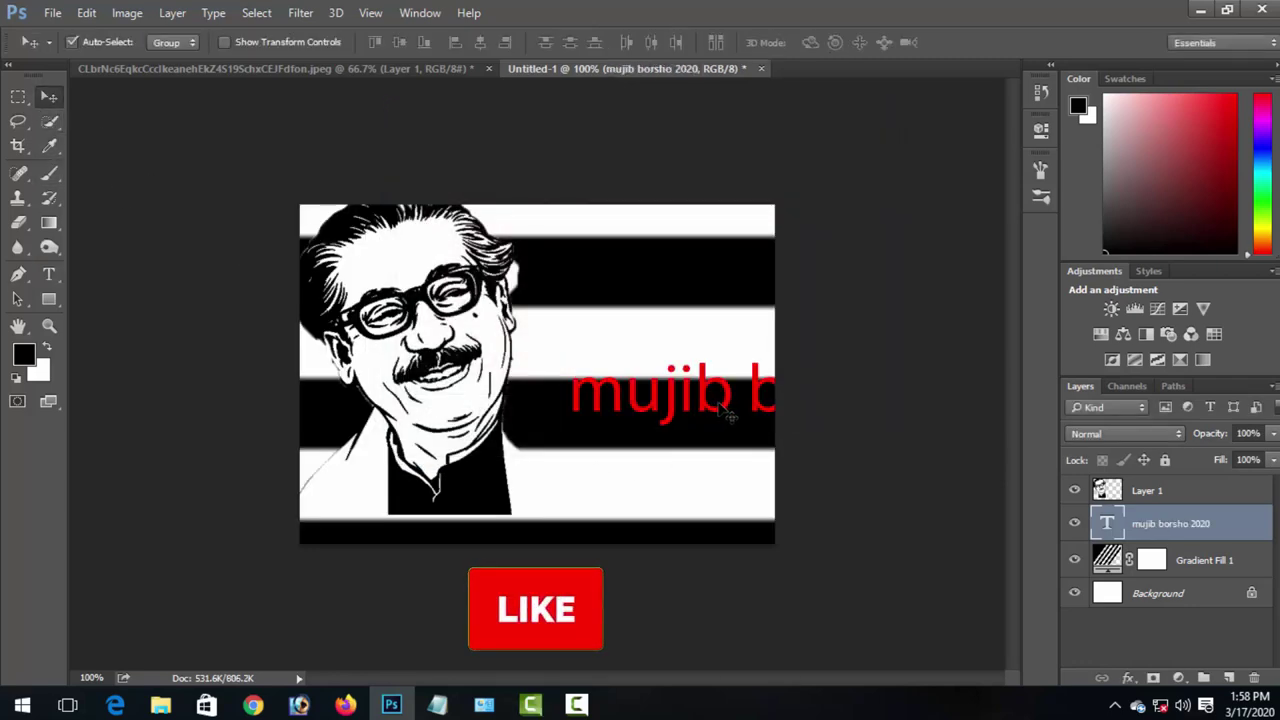
Step: Move the "mujib borsho 2020" text onto the middle white stripe and shrink it to fit between the portrait and the canvas edge
{"action": "left_click_drag", "start_coordinate": [730, 410], "coordinate": [808, 356]}
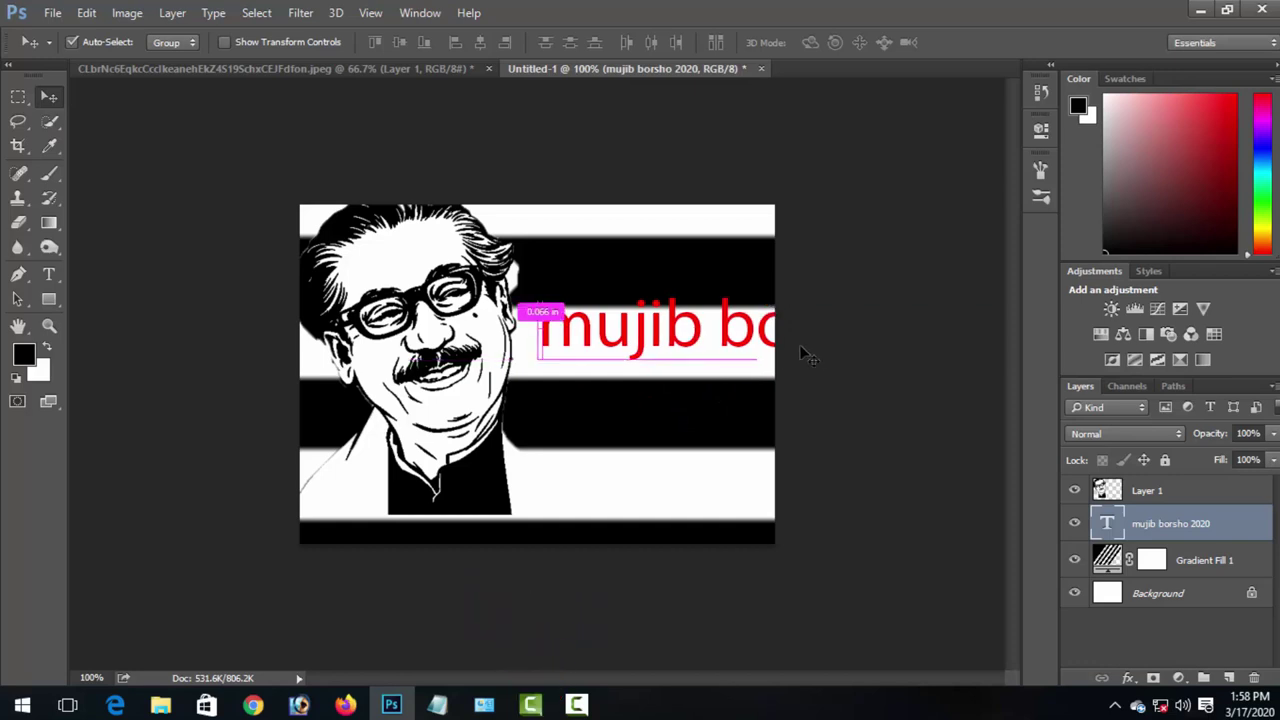
{"action": "key", "text": "ctrl+minus"}
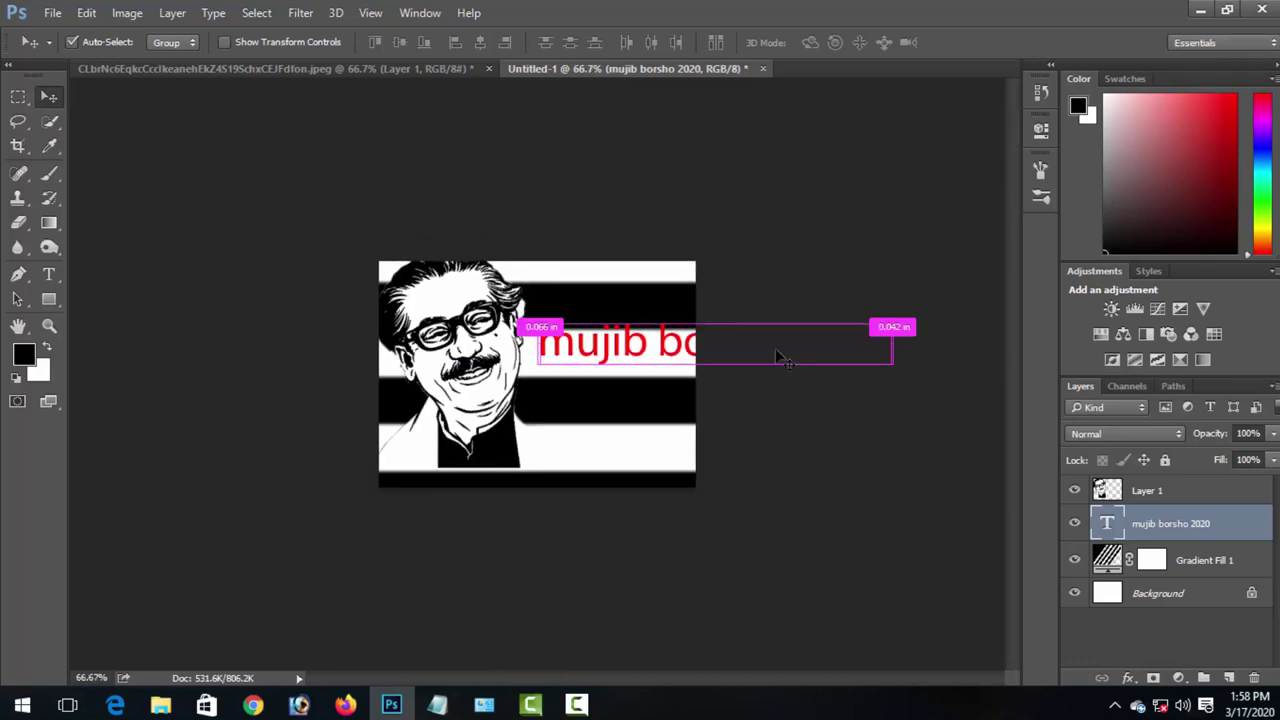
{"action": "key", "text": "ctrl+t"}
{"action": "left_click_drag", "start_coordinate": [893, 317], "coordinate": [699, 354]}
{"action": "key", "text": "Return"}
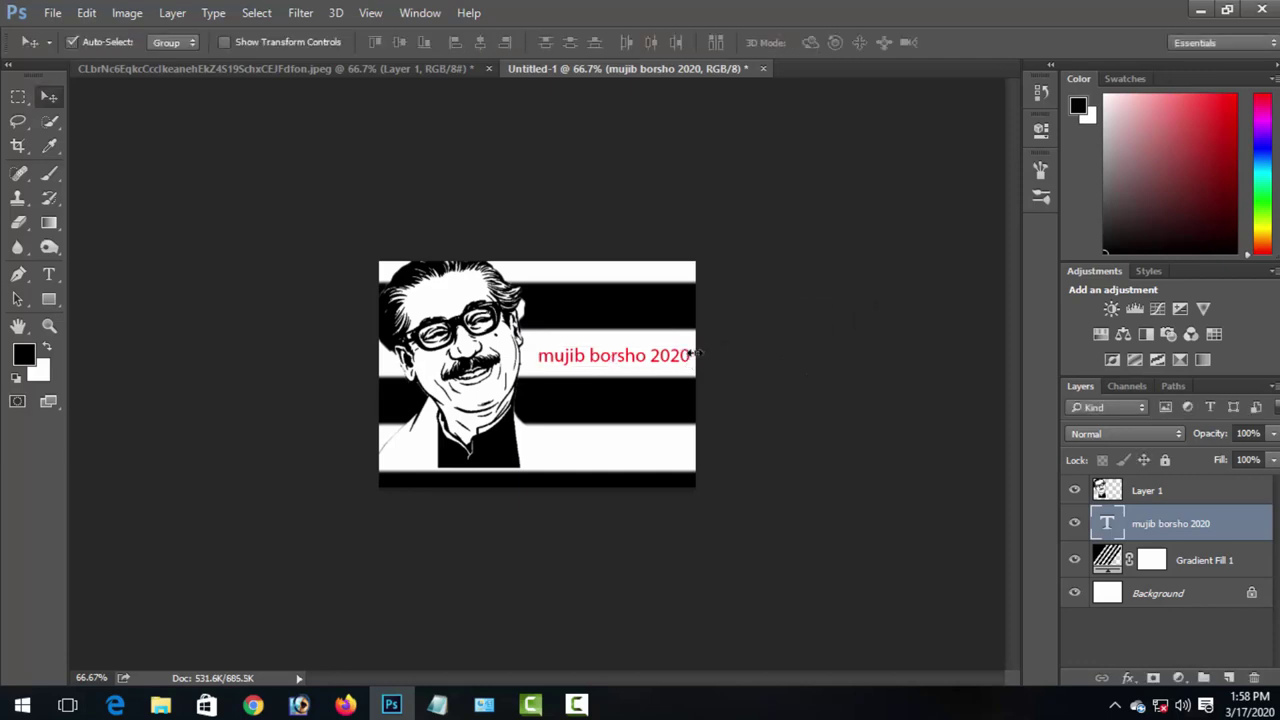
Step: Add a separate red "2020" text layer on the upper black stripe beside the portrait
{"action": "left_click", "coordinate": [49, 274]}
{"action": "left_click", "coordinate": [584, 316]}
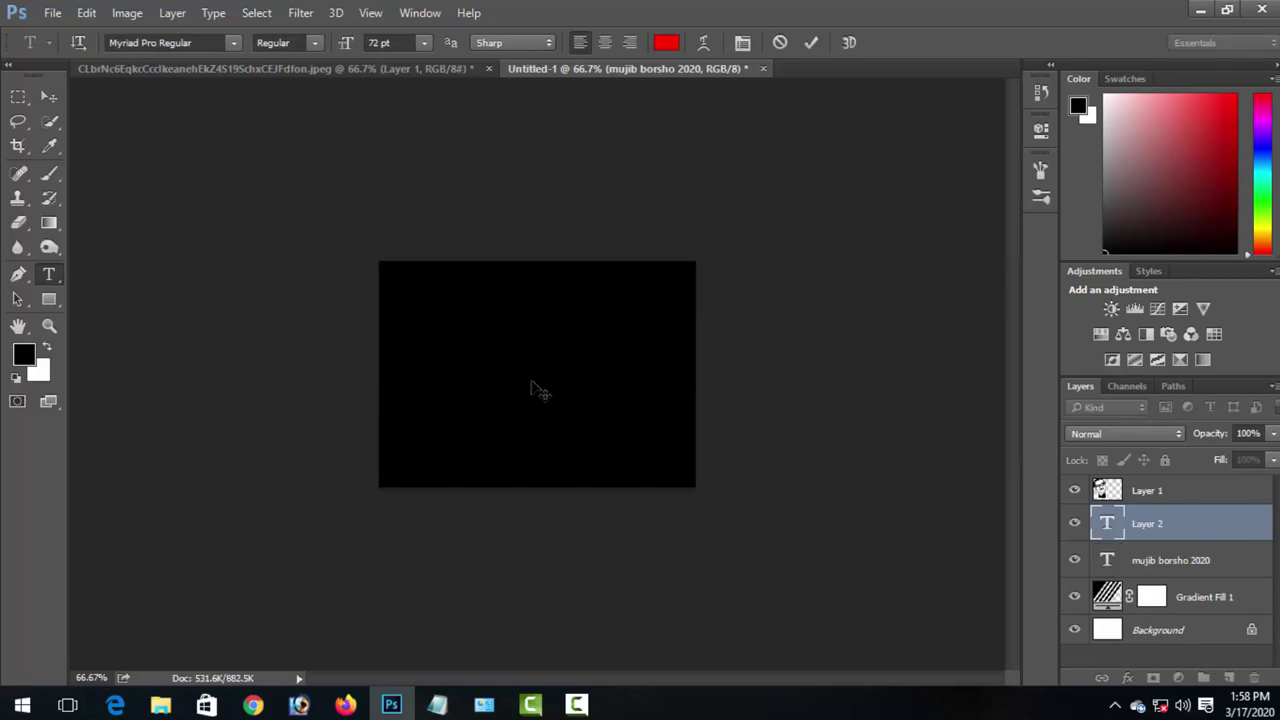
{"action": "type", "text": "2020"}
{"action": "left_click", "coordinate": [49, 96]}
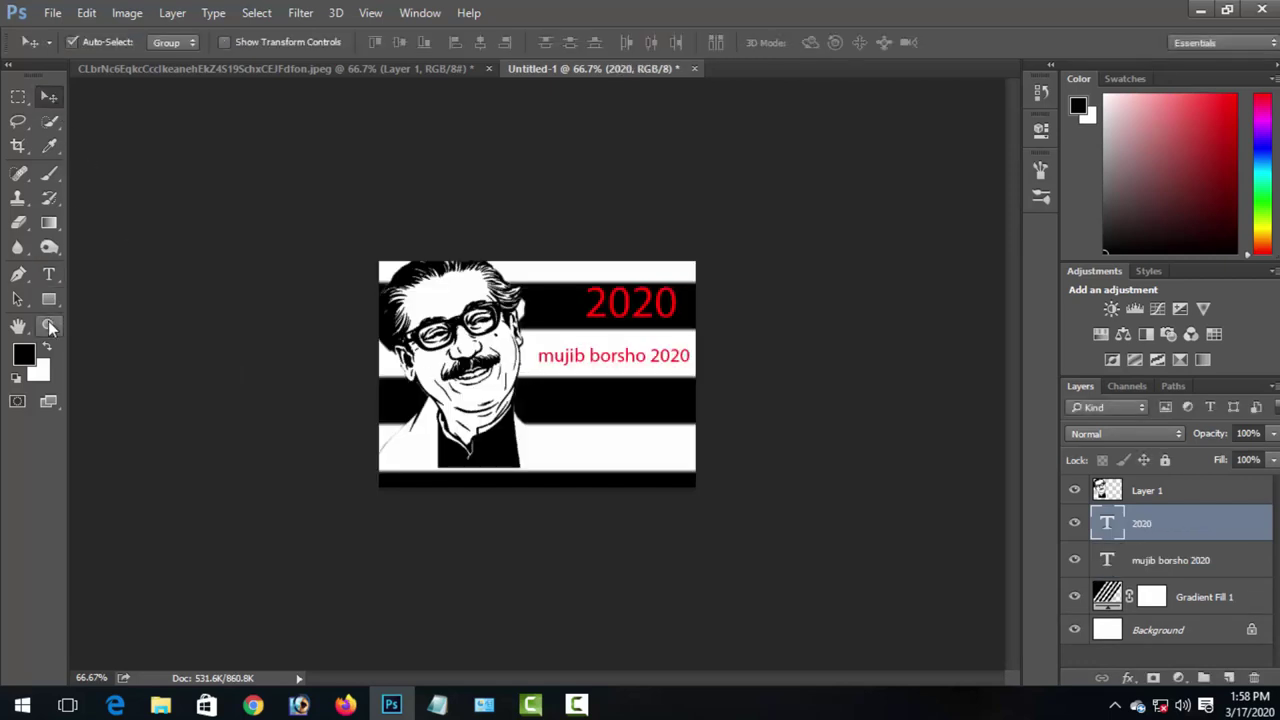
Step: Enlarge the separate "2020" text proportionally to about 126% so it fills the height of the upper black stripe
{"action": "left_click", "coordinate": [49, 325]}
{"action": "left_click", "coordinate": [648, 372]}
{"action": "left_click", "coordinate": [629, 377]}
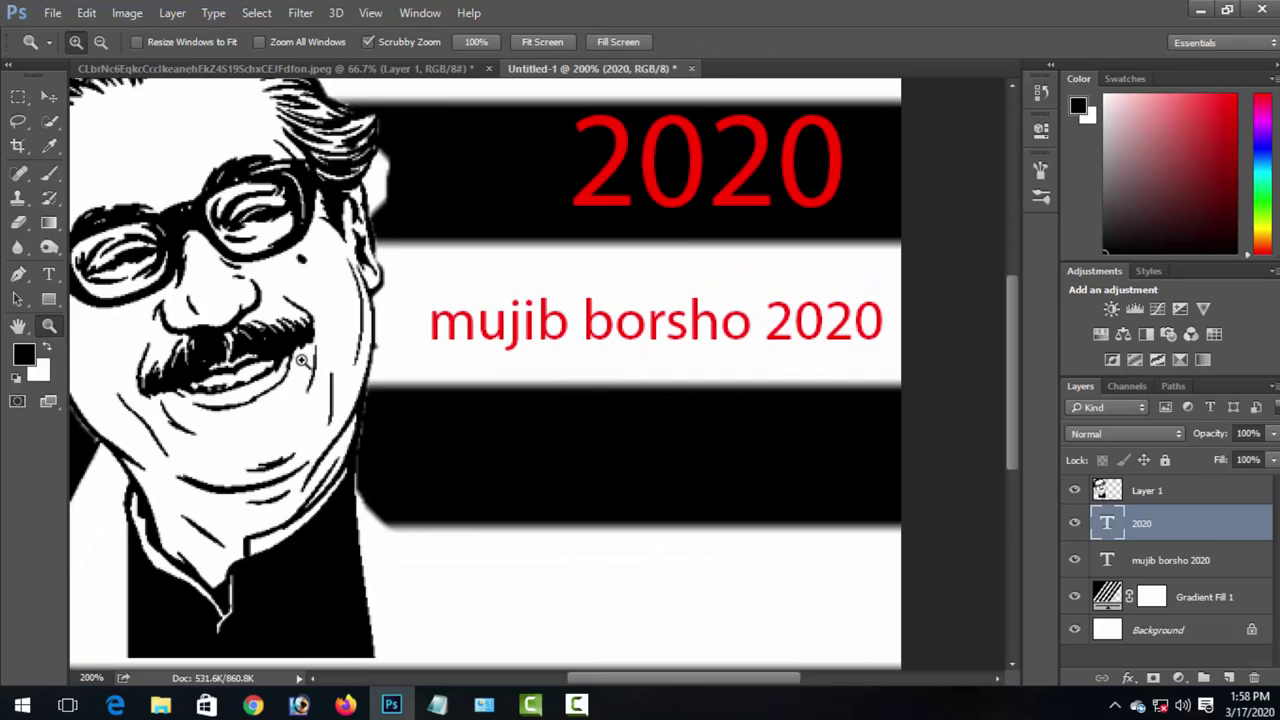
{"action": "left_click", "coordinate": [18, 325]}
{"action": "left_click_drag", "start_coordinate": [417, 321], "coordinate": [318, 461]}
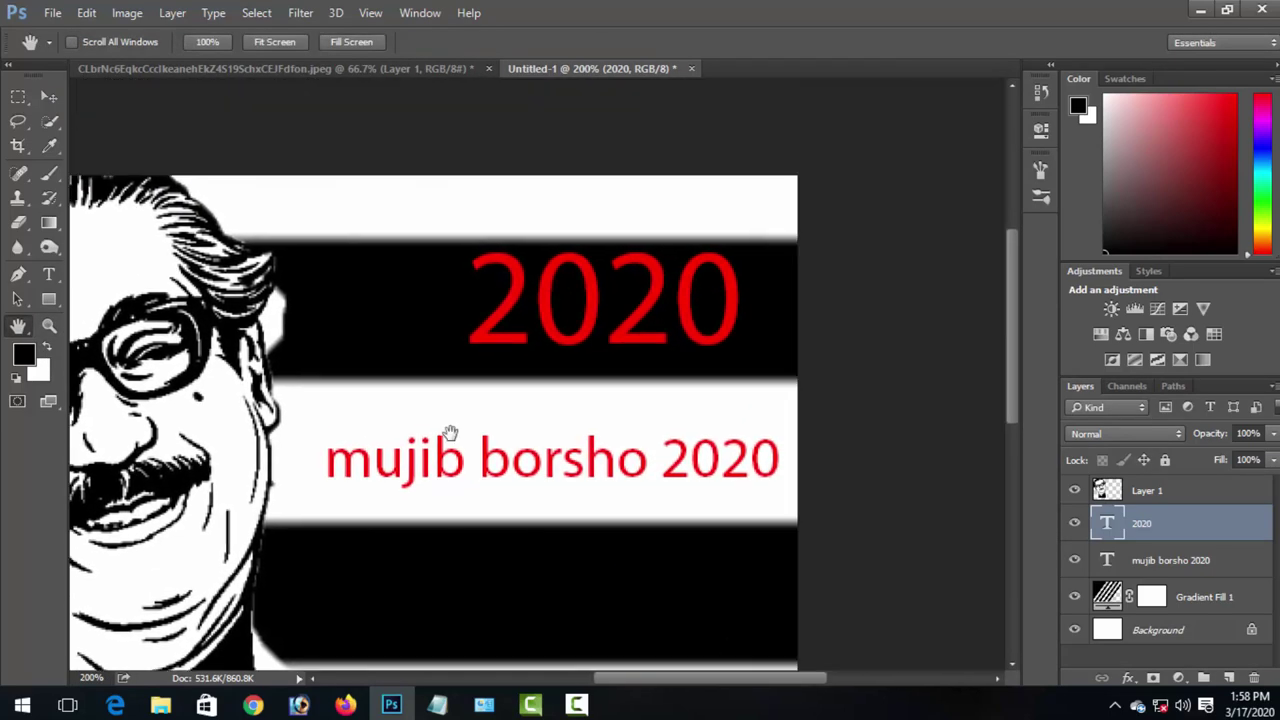
{"action": "left_click", "coordinate": [49, 98]}
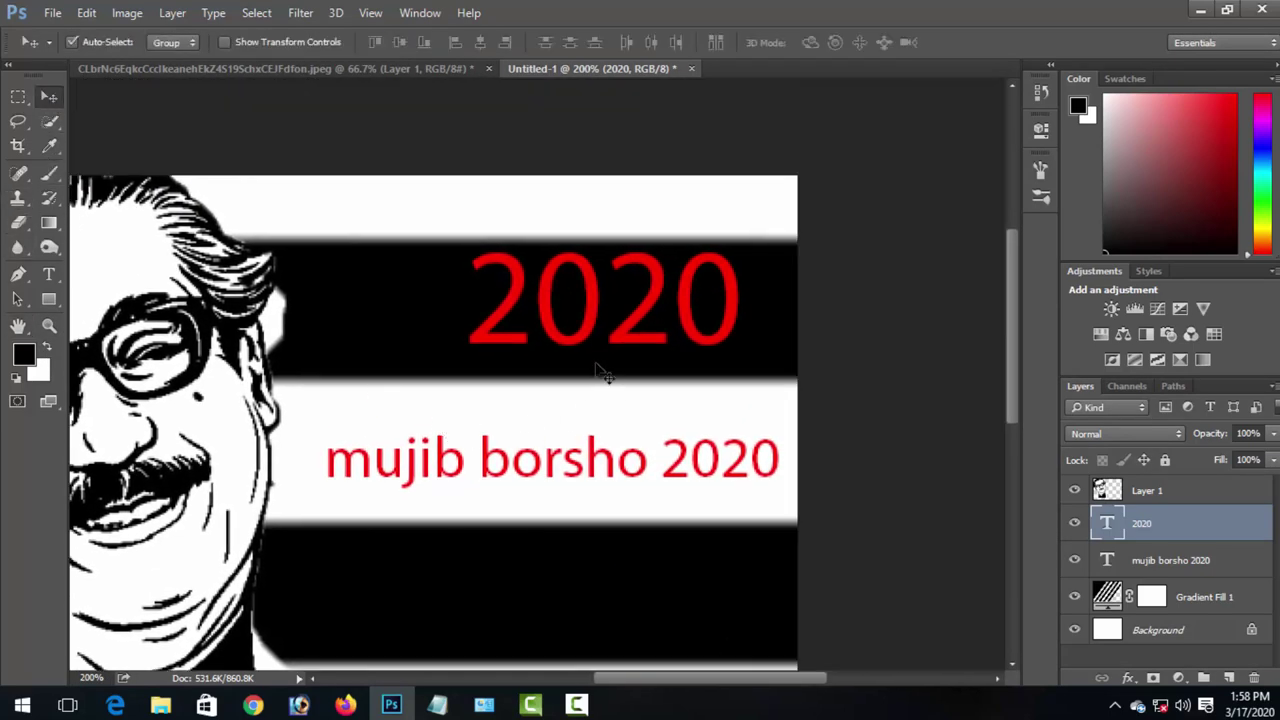
{"action": "key", "text": "ctrl+t"}
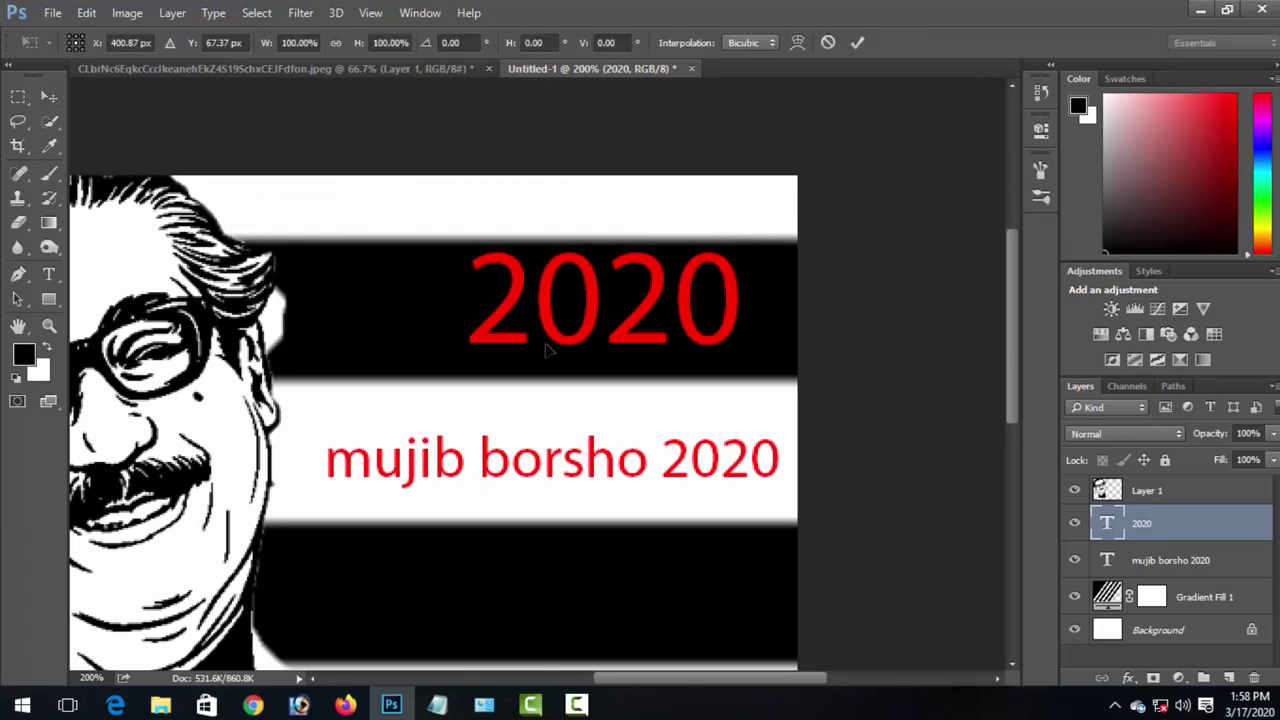
{"action": "left_click_drag", "start_coordinate": [435, 376], "coordinate": [378, 374]}
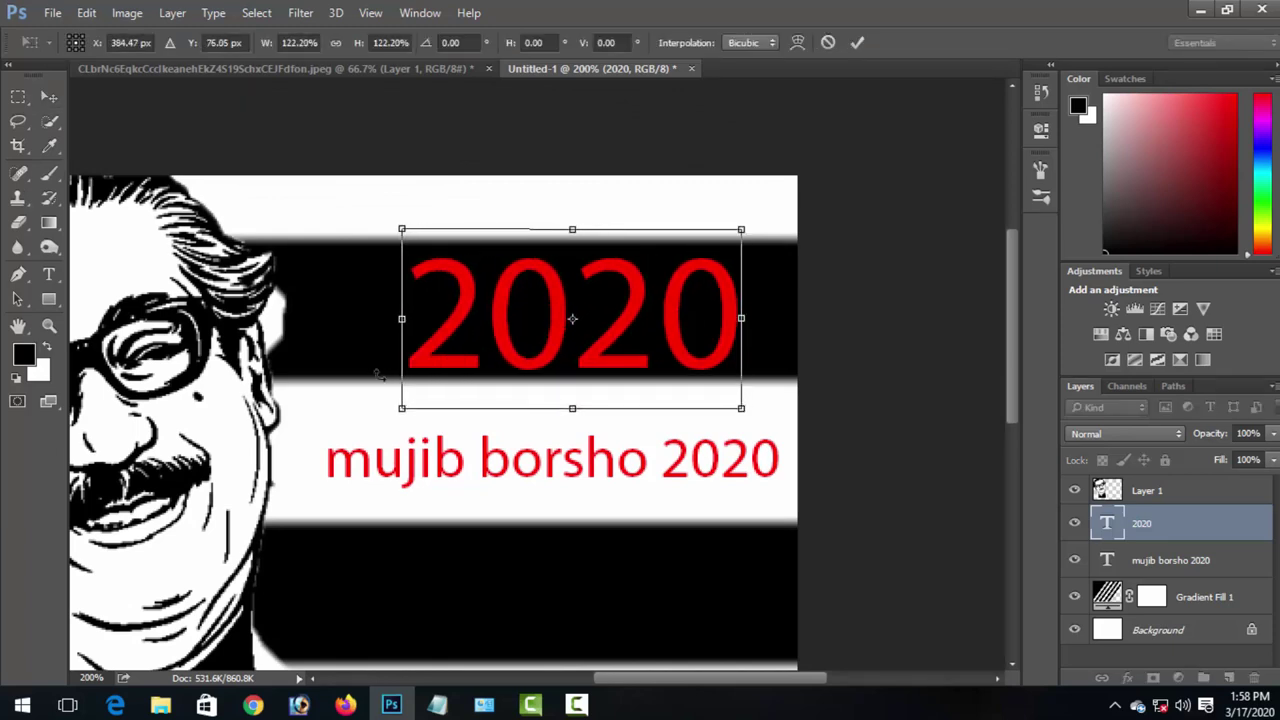
{"action": "left_click_drag", "start_coordinate": [740, 230], "coordinate": [750, 221]}
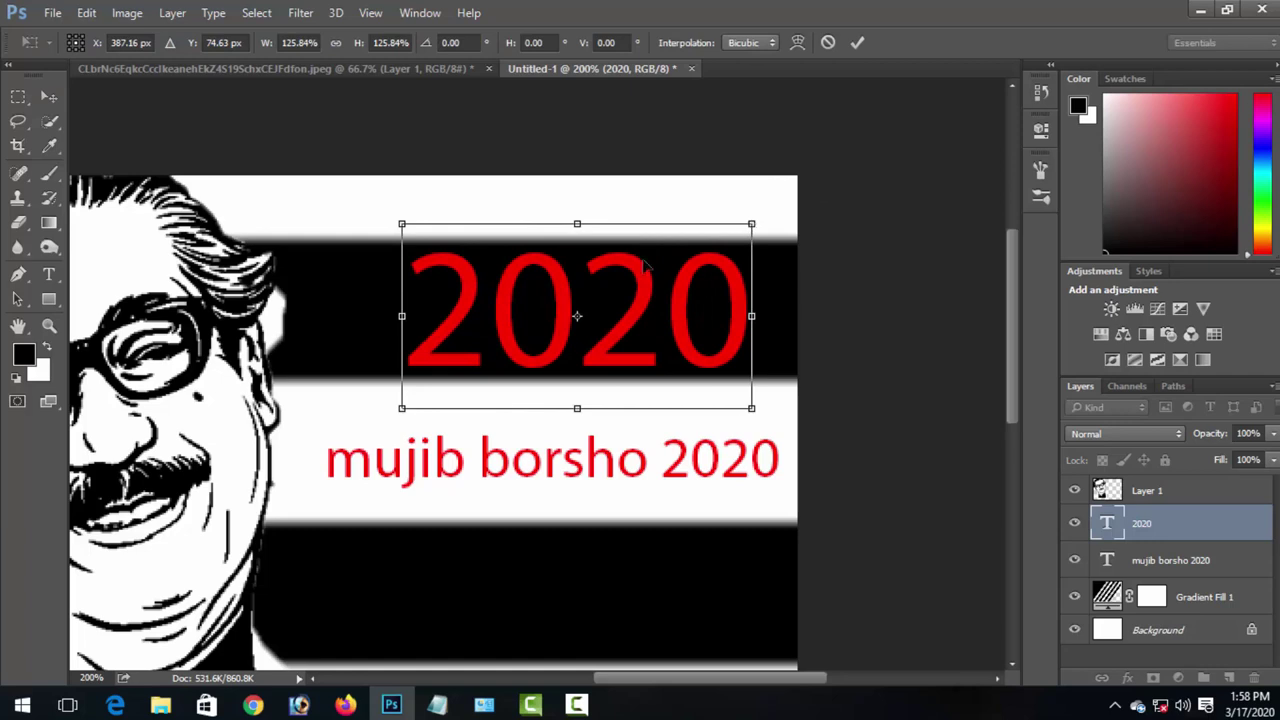
{"action": "key", "text": "Return"}
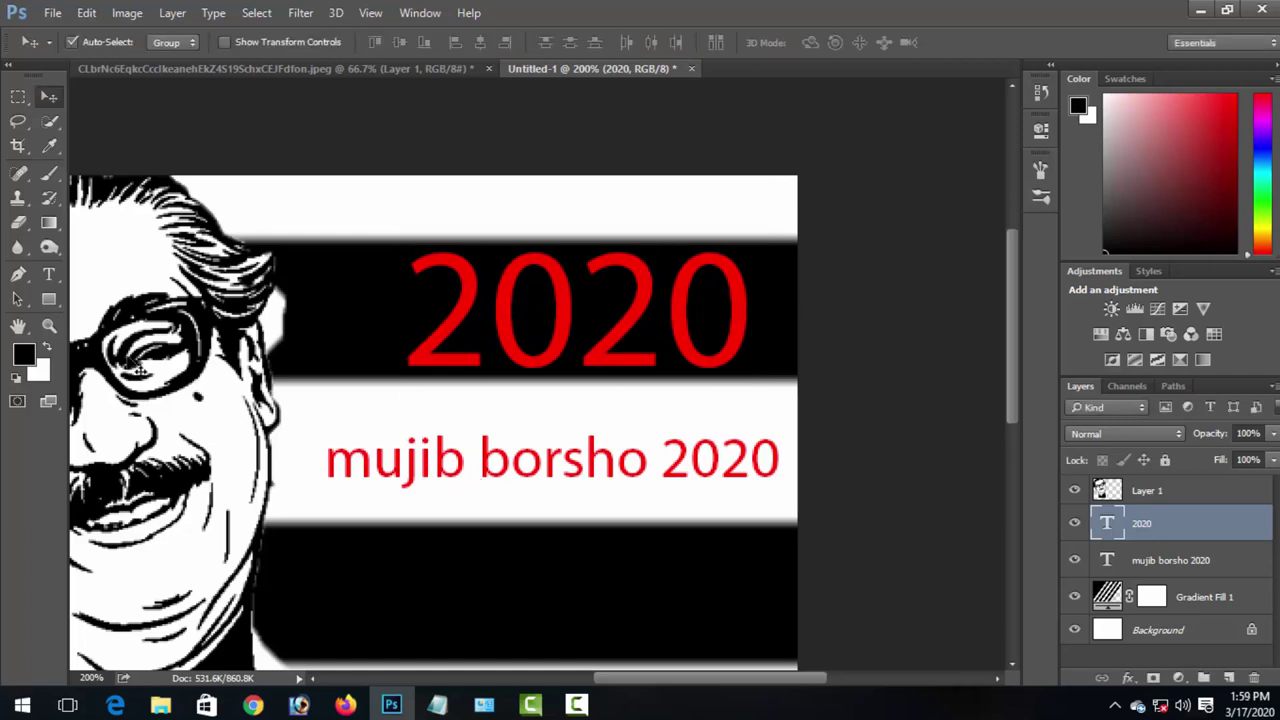
Step: Delete "2020" from the "mujib borsho 2020" text on the white stripe
{"action": "left_click", "coordinate": [49, 274]}
{"action": "double_click", "coordinate": [675, 455]}
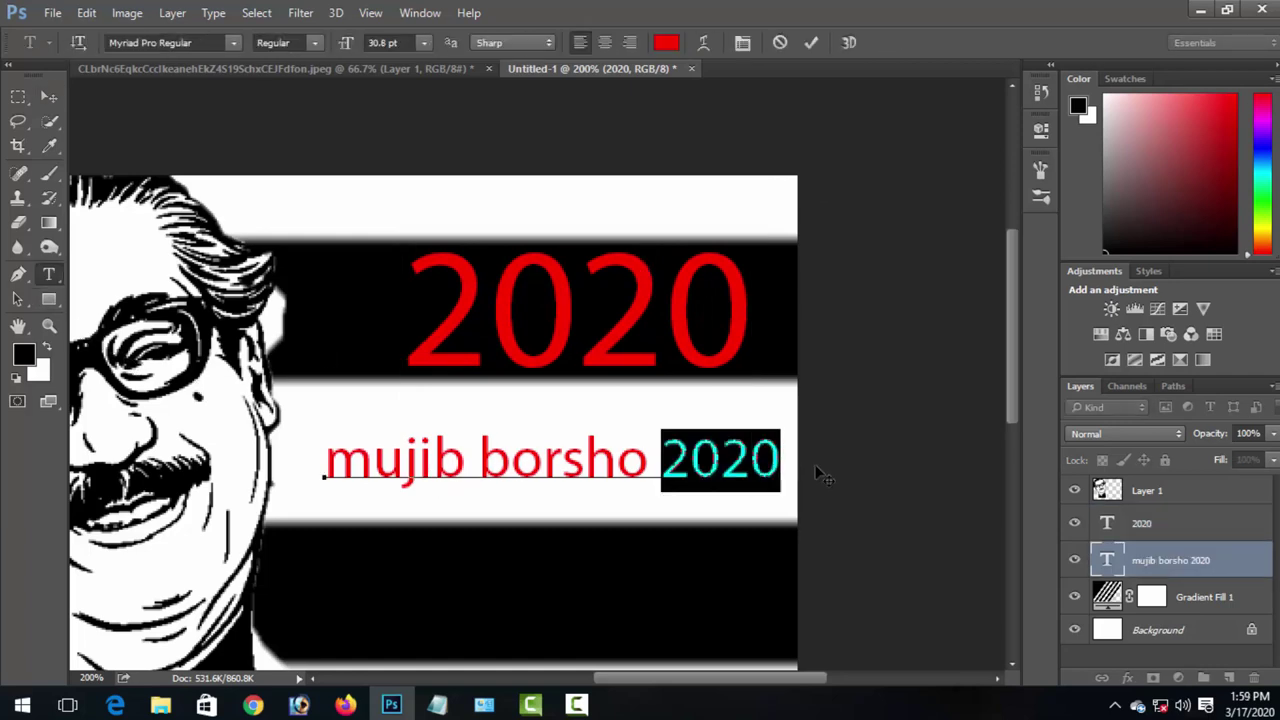
{"action": "key", "text": "BackSpace"}
{"action": "left_click", "coordinate": [48, 96]}
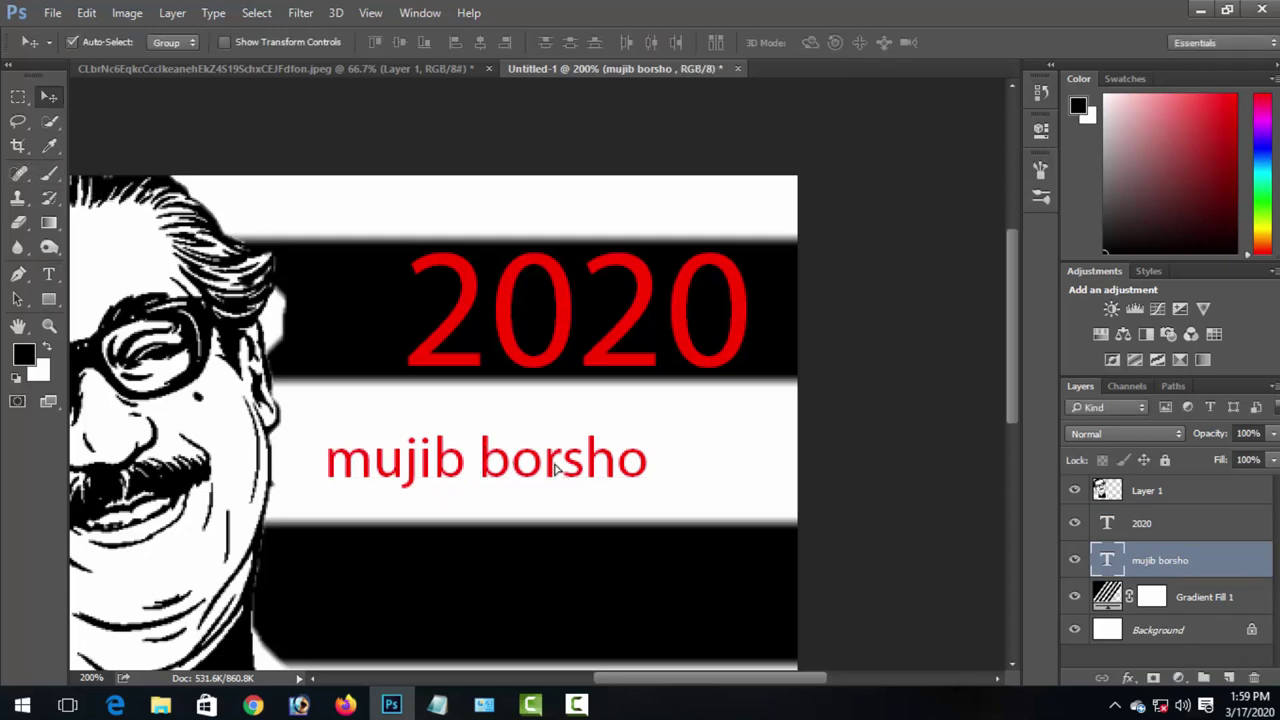
Step: Move the "mujib borsho" text directly beneath the large "2020" and enlarge it proportionally toward the portrait
{"action": "left_click_drag", "start_coordinate": [556, 470], "coordinate": [659, 420]}
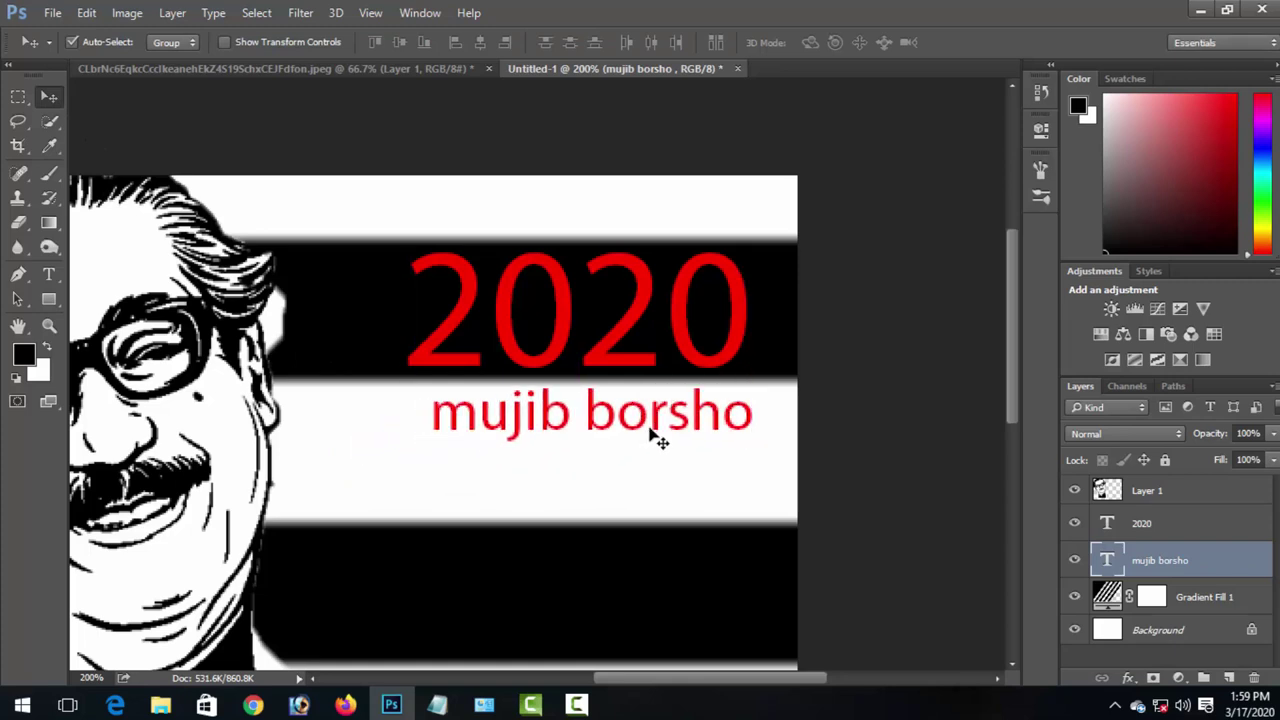
{"action": "key", "text": "ctrl+t"}
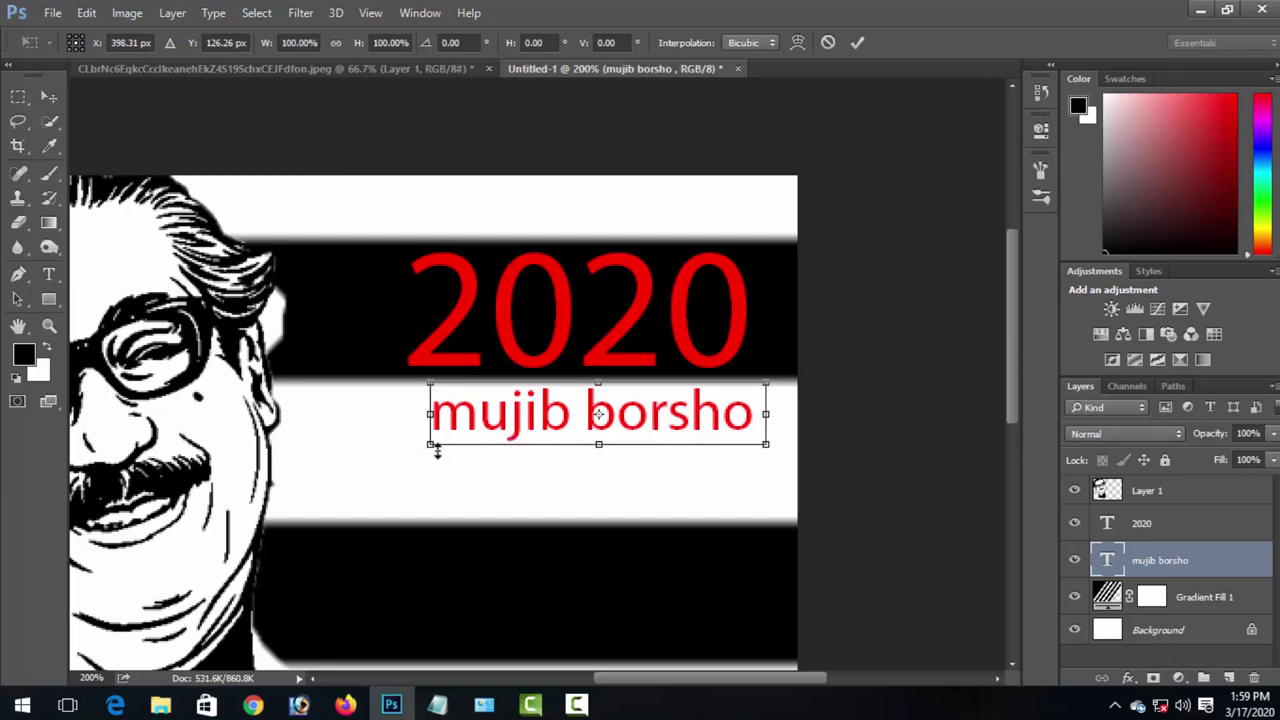
{"action": "left_click_drag", "start_coordinate": [426, 450], "coordinate": [310, 511]}
{"action": "key", "text": "Return"}
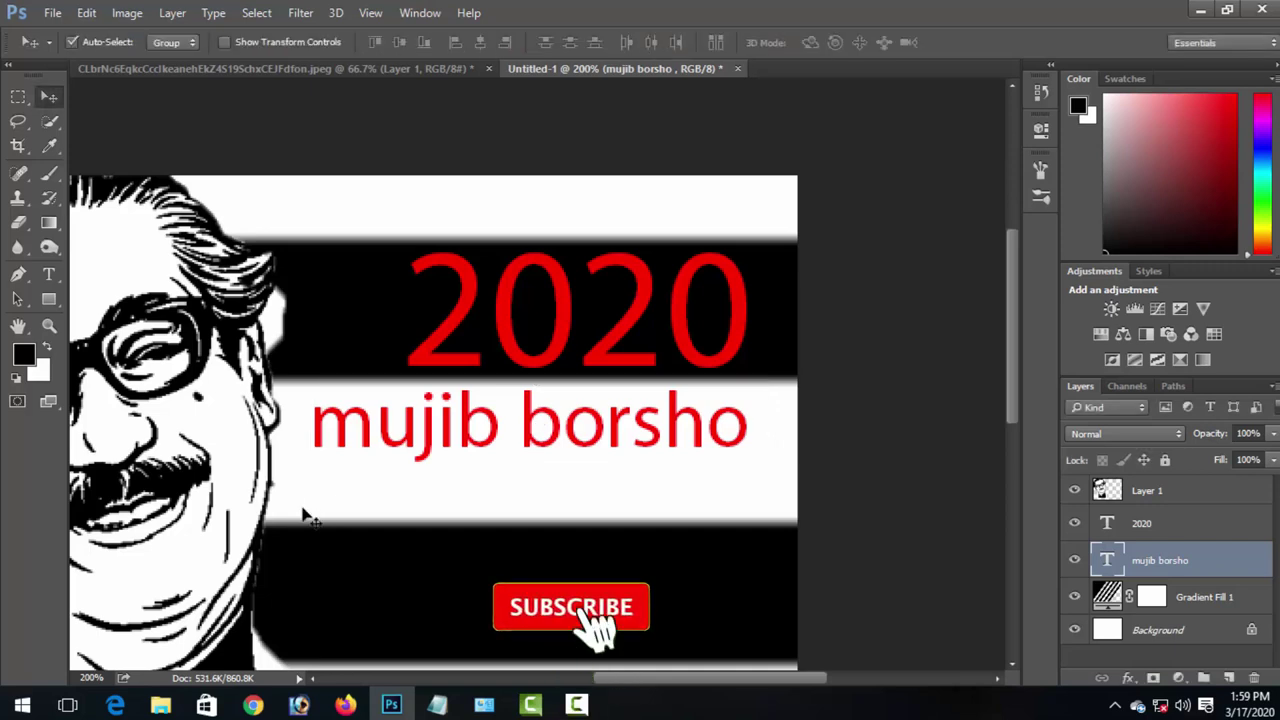
Step: Nudge the "mujib borsho" text right to the canvas edge and slightly down within the white stripe
{"action": "key", "text": "Right"}
{"action": "key", "text": "Right"}
{"action": "key", "text": "Right"}
{"action": "key", "text": "Right"}
{"action": "key", "text": "Right"}
{"action": "key", "text": "Right"}
{"action": "key", "text": "Right"}
{"action": "key", "text": "Right"}
{"action": "key", "text": "Right"}
{"action": "key", "text": "Right"}
{"action": "key", "text": "Right"}
{"action": "key", "text": "Right"}
{"action": "key", "text": "Right"}
{"action": "key", "text": "Right"}
{"action": "key", "text": "Right"}
{"action": "key", "text": "Right"}
{"action": "key", "text": "Right"}
{"action": "key", "text": "Right"}
{"action": "key", "text": "Right"}
{"action": "key", "text": "Right"}
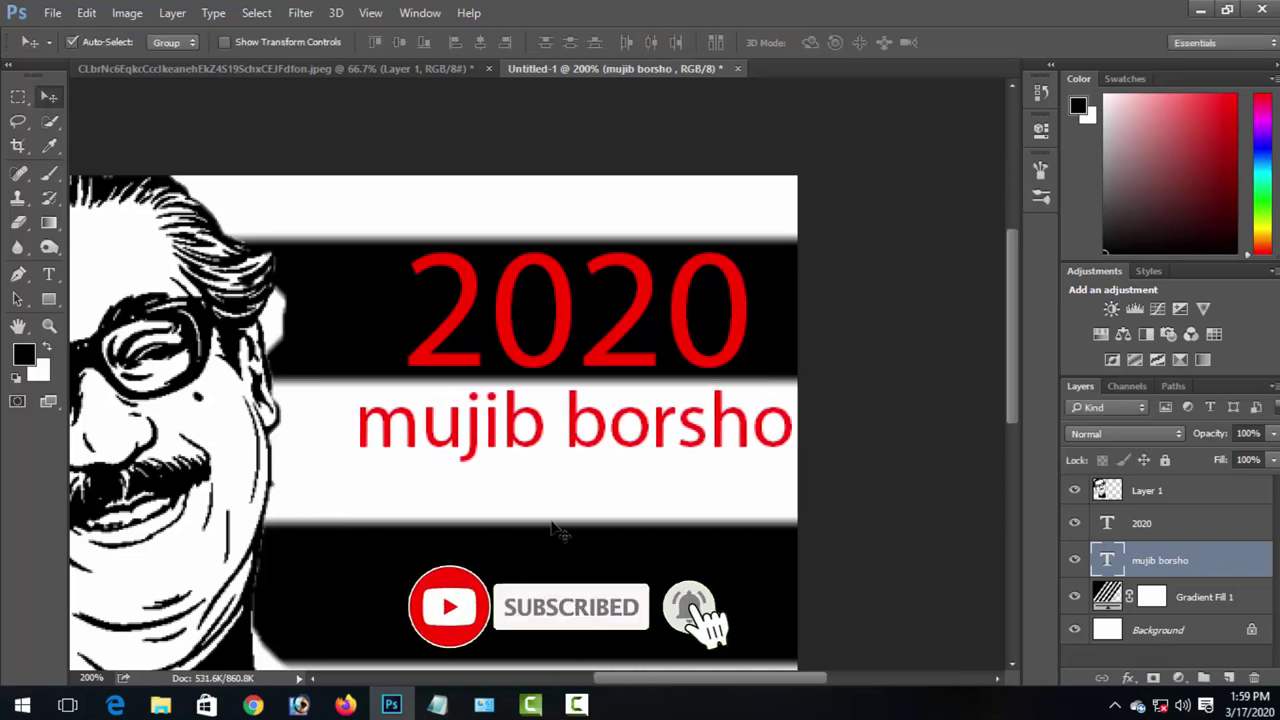
{"action": "key", "text": "Down"}
{"action": "key", "text": "Down"}
{"action": "key", "text": "Down"}
{"action": "key", "text": "Down"}
Step: Scale the "mujib borsho" text proportionally to about 112%, extending it toward the portrait
{"action": "key", "text": "ctrl+t"}
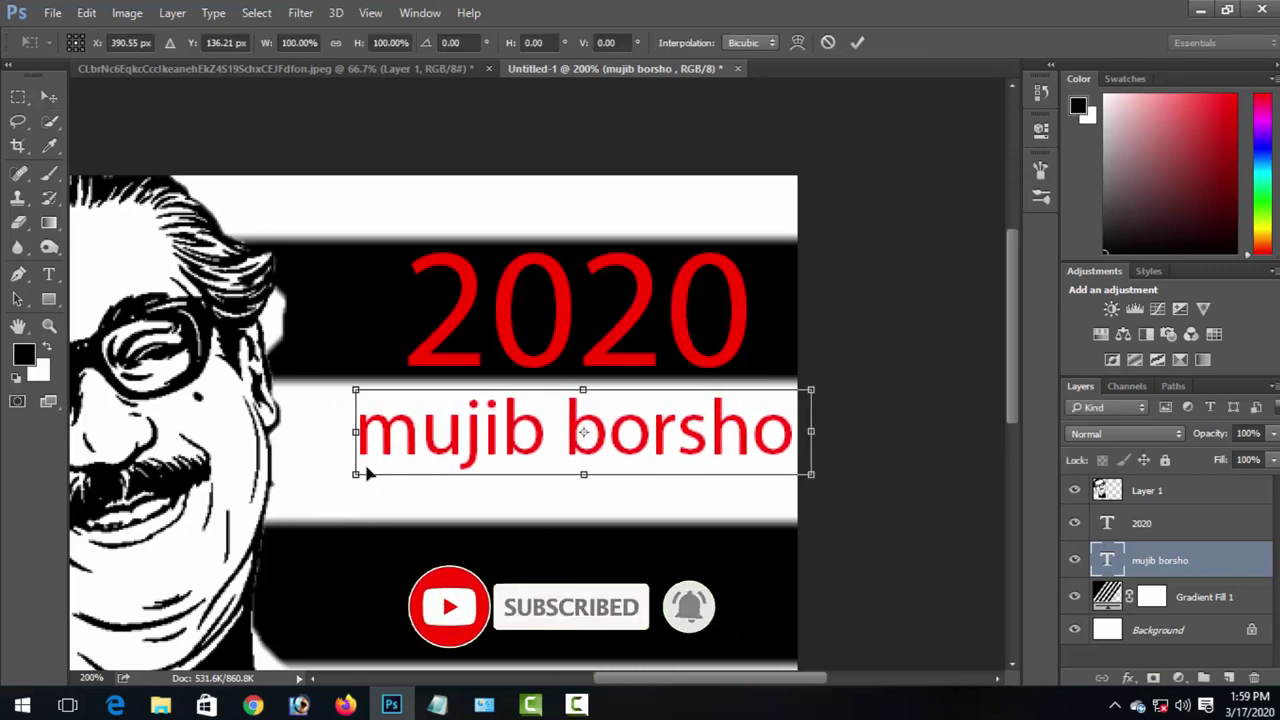
{"action": "left_click_drag", "start_coordinate": [352, 478], "coordinate": [303, 500]}
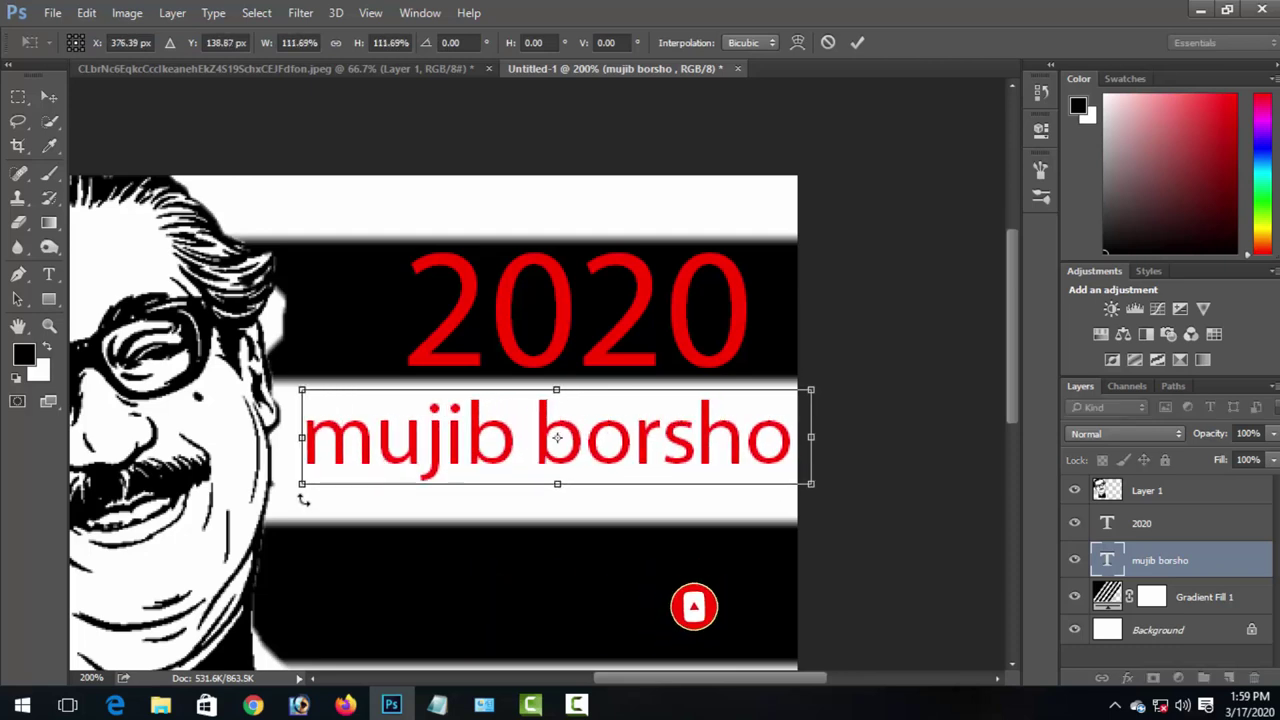
{"action": "key", "text": "Return"}
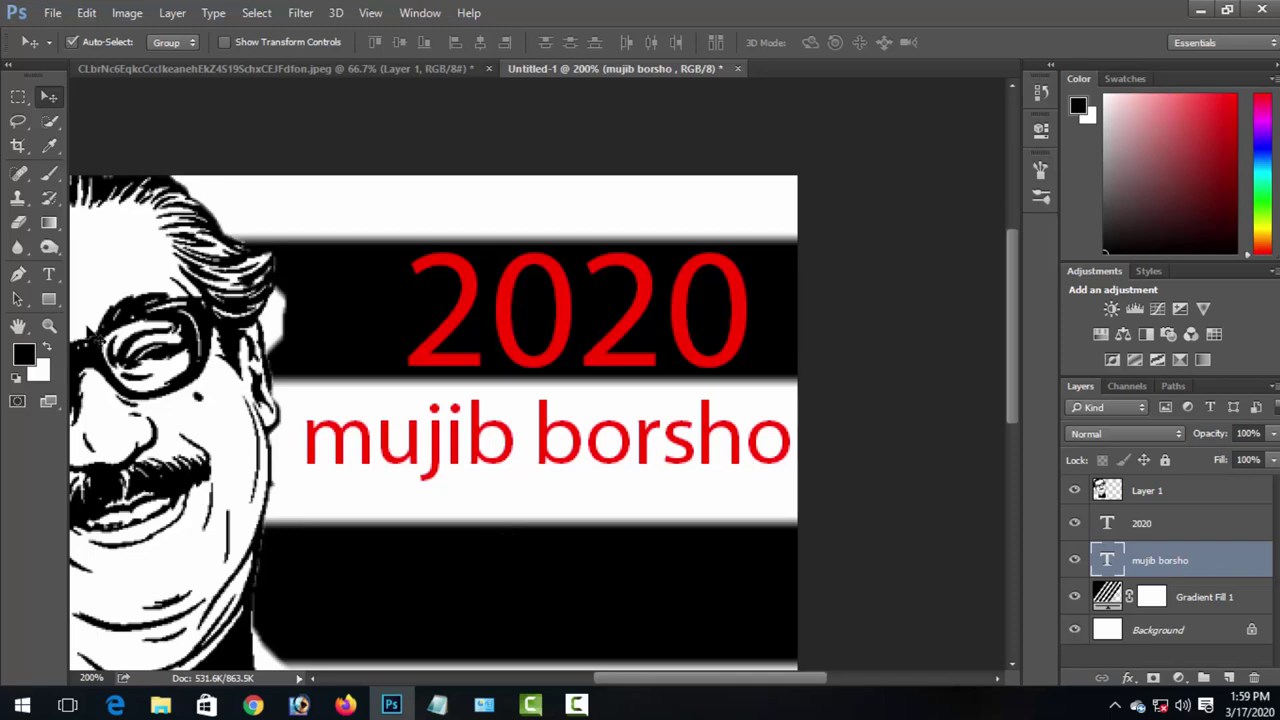
Step: Capitalize the first letter of each word in the white stripe's text so it reads "Mujib Borsho"
{"action": "left_click", "coordinate": [49, 274]}
{"action": "double_click", "coordinate": [325, 448]}
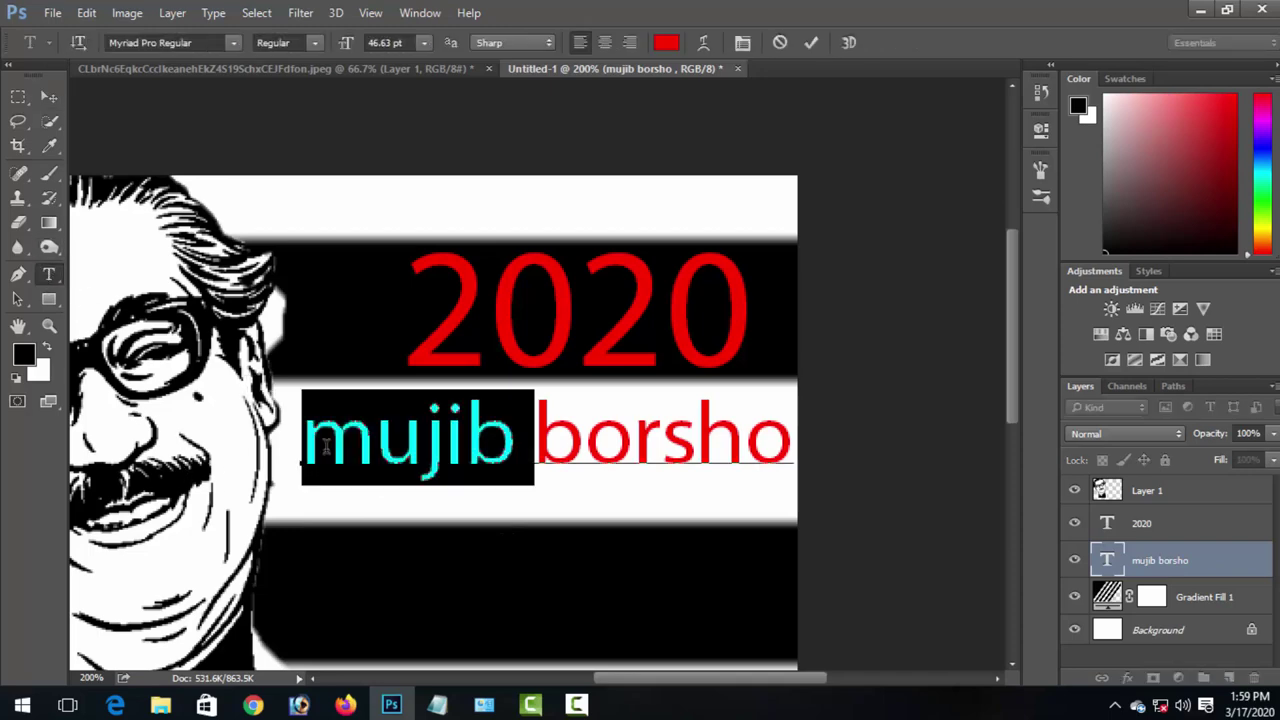
{"action": "left_click", "coordinate": [357, 500]}
{"action": "key", "text": "Left"}
{"action": "key", "text": "Delete"}
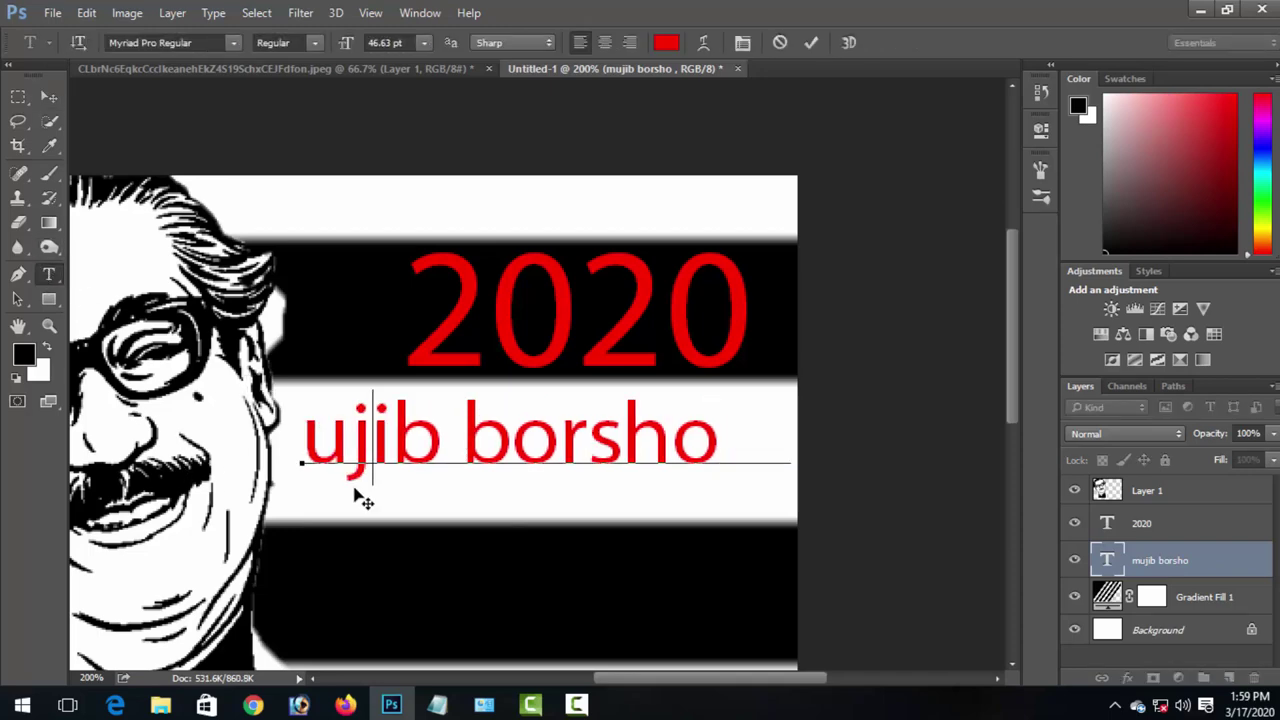
{"action": "type", "text": "M"}
{"action": "key", "text": "Right"}
{"action": "key", "text": "Right"}
{"action": "key", "text": "Right"}
{"action": "key", "text": "Right"}
{"action": "key", "text": "Right"}
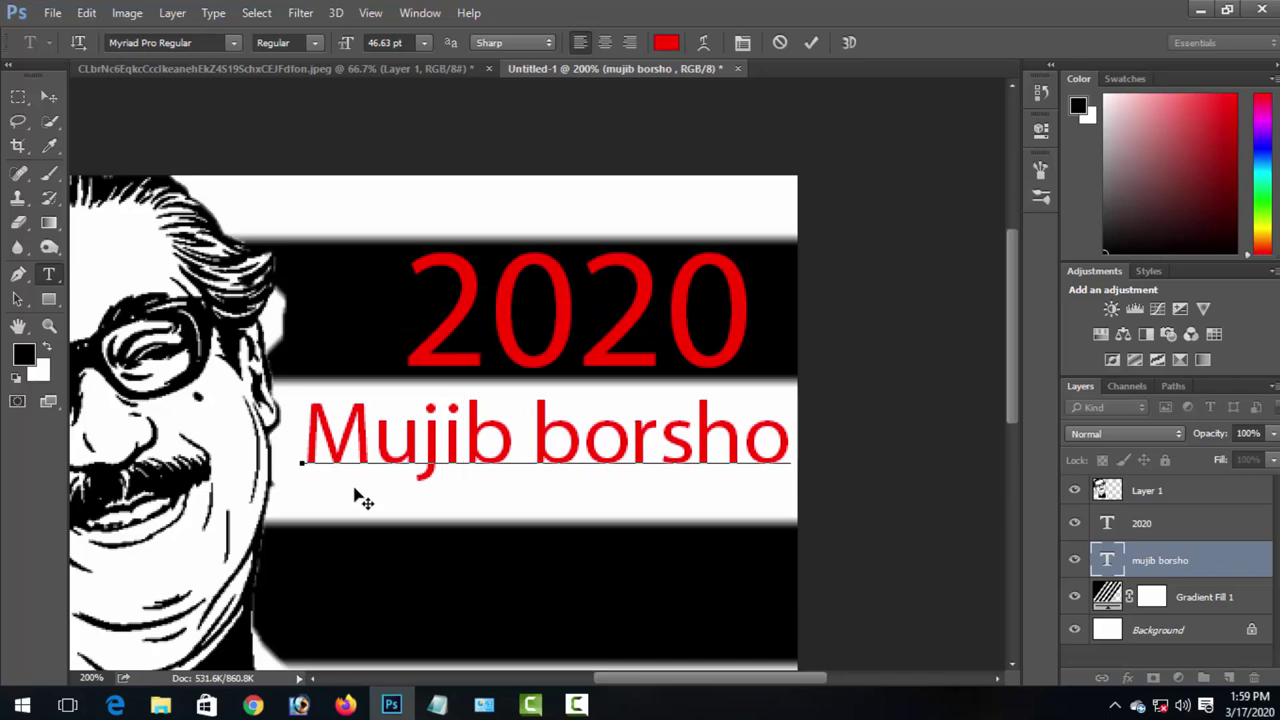
{"action": "key", "text": "BackSpace"}
{"action": "type", "text": "B"}
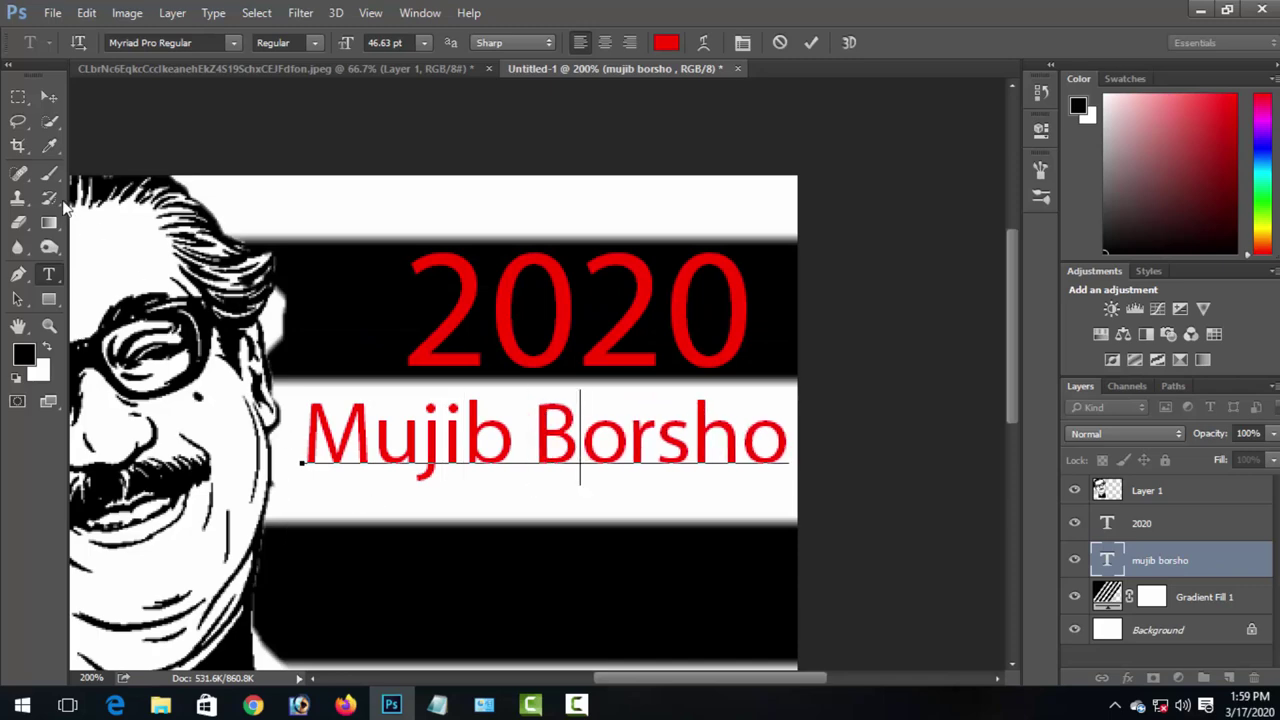
{"action": "left_click", "coordinate": [47, 97]}
Step: Nudge the "Mujib Borsho" text slightly right and up, closer to the large "2020"
{"action": "key", "text": "Right"}
{"action": "key", "text": "Right"}
{"action": "key", "text": "Right"}
{"action": "key", "text": "Right"}
{"action": "key", "text": "Right"}
{"action": "key", "text": "Right"}
{"action": "key", "text": "Right"}
{"action": "key", "text": "Right"}
{"action": "key", "text": "Up"}
{"action": "key", "text": "Up"}
{"action": "key", "text": "Up"}
{"action": "key", "text": "Up"}
{"action": "key", "text": "Up"}
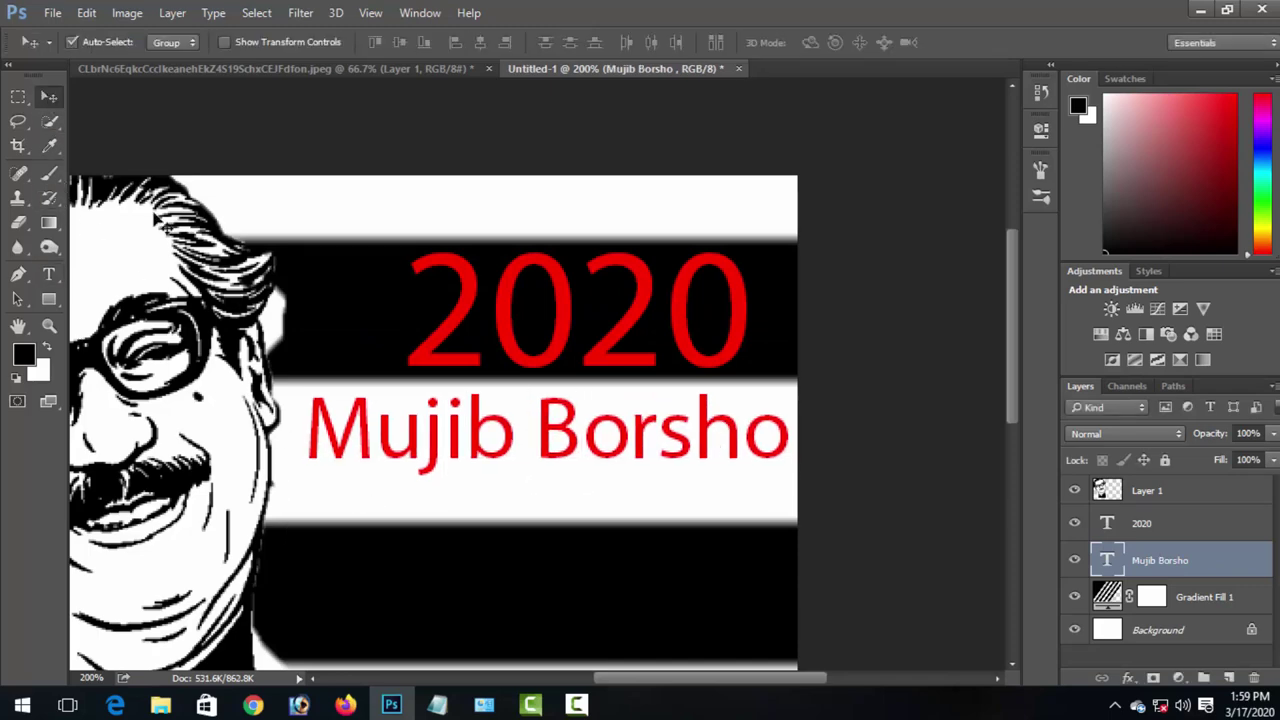
Step: Change the color of the whole "Mujib Borsho" text to bright green
{"action": "left_click", "coordinate": [49, 274]}
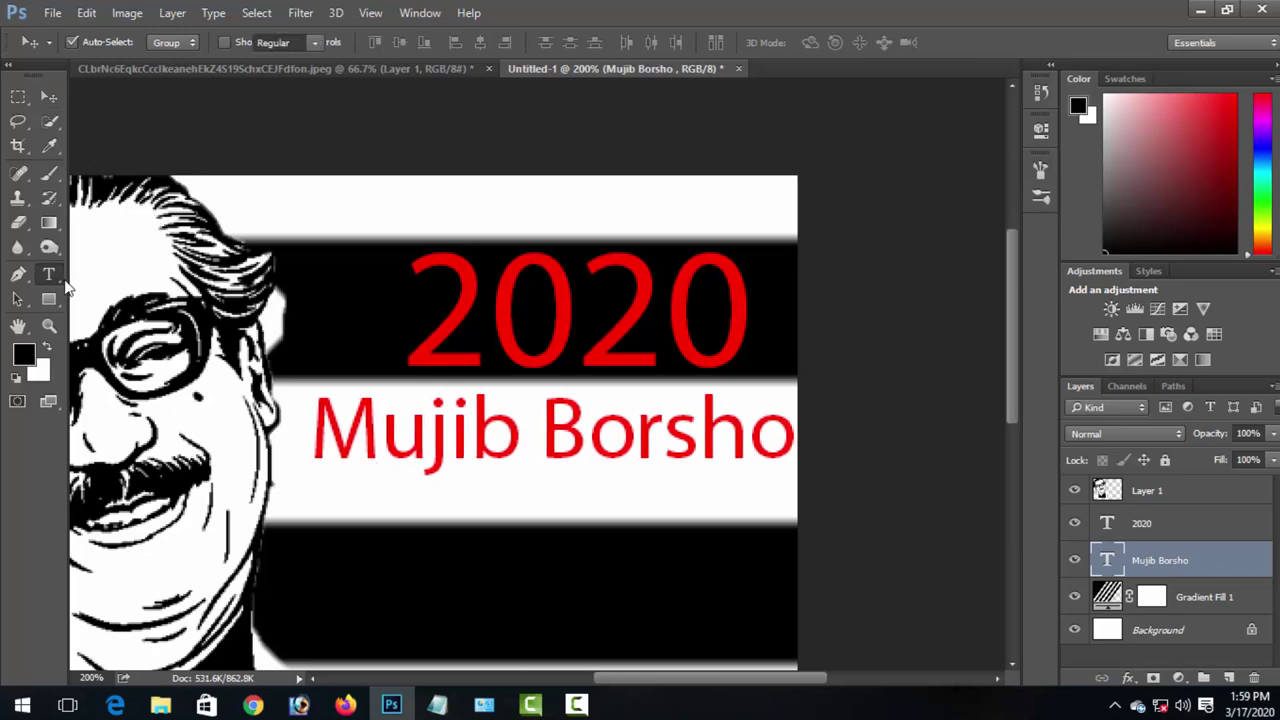
{"action": "triple_click", "coordinate": [498, 445]}
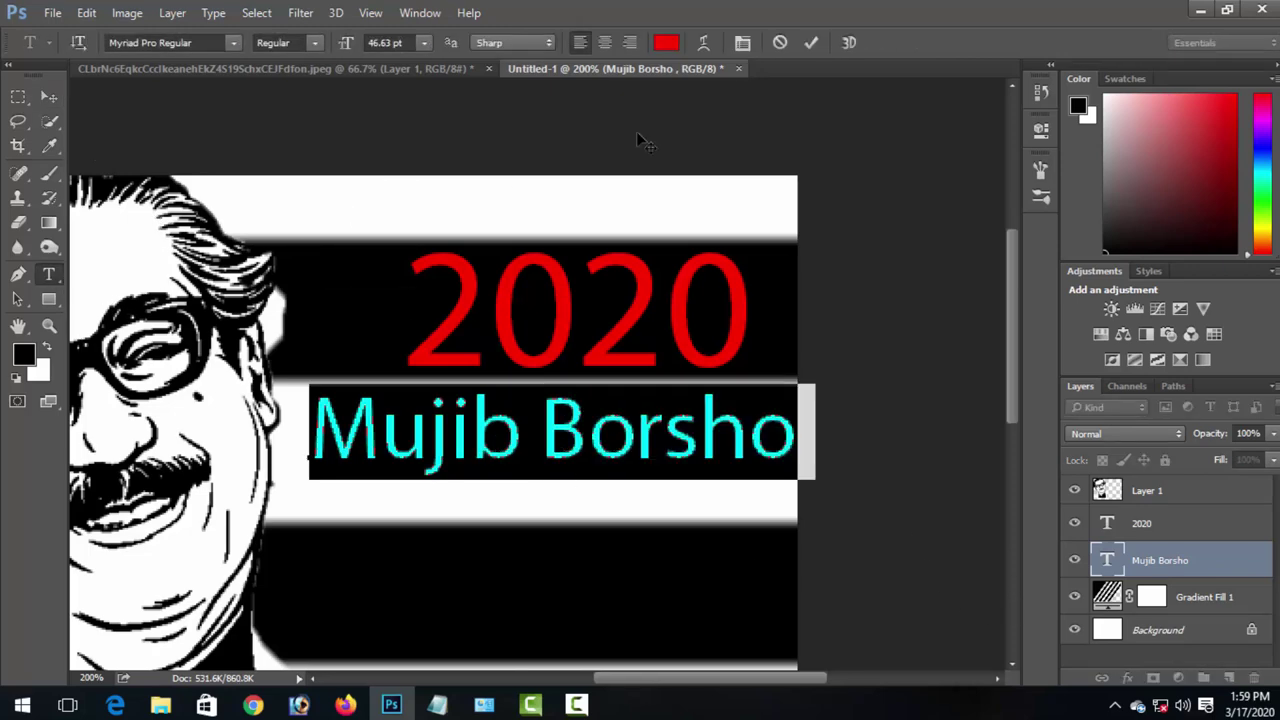
{"action": "left_click", "coordinate": [667, 43]}
{"action": "mouse_move", "coordinate": [664, 324]}
{"action": "left_mouse_down"}
{"action": "mouse_move", "coordinate": [668, 250]}
{"action": "mouse_move", "coordinate": [667, 321]}
{"action": "left_mouse_up"}
{"action": "left_click", "coordinate": [850, 152]}
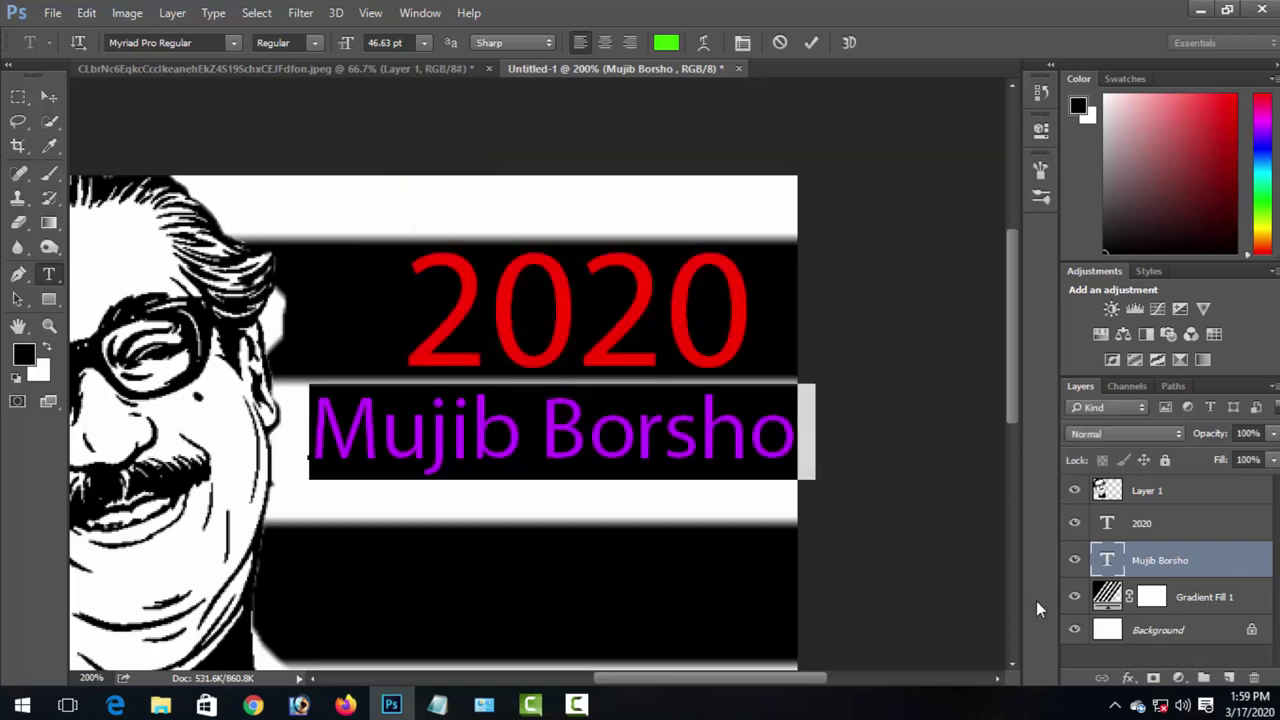
Step: Add an Exposure adjustment layer with default settings above the "Mujib Borsho" layer and collapse its properties
{"action": "left_click", "coordinate": [1178, 678]}
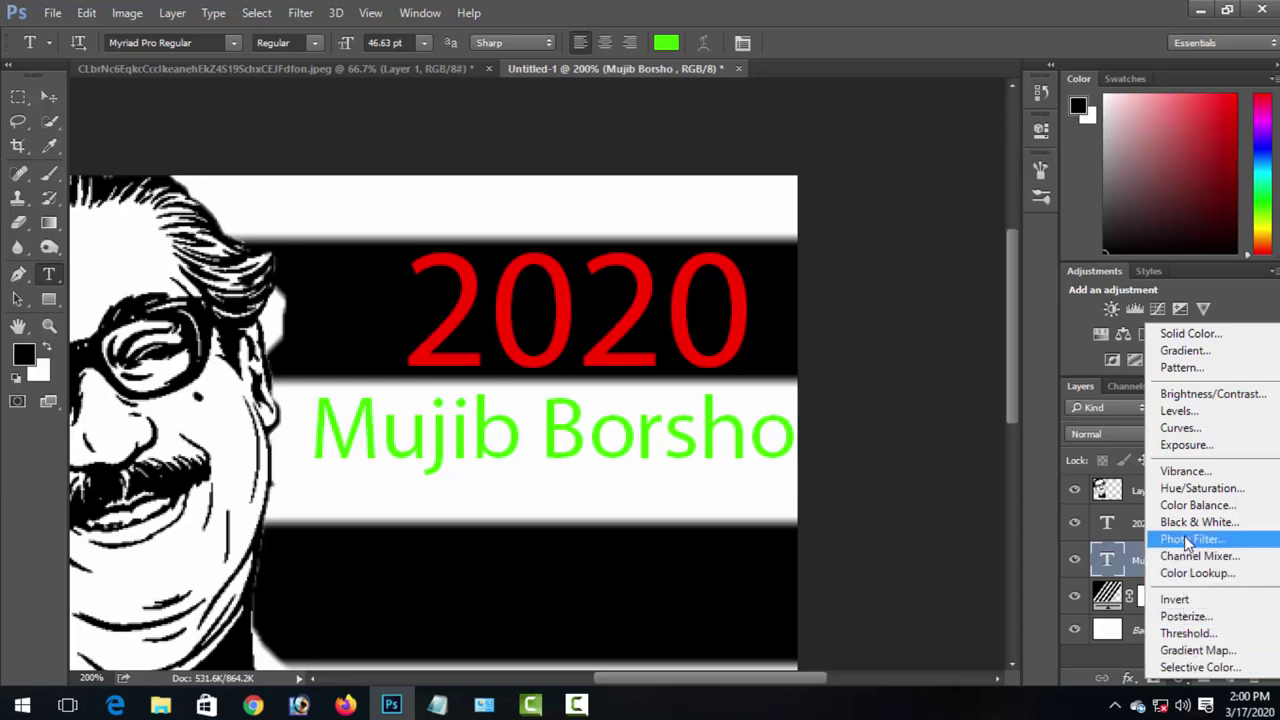
{"action": "left_click", "coordinate": [1184, 442]}
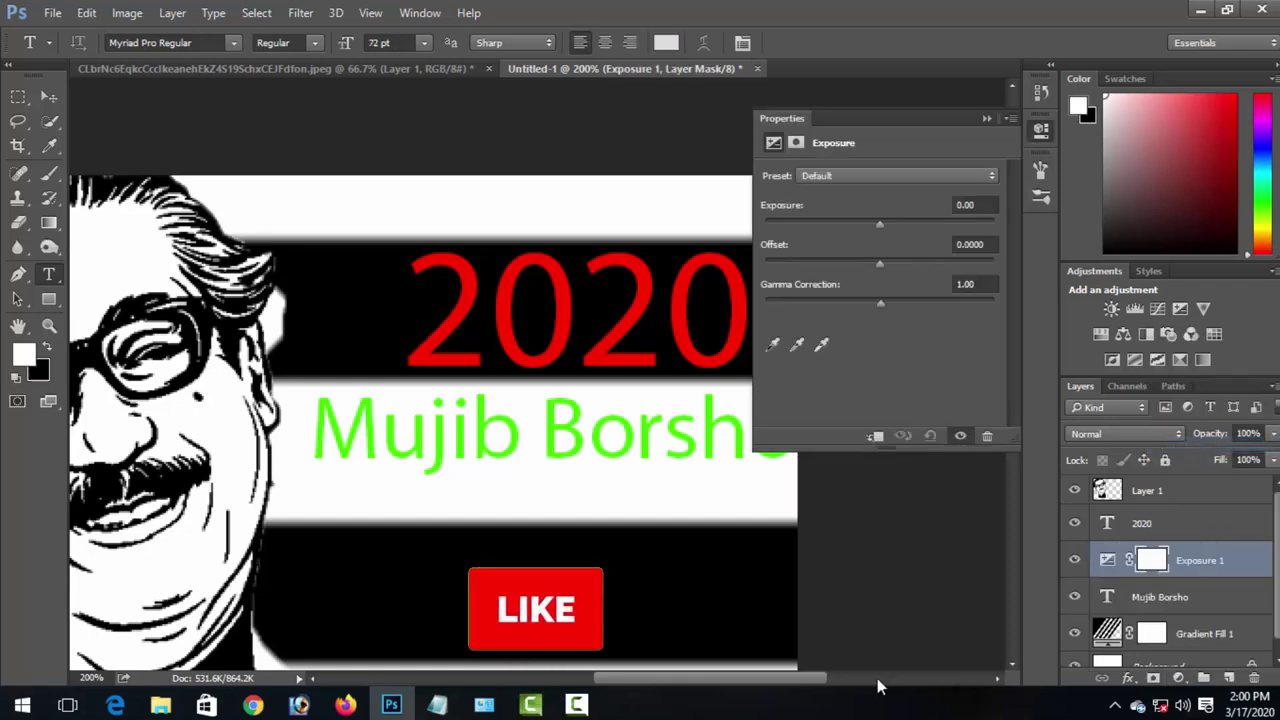
{"action": "left_click", "coordinate": [867, 620]}
{"action": "left_click", "coordinate": [1010, 117]}
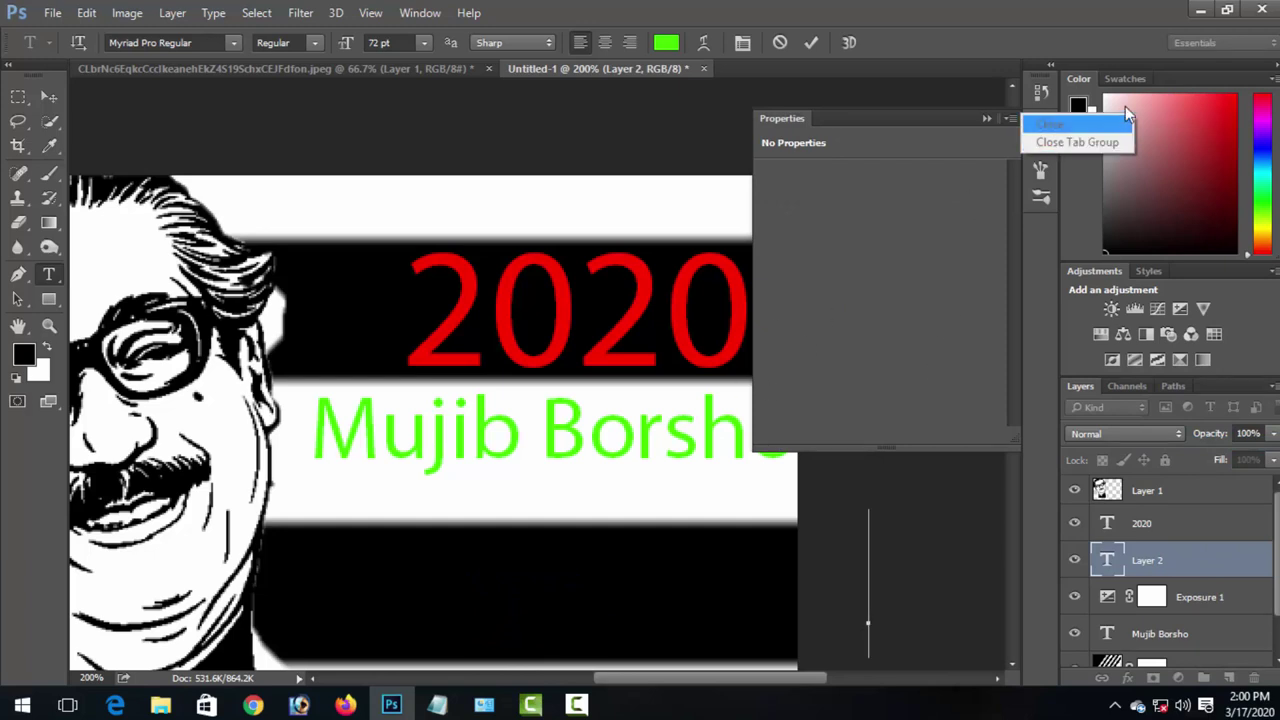
{"action": "left_click", "coordinate": [48, 96]}
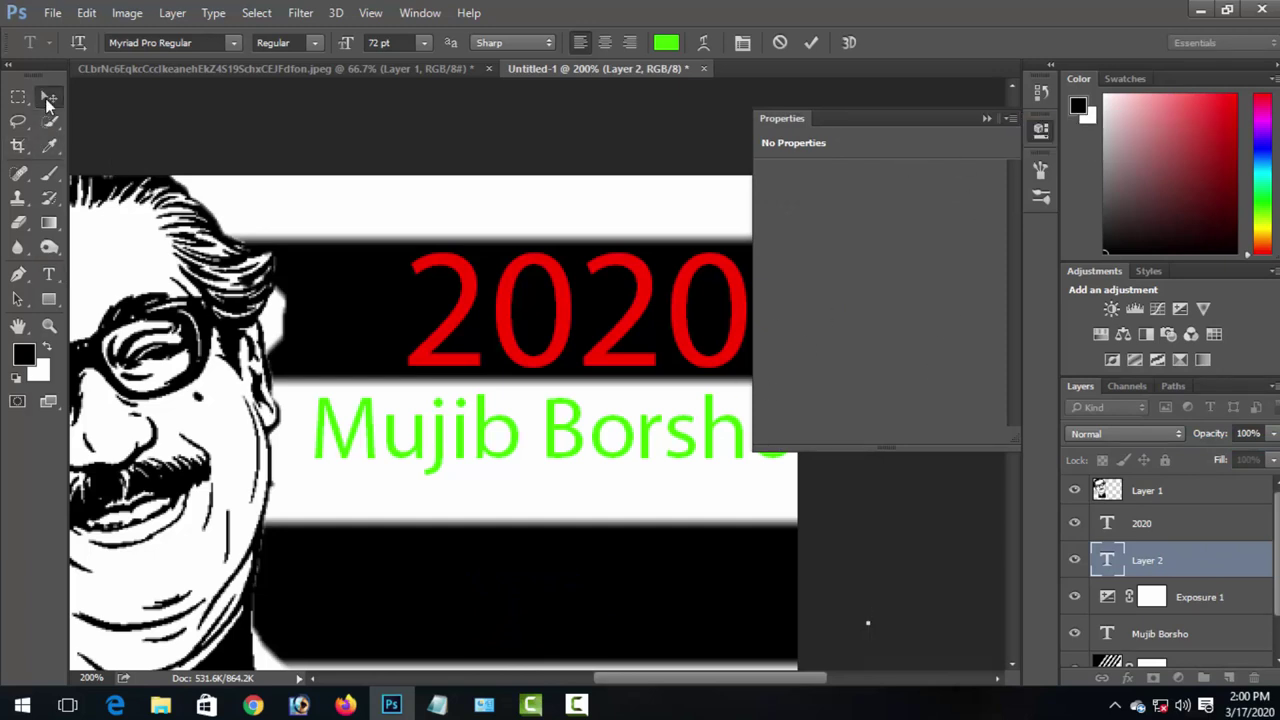
{"action": "left_click", "coordinate": [49, 96]}
{"action": "left_click", "coordinate": [982, 119]}
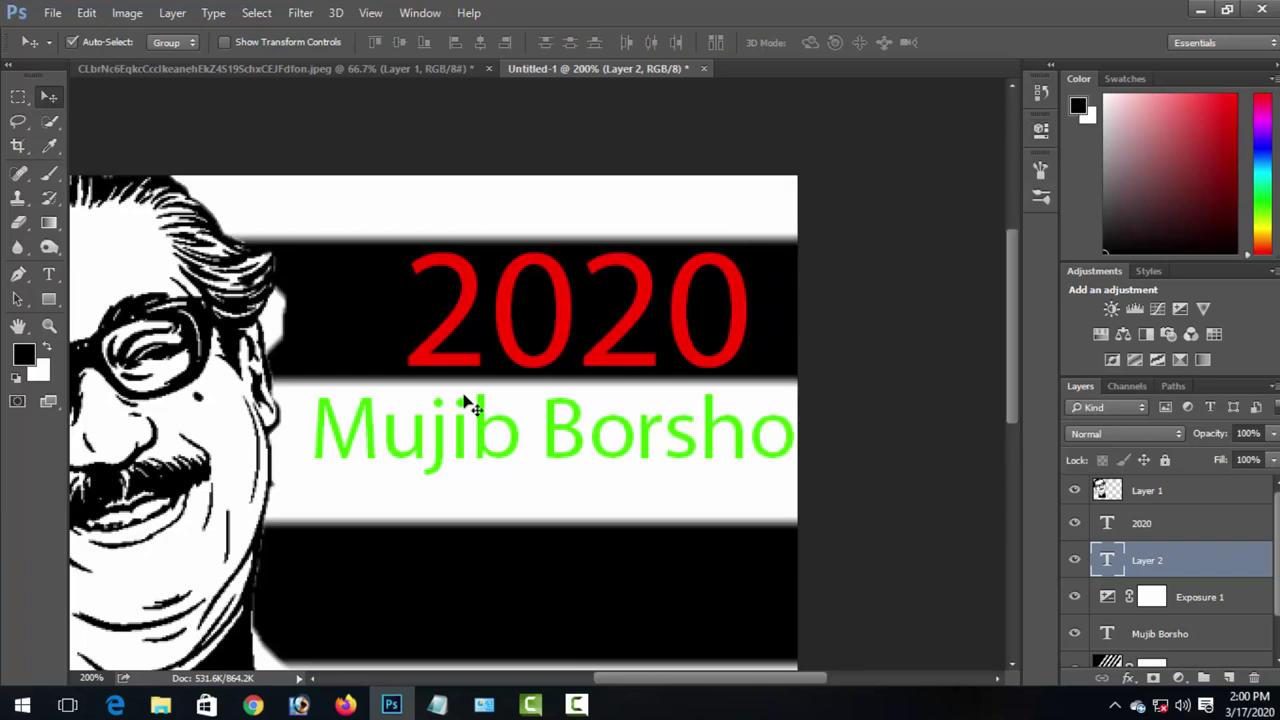
Step: Set the text color for new type to pure red (ff0000)
{"action": "left_click", "coordinate": [18, 325]}
{"action": "left_click_drag", "start_coordinate": [447, 386], "coordinate": [485, 231]}
{"action": "left_click", "coordinate": [50, 275]}
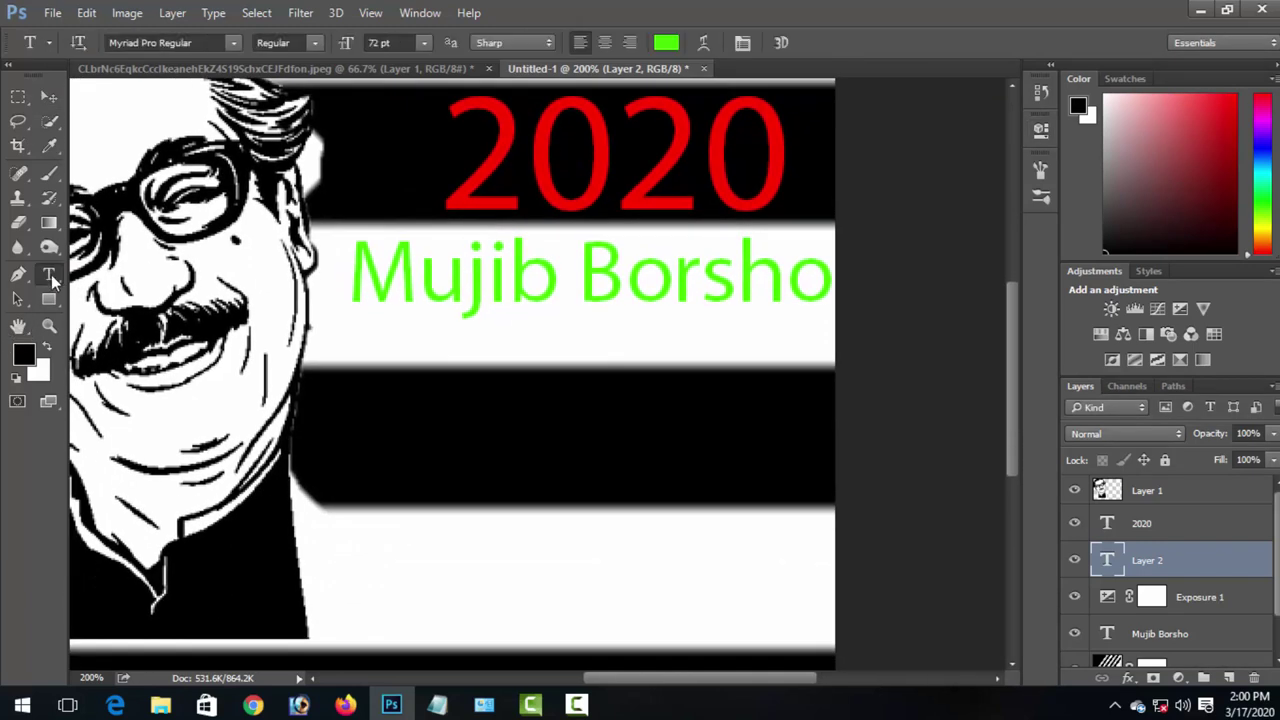
{"action": "left_click", "coordinate": [666, 42]}
{"action": "left_click_drag", "start_coordinate": [662, 174], "coordinate": [688, 160]}
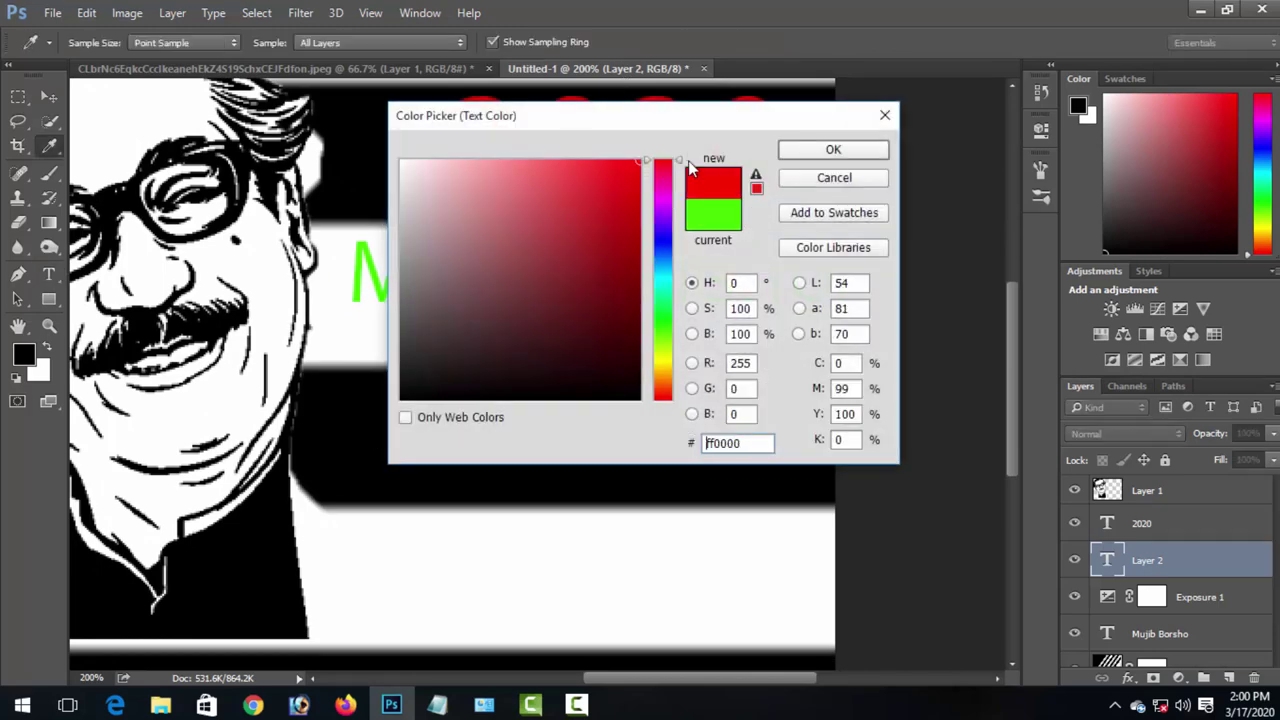
{"action": "left_click", "coordinate": [833, 150]}
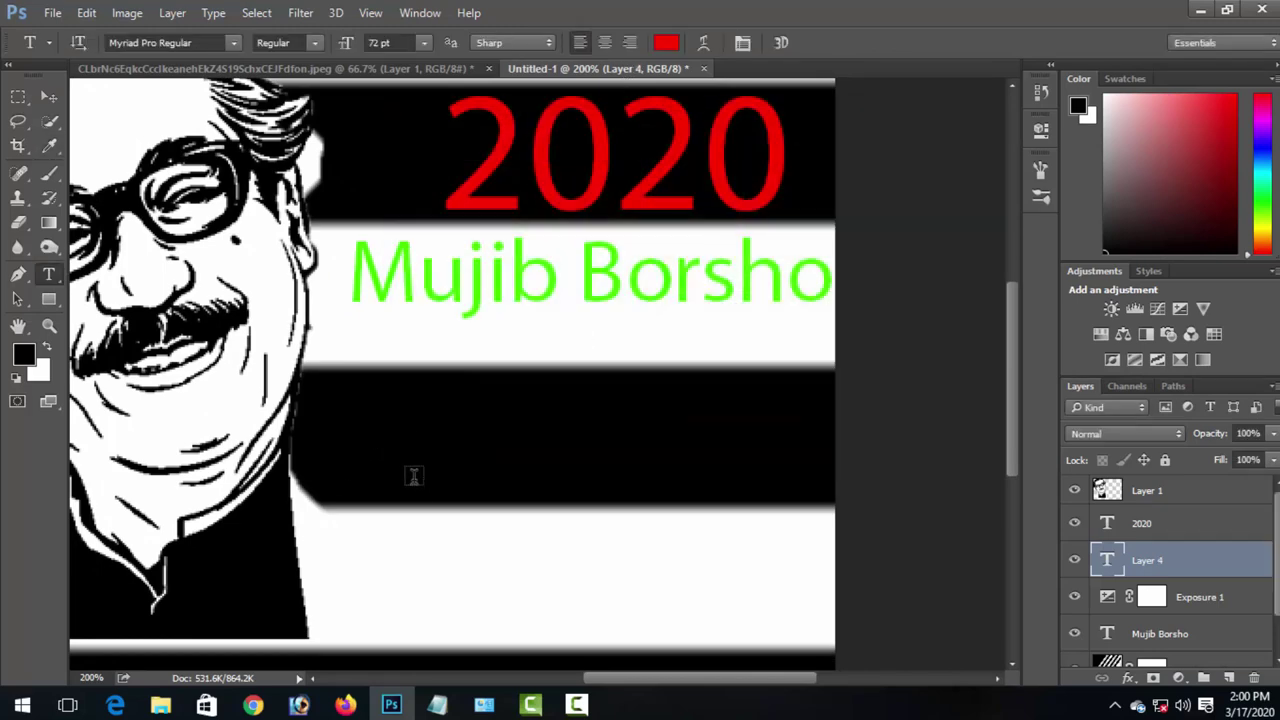
Step: Start a new text in the lower black stripe and insert "100 Years of Bangabandhu", copied from the Notepad document
{"action": "left_click", "coordinate": [407, 464]}
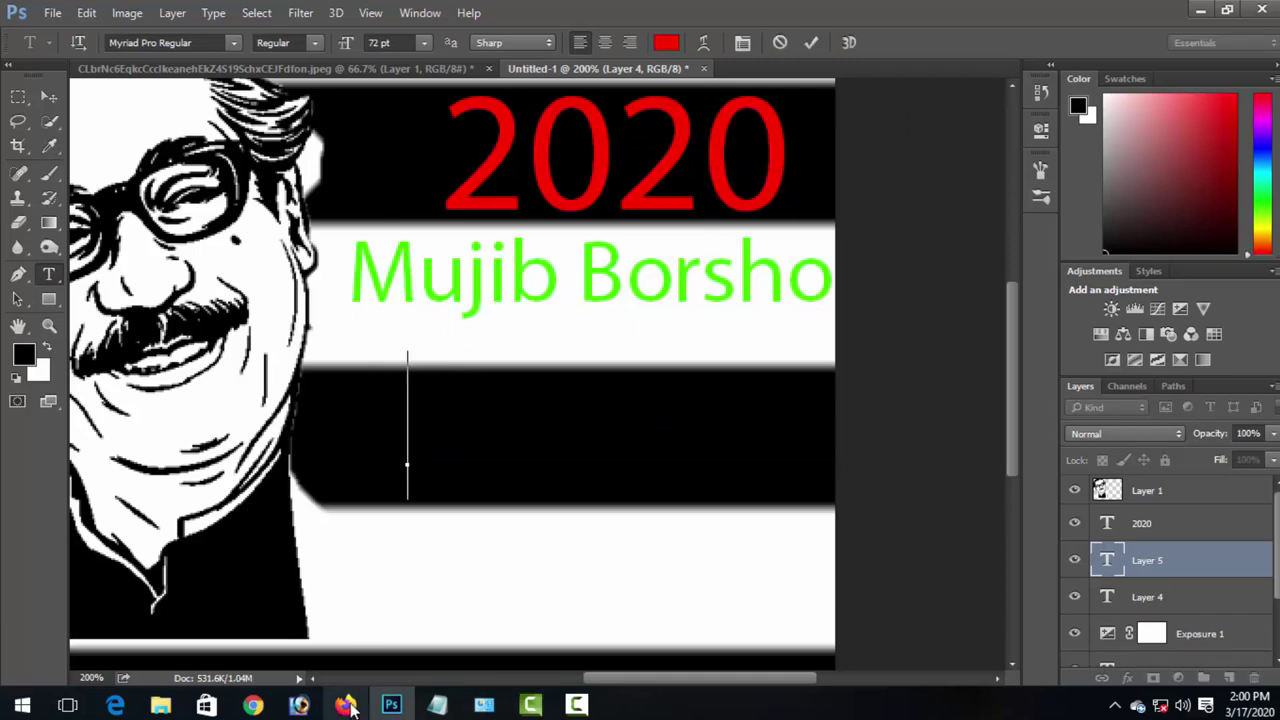
{"action": "left_click", "coordinate": [435, 705]}
{"action": "left_click_drag", "start_coordinate": [649, 170], "coordinate": [429, 166]}
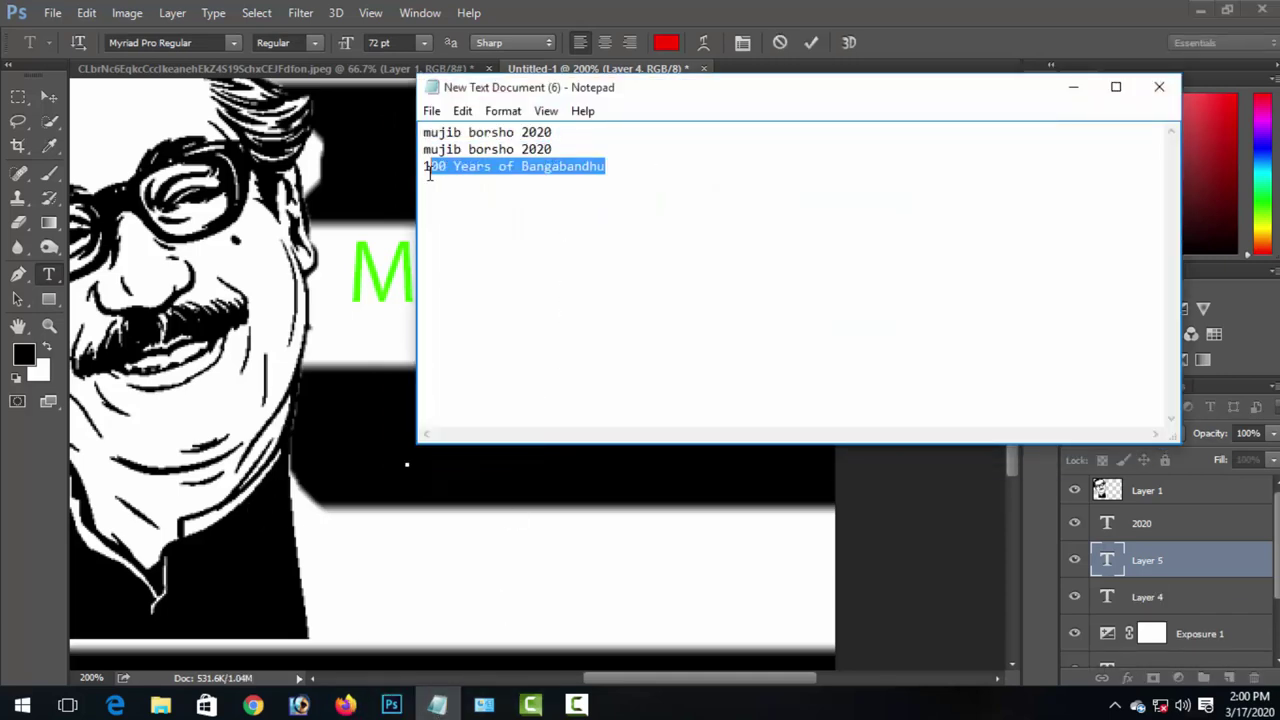
{"action": "left_click", "coordinate": [453, 168]}
{"action": "left_click_drag", "start_coordinate": [628, 168], "coordinate": [407, 183]}
{"action": "left_click", "coordinate": [1073, 86]}
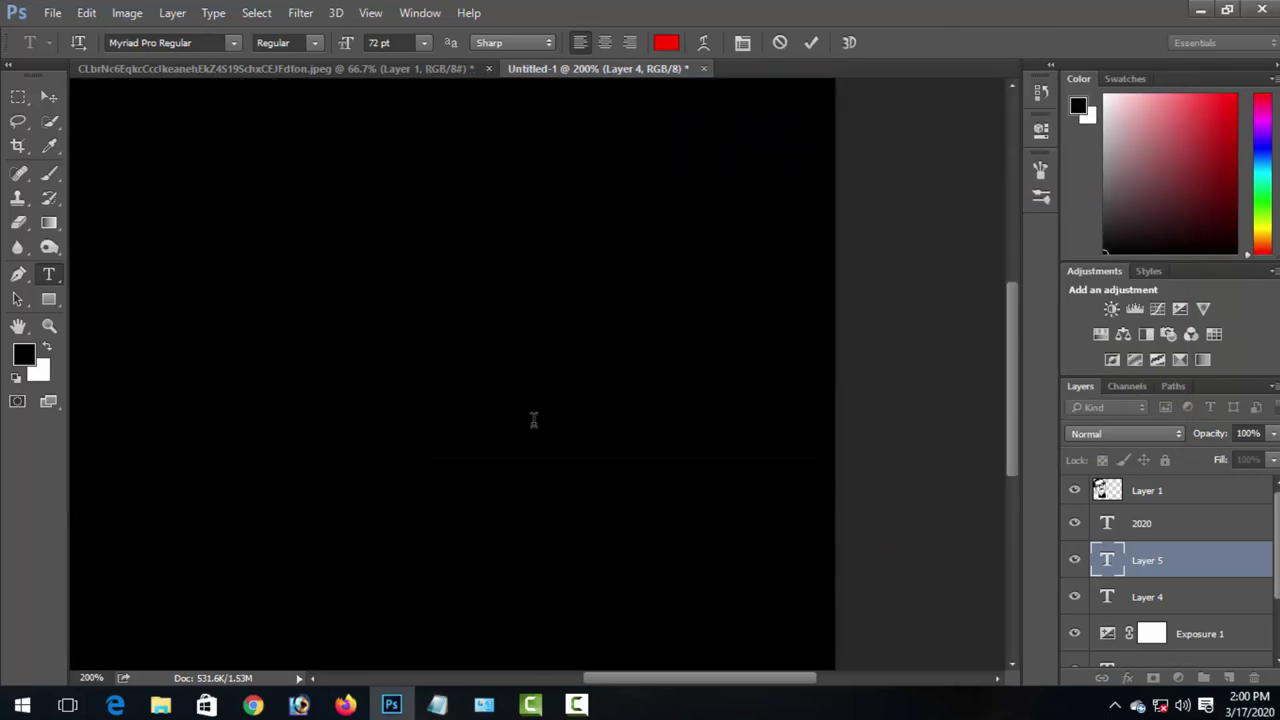
Step: Set the font size of the whole "100 Years of Bangabandhu" text to 60 pt
{"action": "key", "text": "ctrl+a"}
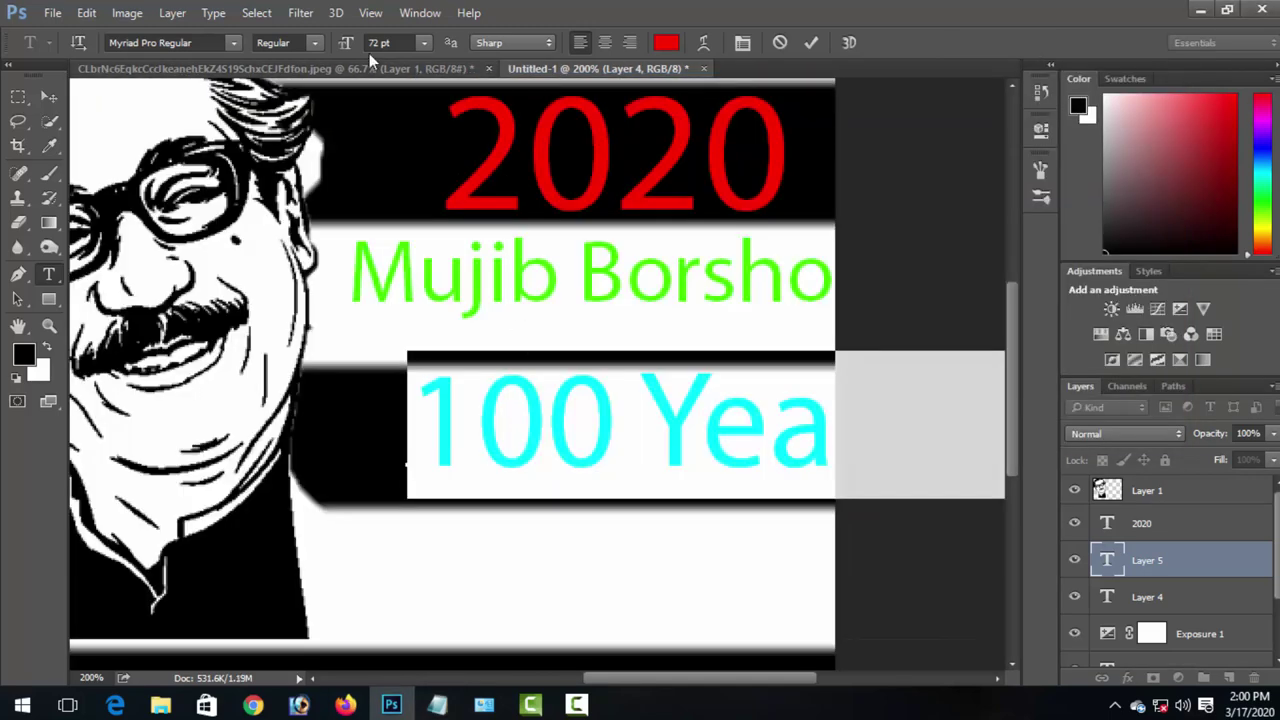
{"action": "left_click", "coordinate": [424, 42]}
{"action": "left_click", "coordinate": [419, 344]}
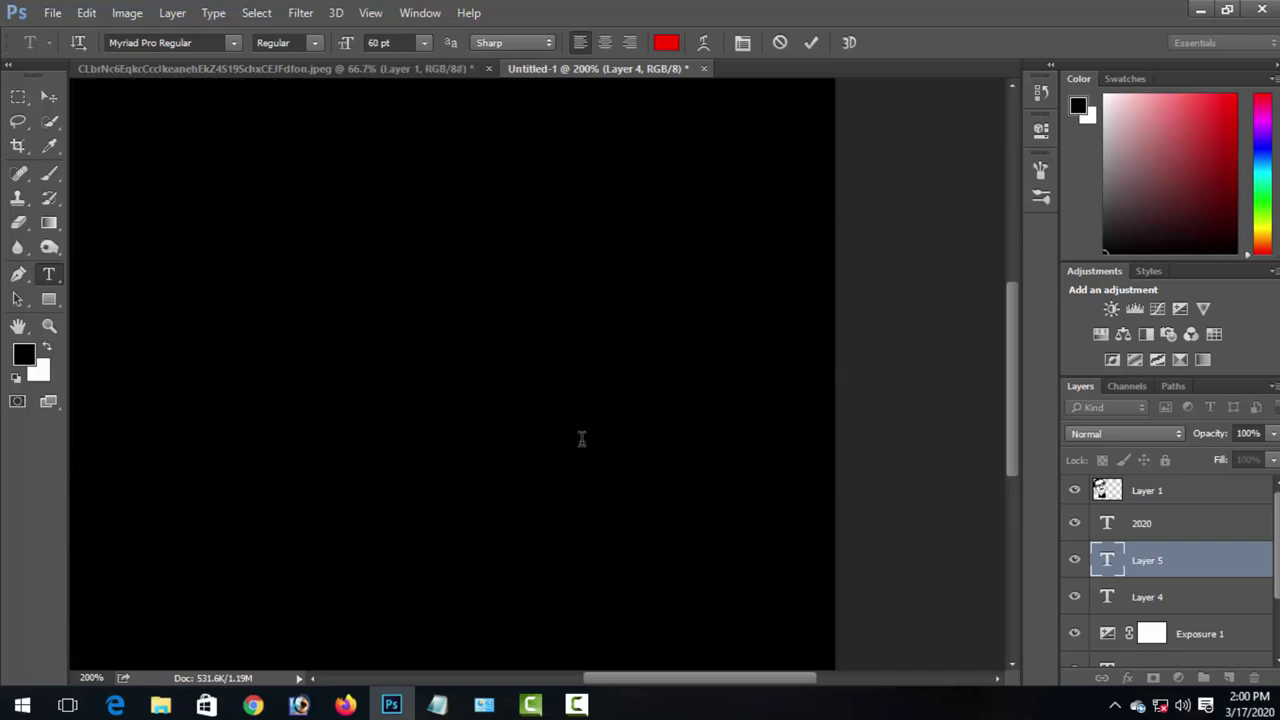
{"action": "left_click", "coordinate": [599, 438]}
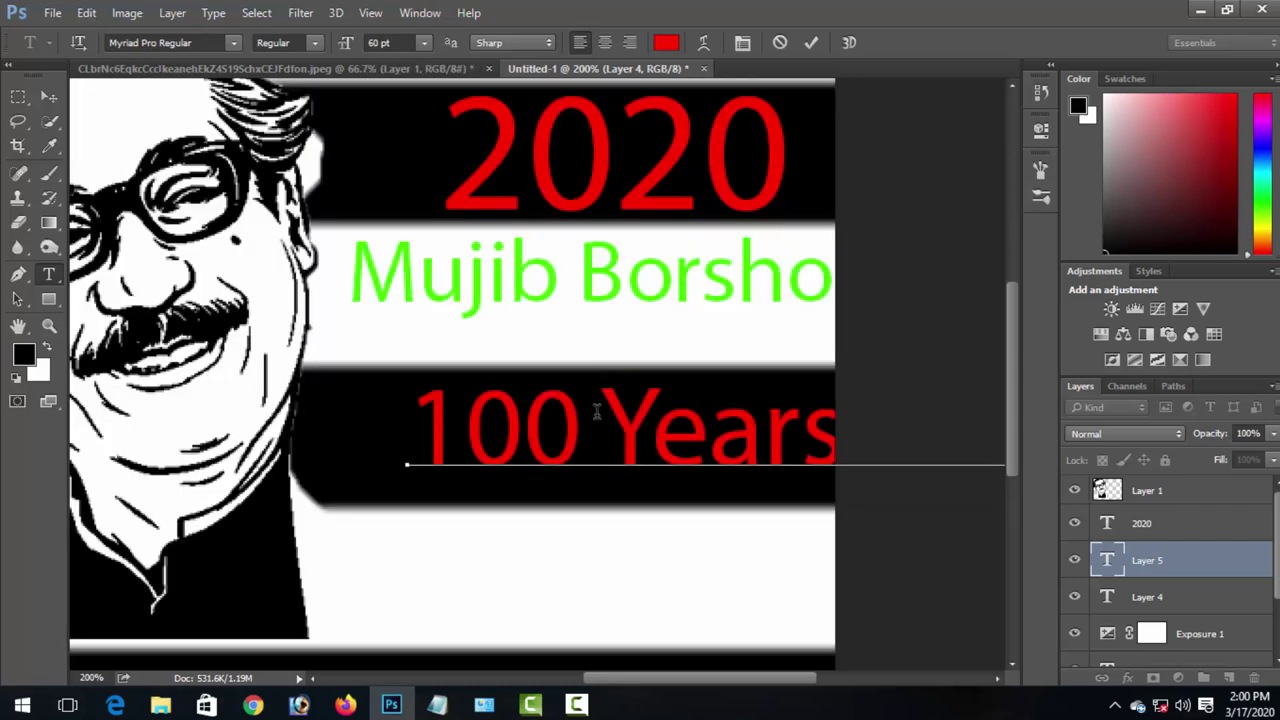
Step: Scale the "100 Years of Bangabandhu" text proportionally to about 32% so it fits within the poster's width
{"action": "key", "text": "ctrl+minus"}
{"action": "key", "text": "ctrl+minus"}
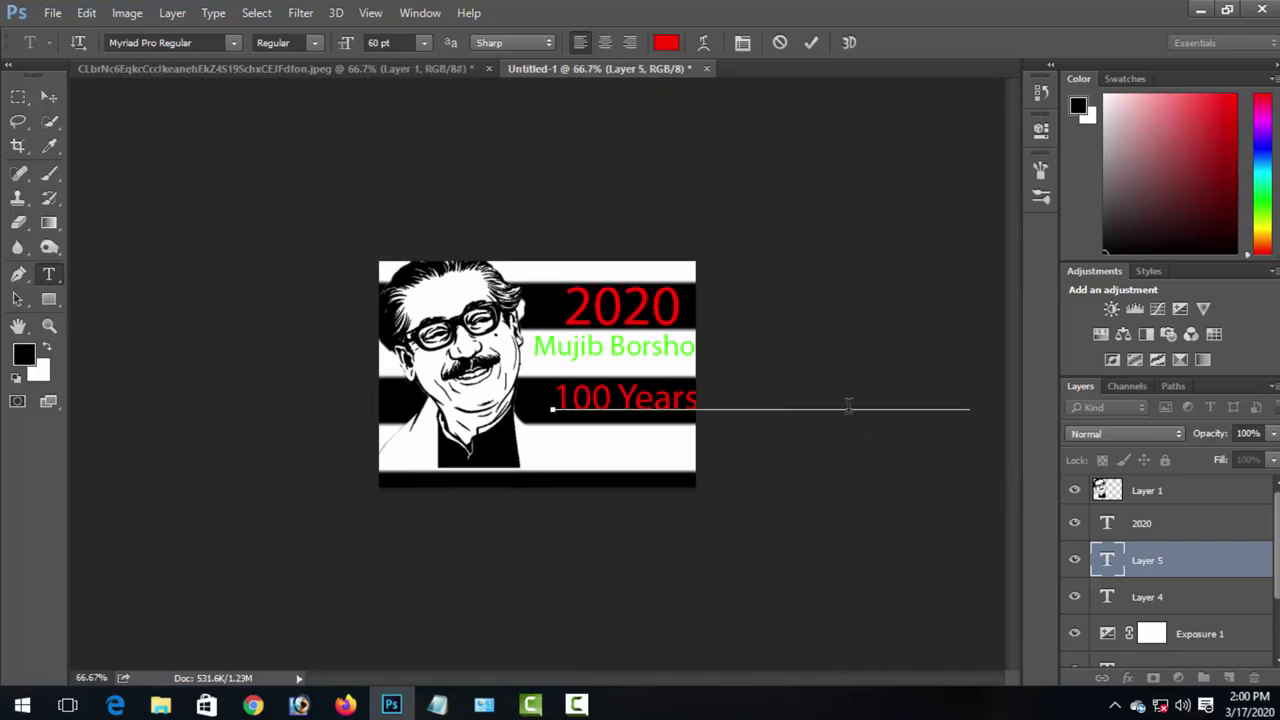
{"action": "left_click", "coordinate": [49, 97]}
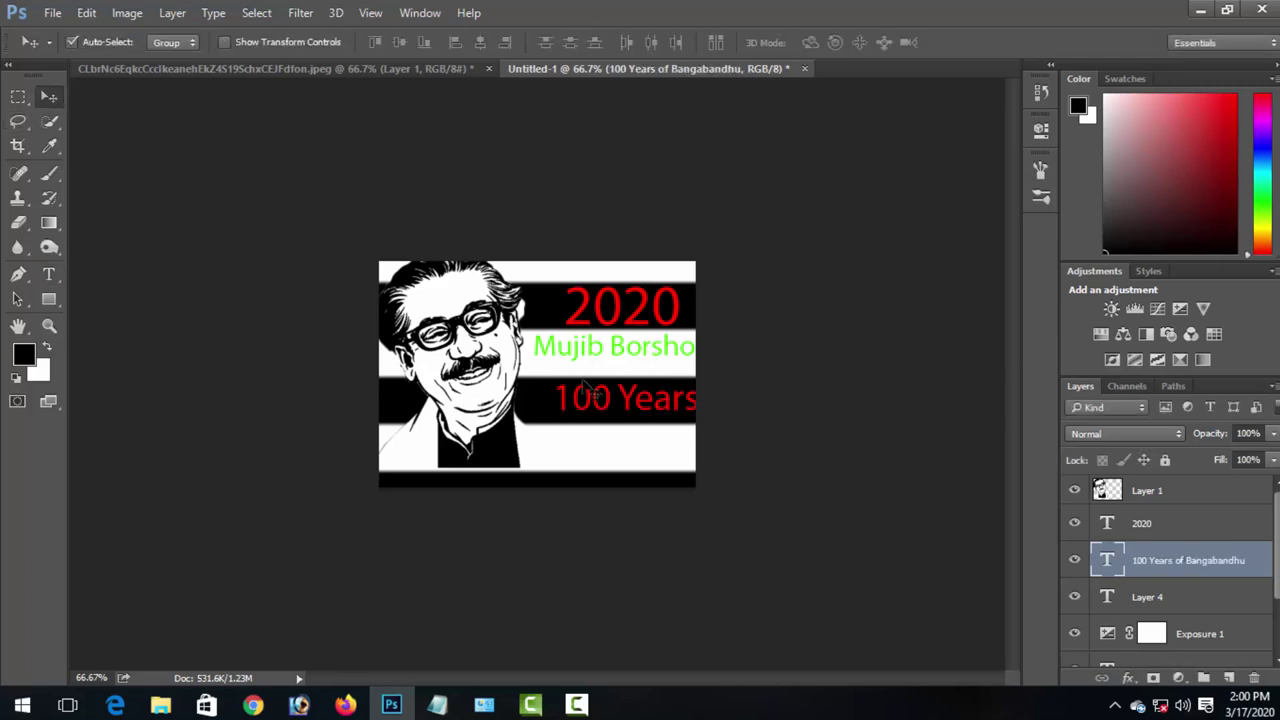
{"action": "key", "text": "ctrl+t"}
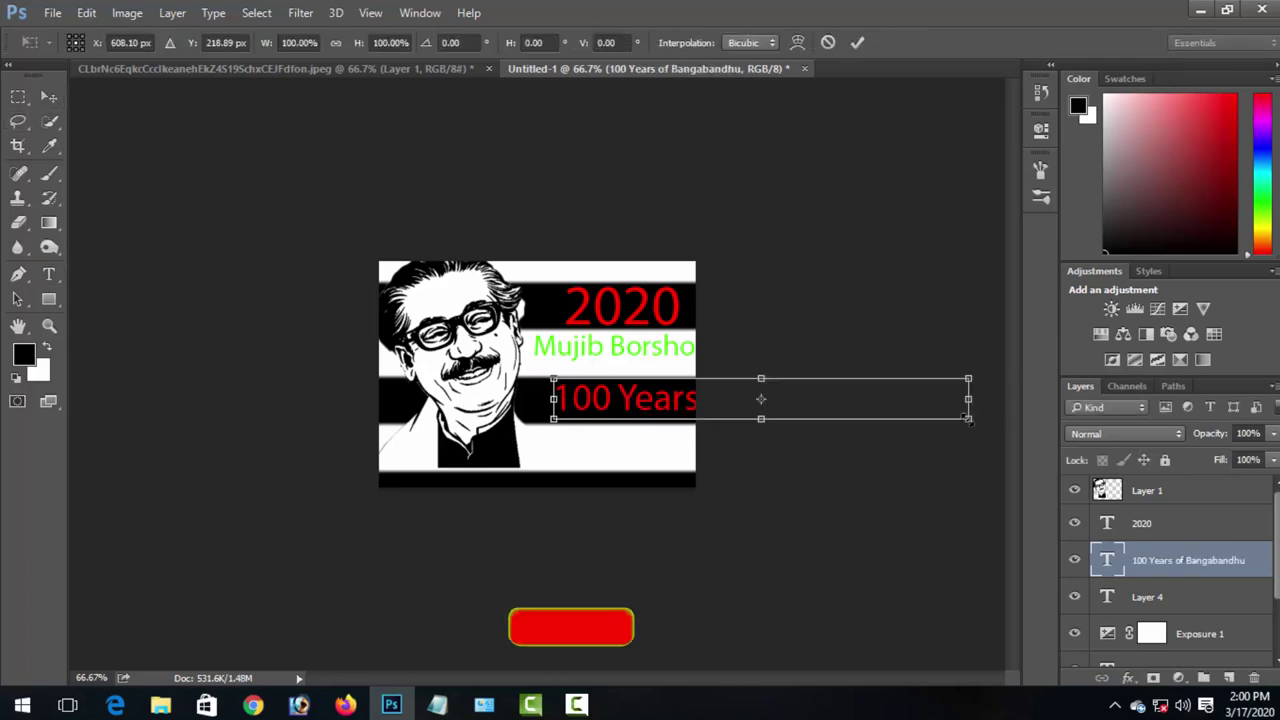
{"action": "left_click_drag", "start_coordinate": [966, 428], "coordinate": [681, 426]}
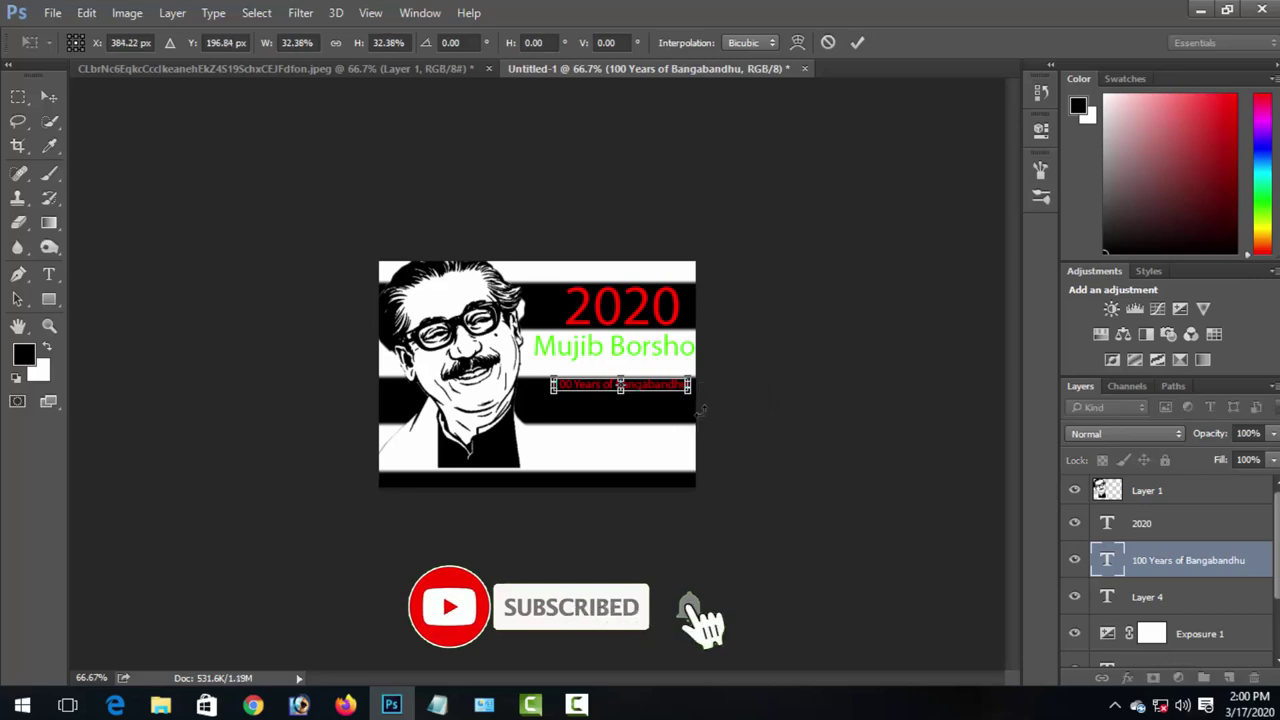
{"action": "key", "text": "Return"}
Step: Try to break the "100 Years of Bangabandhu" text after "100" and center its lines
{"action": "key", "text": "ctrl+plus"}
{"action": "scroll", "coordinate": [677, 398], "scroll_direction": "up", "scroll_amount": 3}
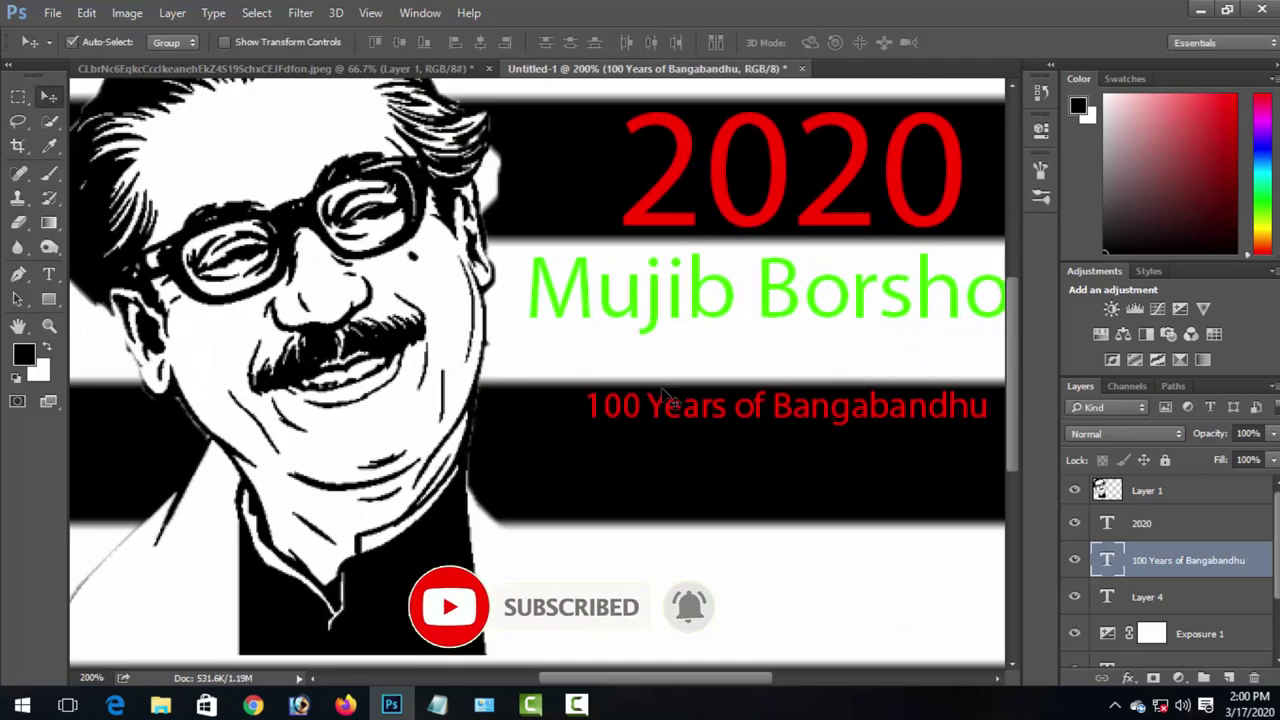
{"action": "scroll", "coordinate": [680, 390], "scroll_direction": "down", "scroll_amount": 3}
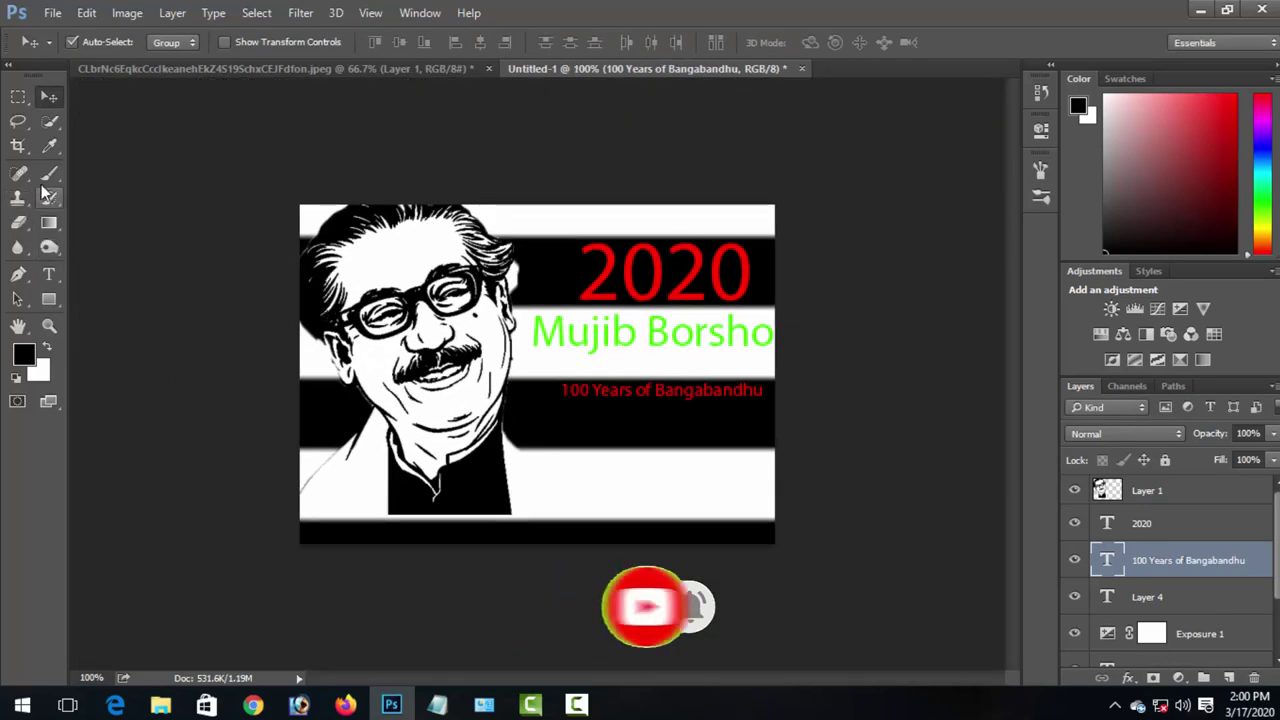
{"action": "left_click", "coordinate": [50, 277]}
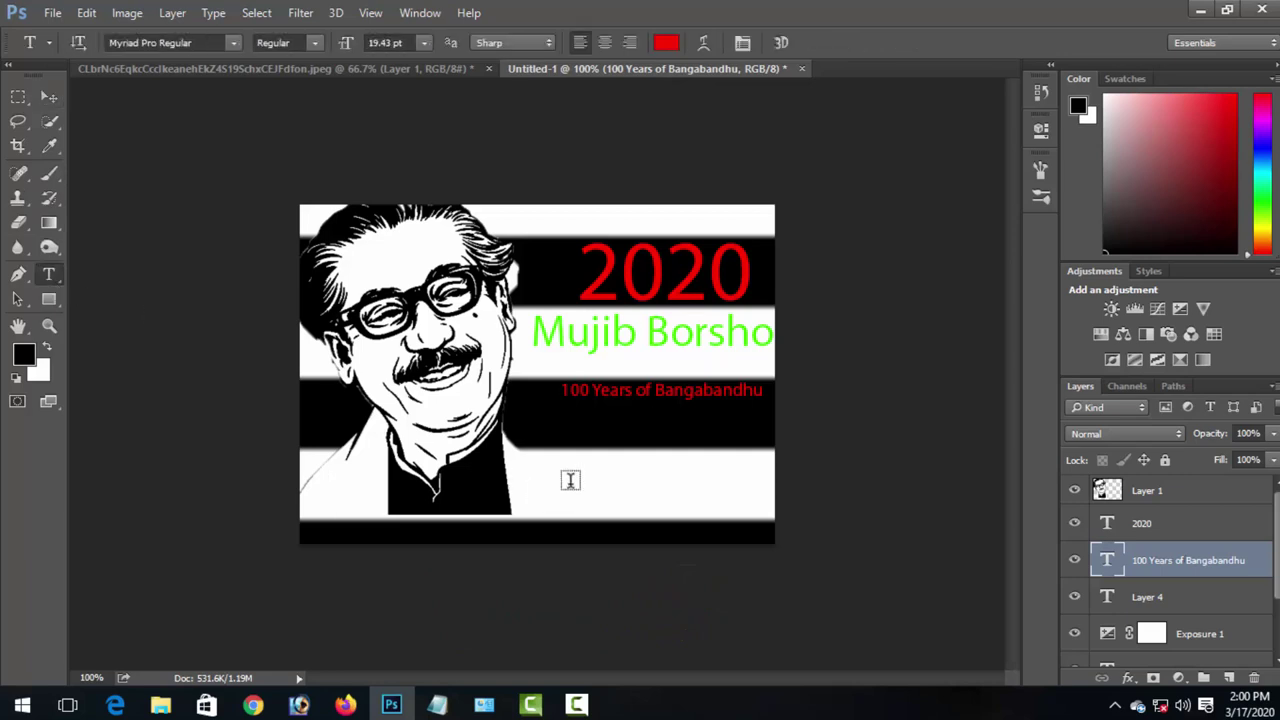
{"action": "left_click", "coordinate": [593, 393]}
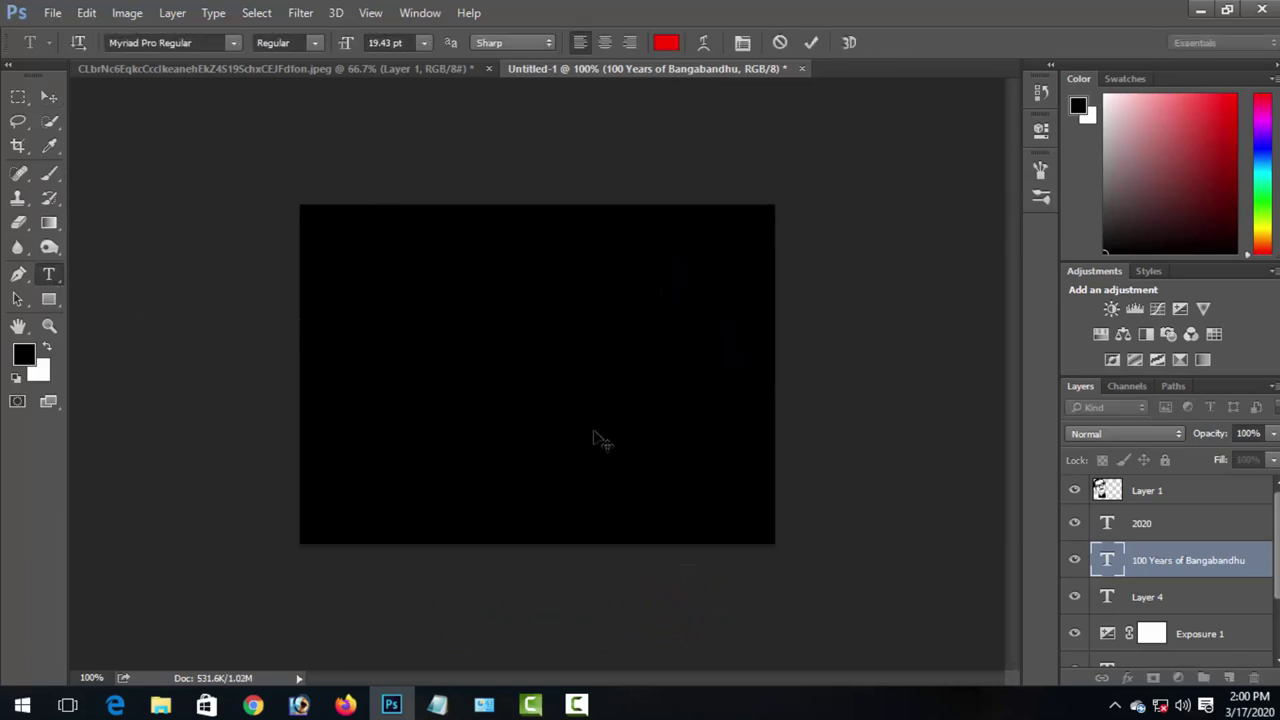
{"action": "key", "text": "Return"}
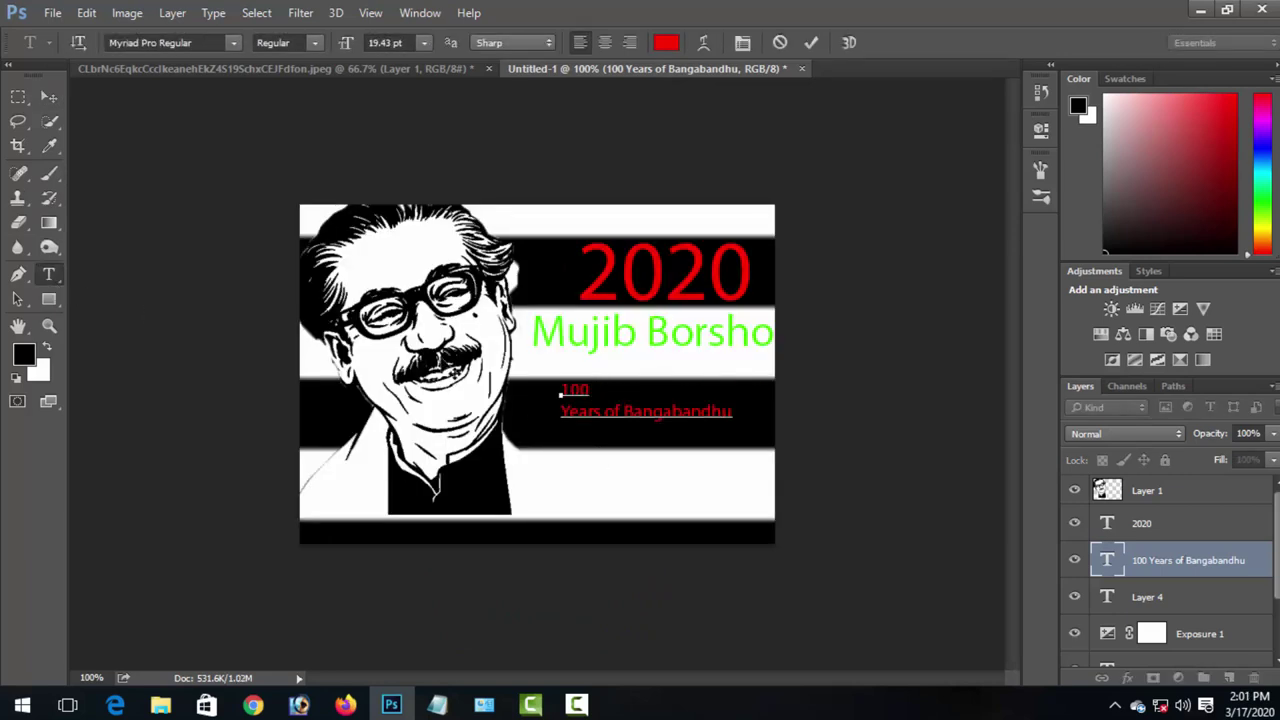
{"action": "left_click", "coordinate": [605, 42]}
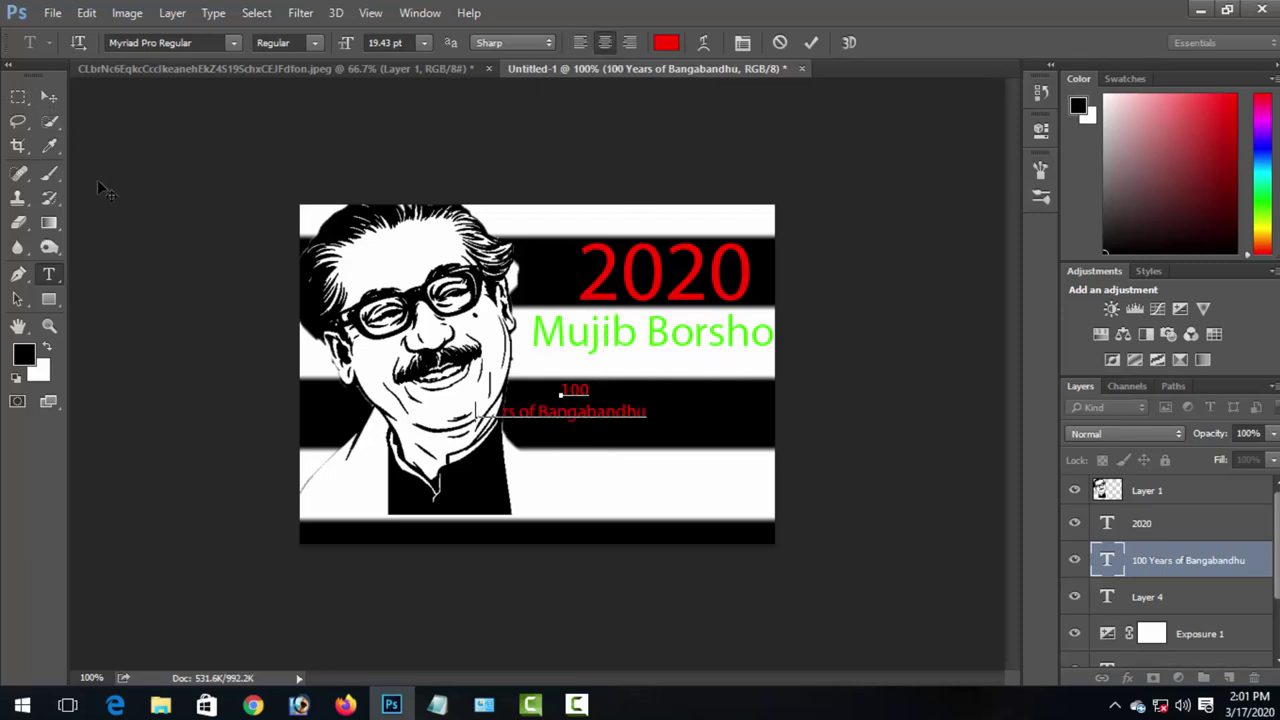
{"action": "left_click", "coordinate": [18, 326]}
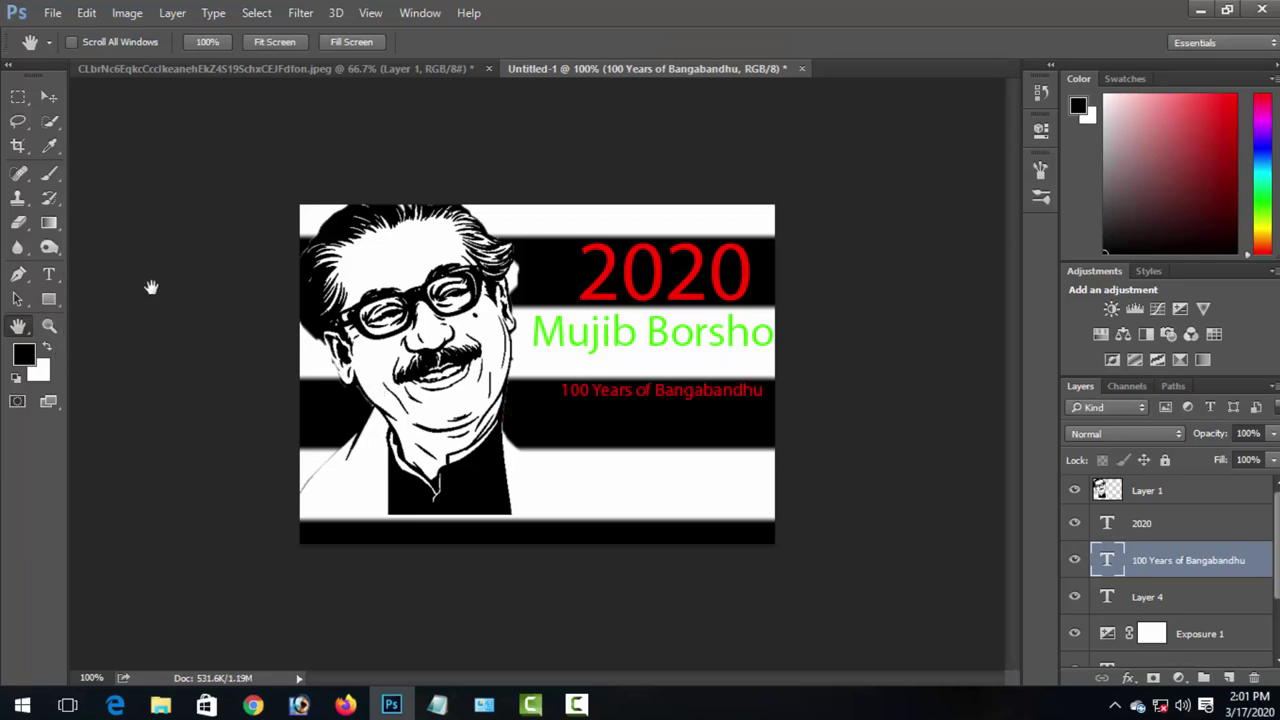
Step: Break the "100 Years of Bangabandhu" text into two lines after "Years" and center-align it
{"action": "left_click", "coordinate": [48, 278]}
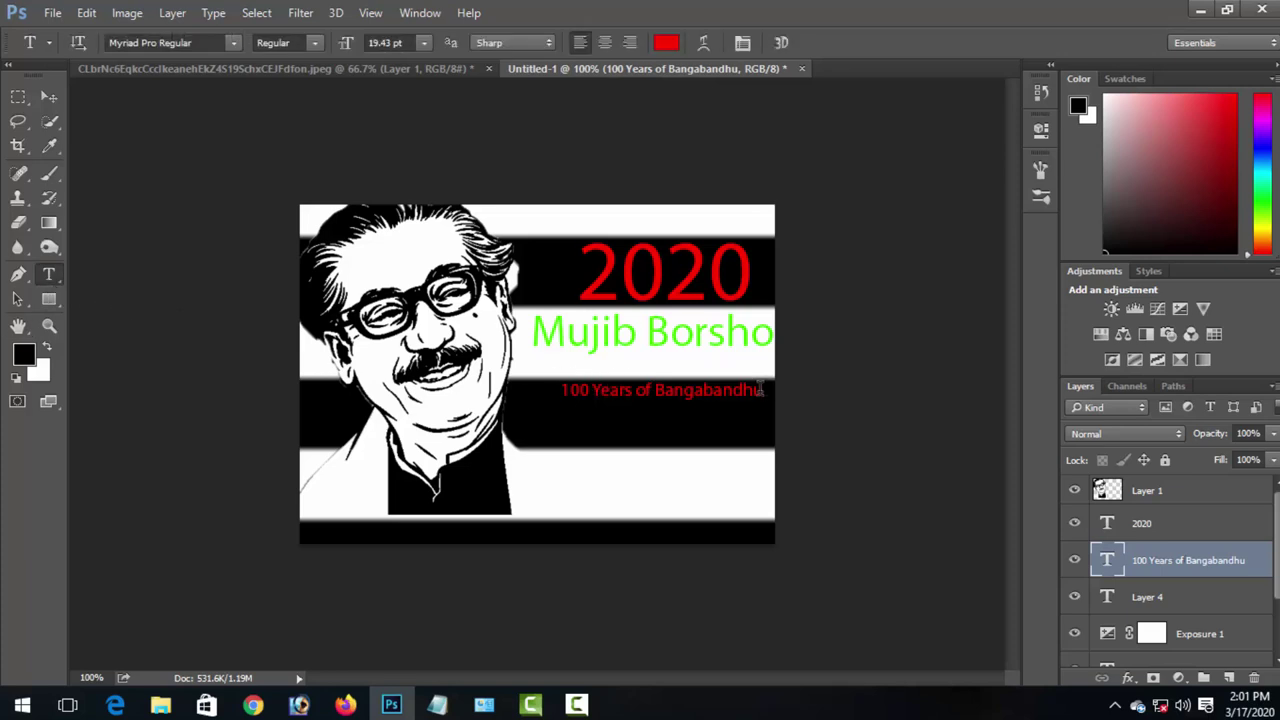
{"action": "left_click", "coordinate": [632, 396]}
{"action": "key", "text": "Return"}
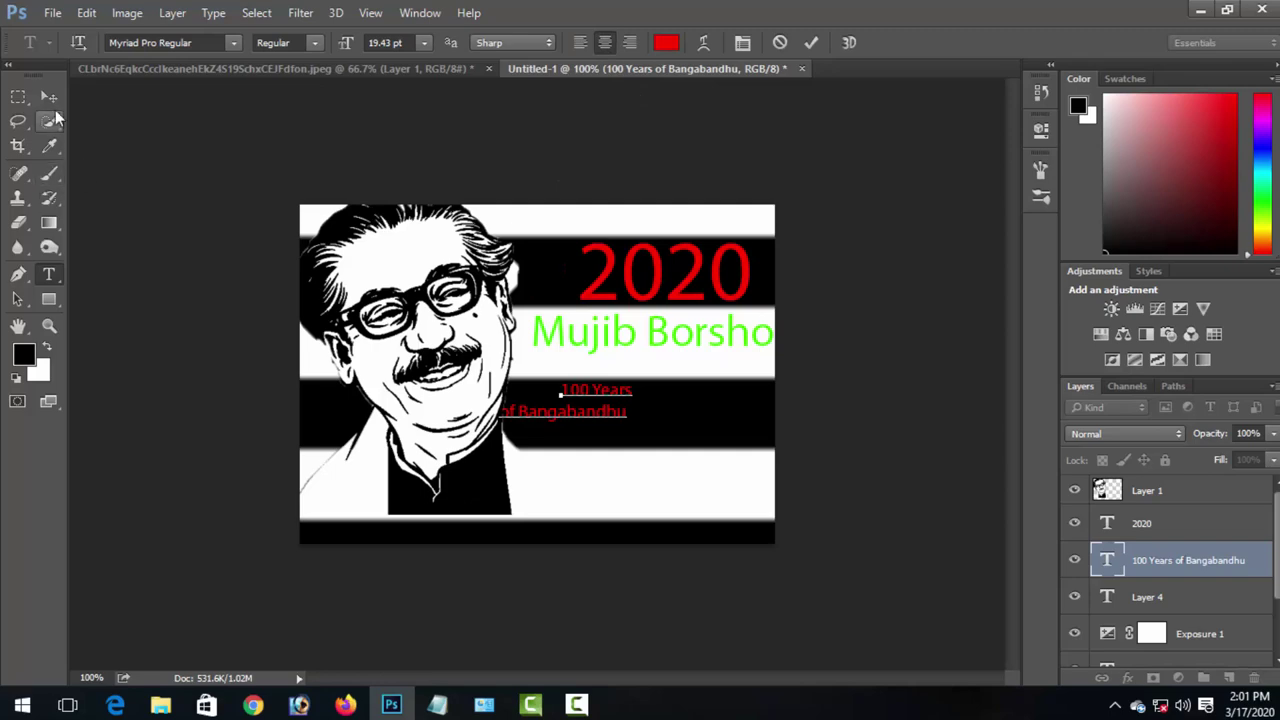
{"action": "left_click", "coordinate": [48, 328]}
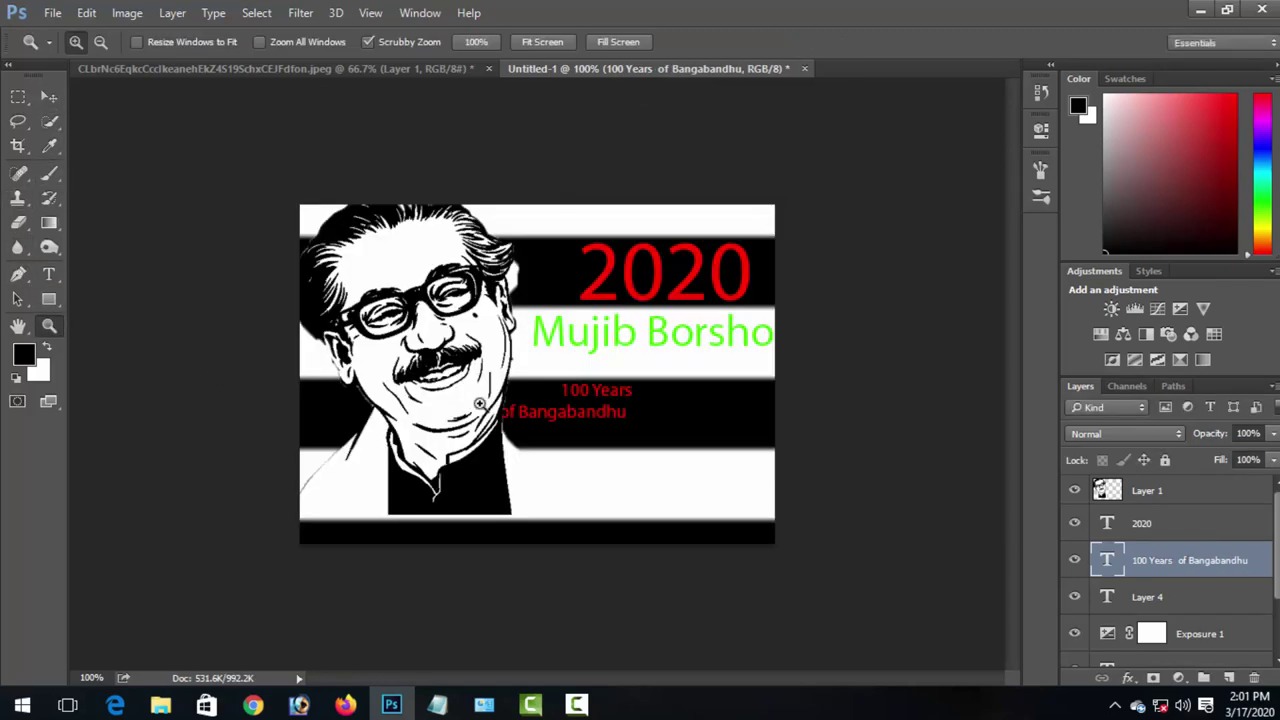
Step: Move the two-line "100 Years of Bangabandhu" text right, clear of the portrait and inside the black stripe
{"action": "left_click_drag", "start_coordinate": [357, 345], "coordinate": [357, 345]}
{"action": "left_click", "coordinate": [265, 374], "text": "alt"}
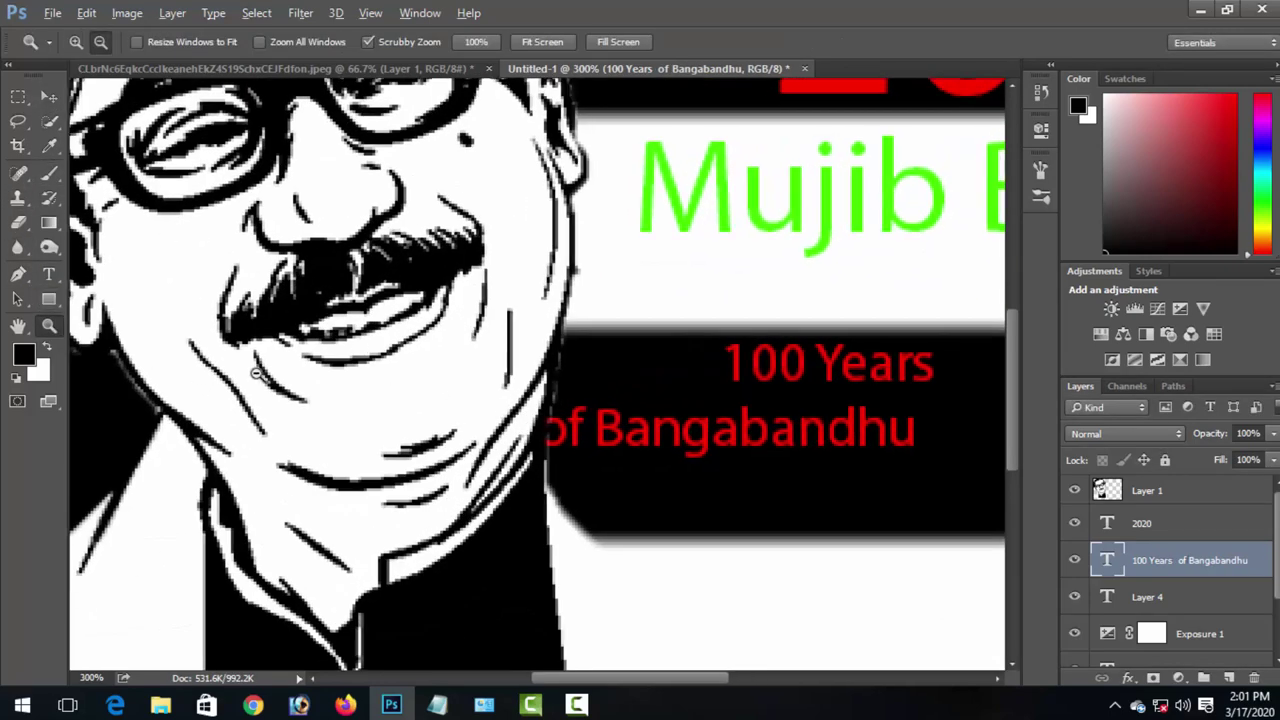
{"action": "left_click", "coordinate": [49, 96]}
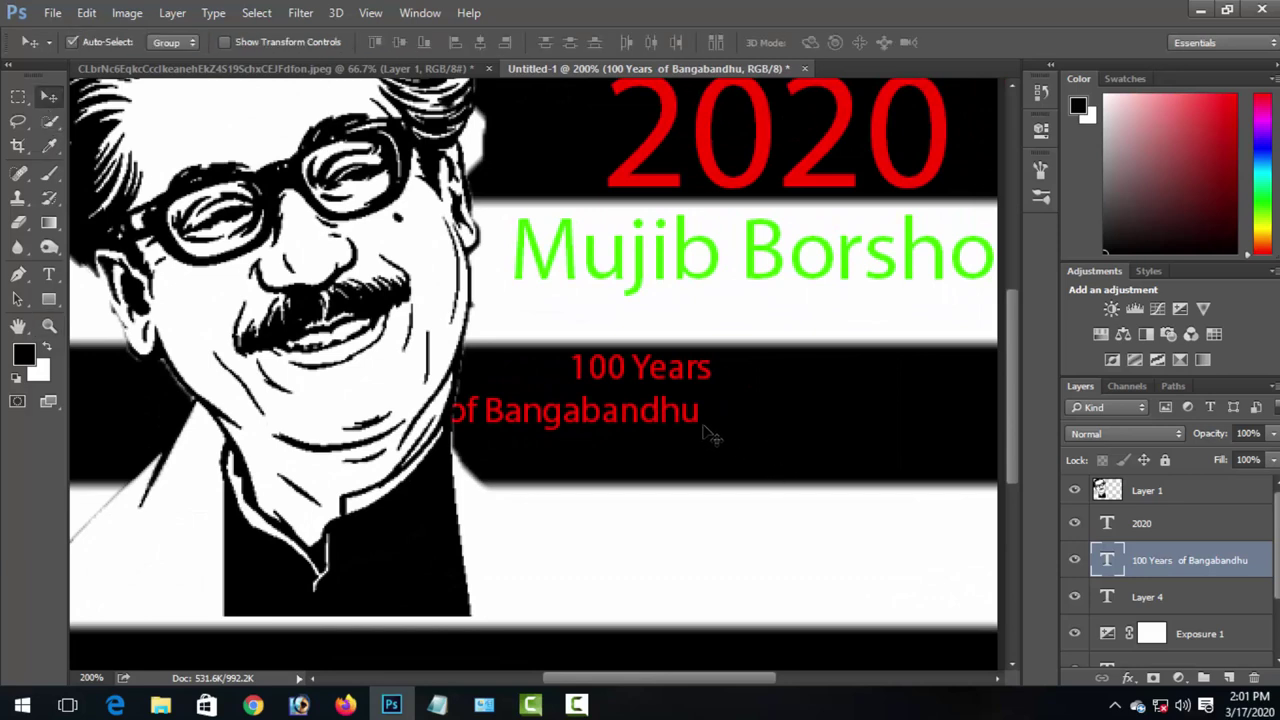
{"action": "left_click_drag", "start_coordinate": [705, 428], "coordinate": [860, 440]}
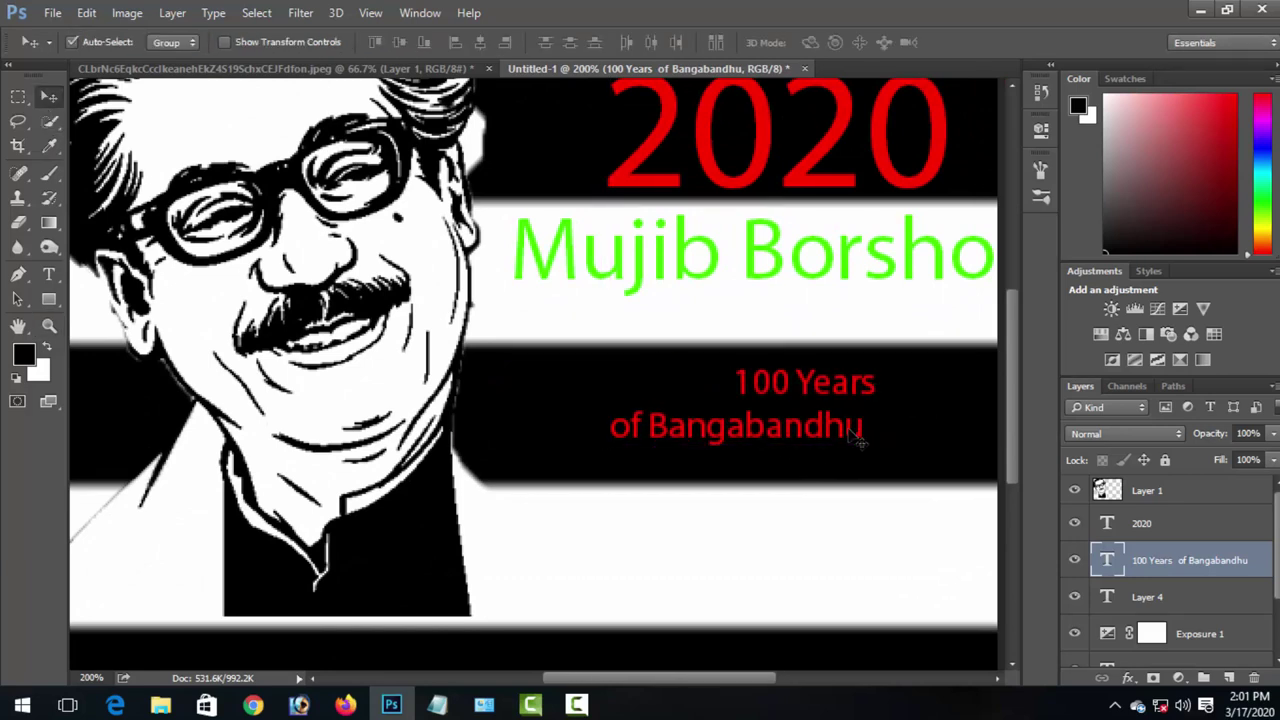
Step: Scale the two-line "100 Years of Bangabandhu" text proportionally to about 178%, filling the width beside the portrait
{"action": "left_click", "coordinate": [48, 274]}
{"action": "left_click", "coordinate": [738, 388]}
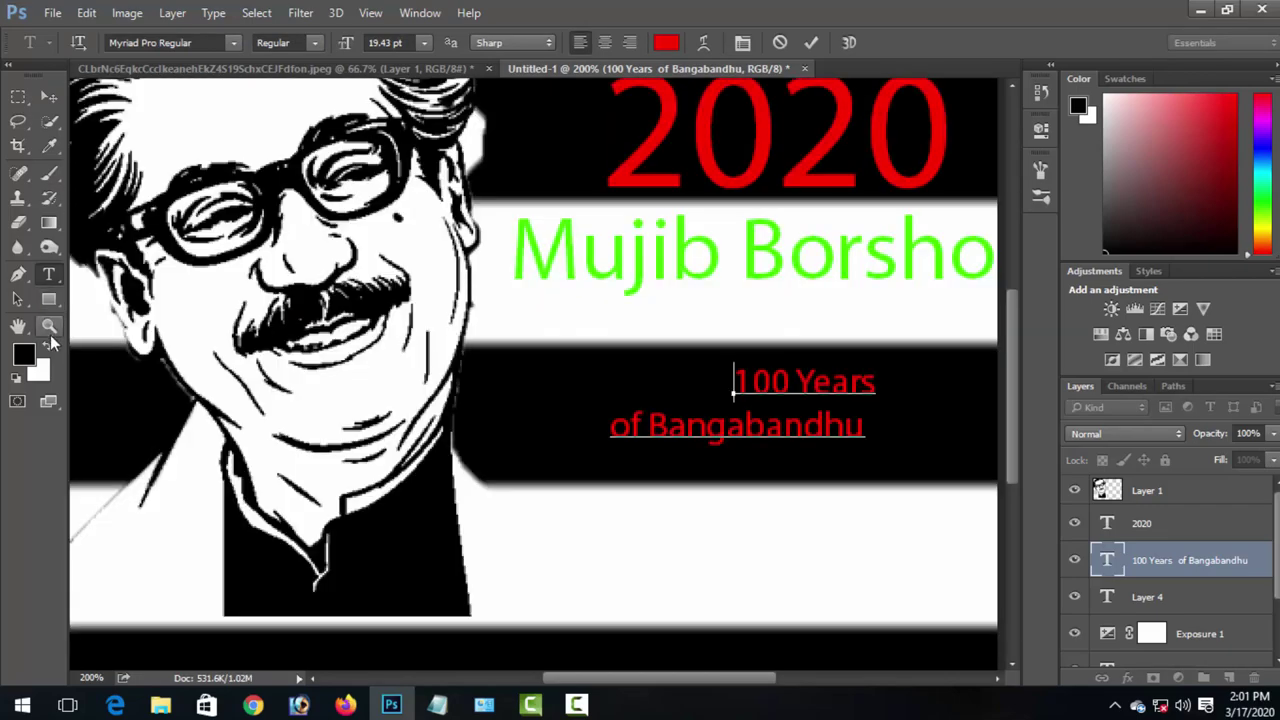
{"action": "left_click", "coordinate": [49, 325]}
{"action": "left_click", "coordinate": [529, 400], "text": "alt"}
{"action": "left_click", "coordinate": [49, 97]}
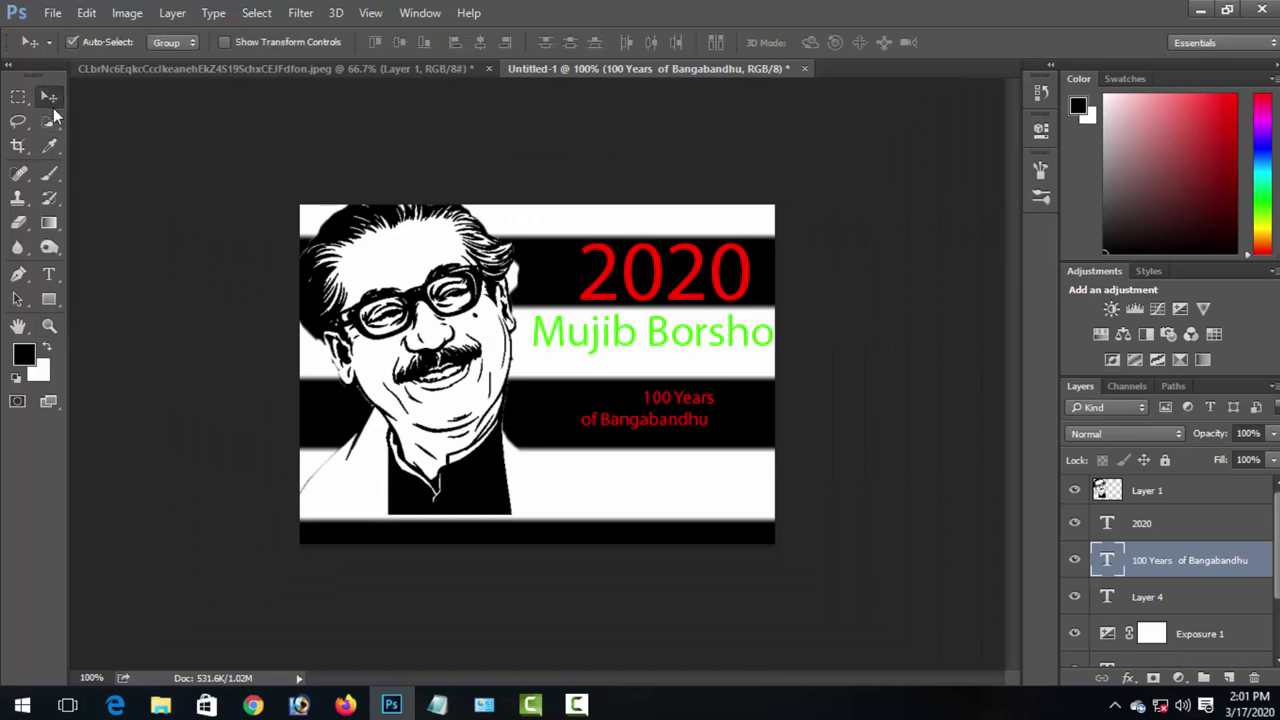
{"action": "key", "text": "ctrl+t"}
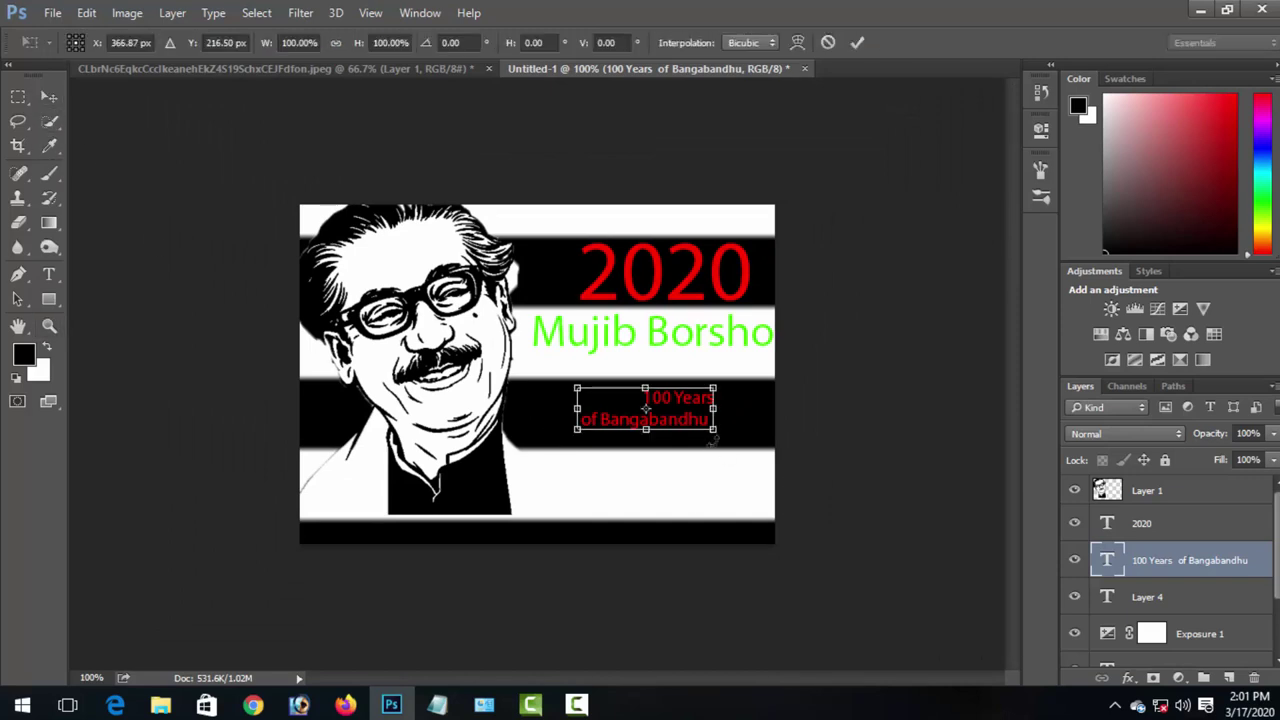
{"action": "left_click_drag", "start_coordinate": [713, 431], "coordinate": [752, 440]}
{"action": "left_click_drag", "start_coordinate": [577, 441], "coordinate": [528, 456]}
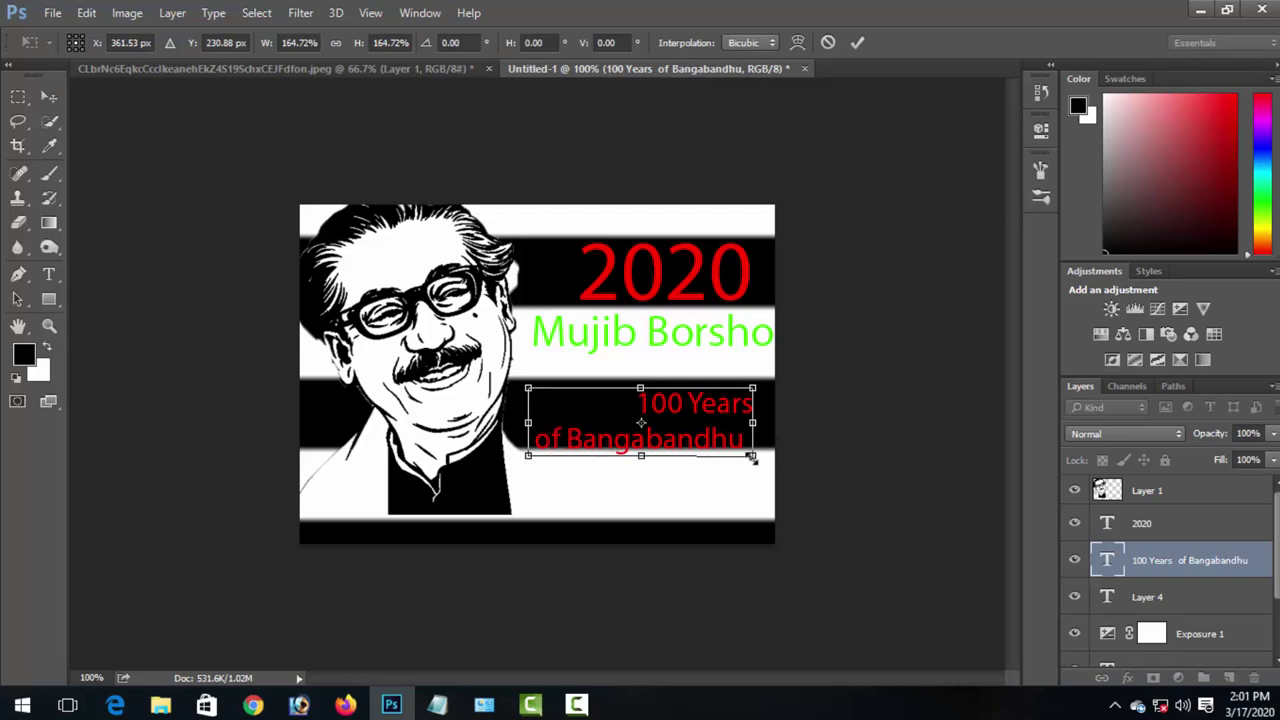
{"action": "left_click_drag", "start_coordinate": [752, 457], "coordinate": [766, 460]}
{"action": "left_click_drag", "start_coordinate": [530, 461], "coordinate": [525, 463]}
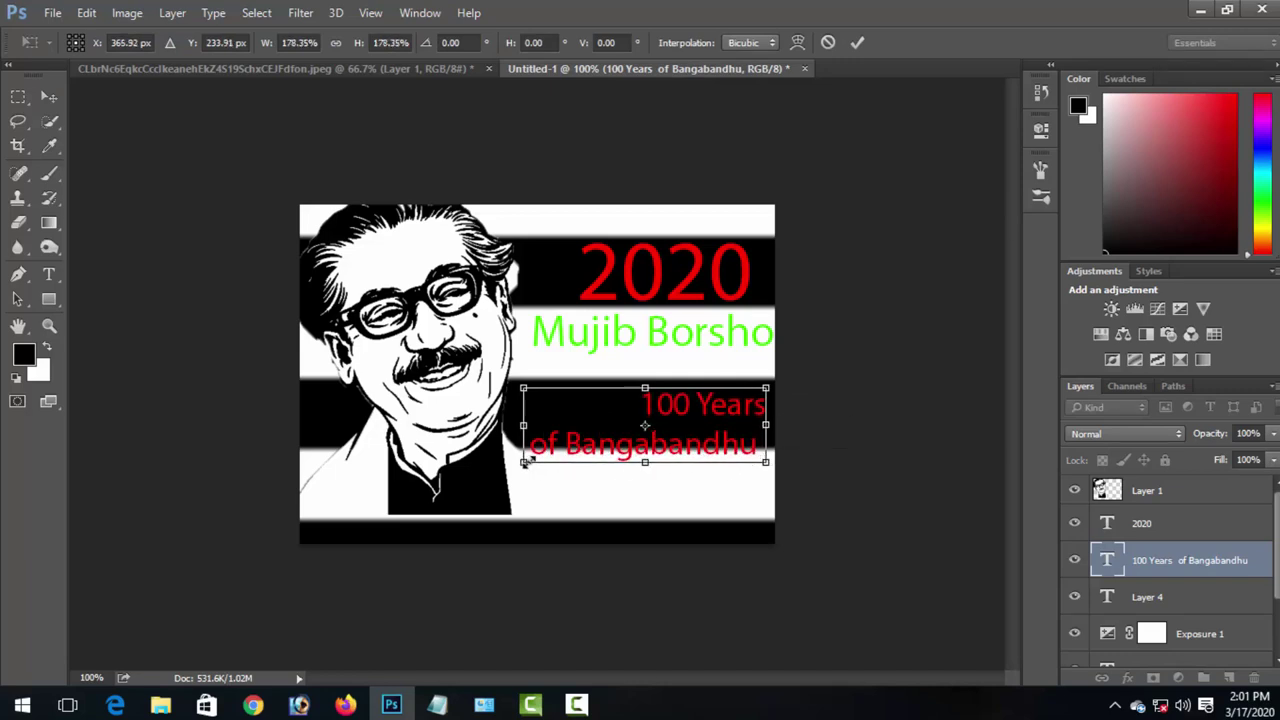
{"action": "key", "text": "Return"}
Step: Nudge the enlarged "100 Years of Bangabandhu" text up and slightly right so it sits within the lower black stripe
{"action": "key", "text": "Up"}
{"action": "key", "text": "Up"}
{"action": "key", "text": "Up"}
{"action": "key", "text": "Up"}
{"action": "key", "text": "Up"}
{"action": "key", "text": "Up"}
{"action": "key", "text": "Up"}
{"action": "key", "text": "Up"}
{"action": "key", "text": "Up"}
{"action": "key", "text": "Up"}
{"action": "key", "text": "Up"}
{"action": "key", "text": "Up"}
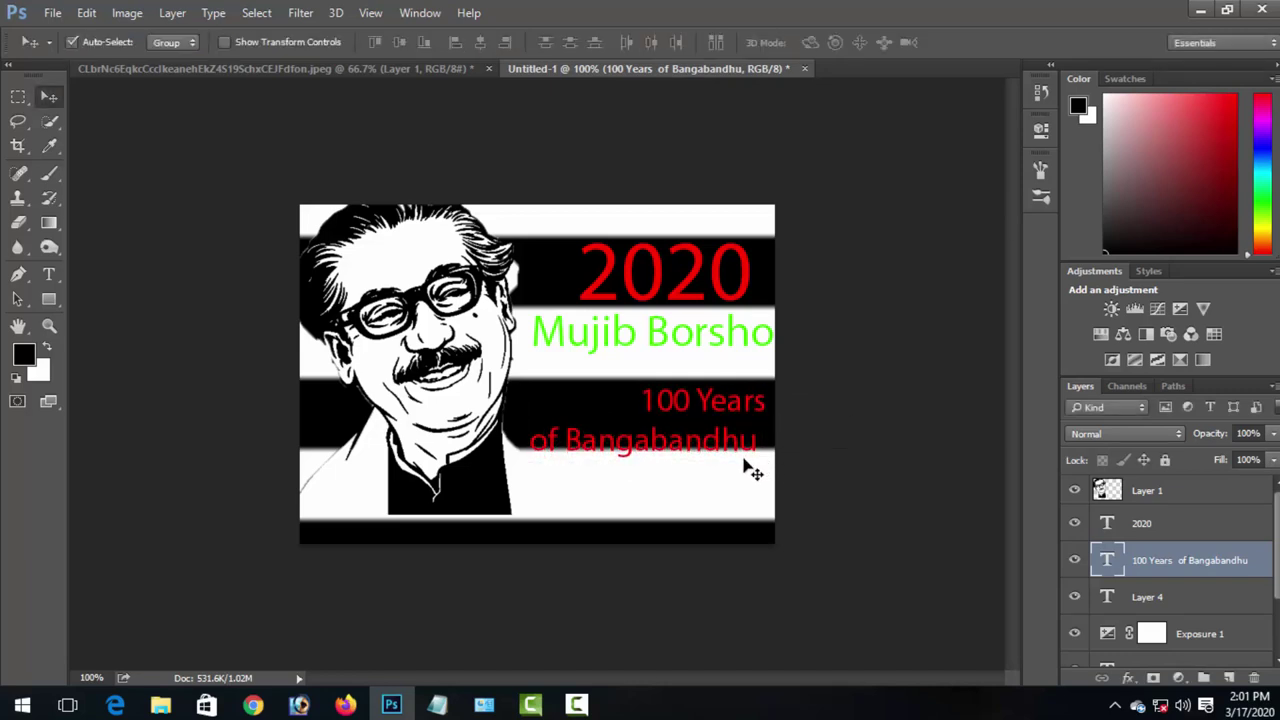
{"action": "key", "text": "Up"}
{"action": "key", "text": "Up"}
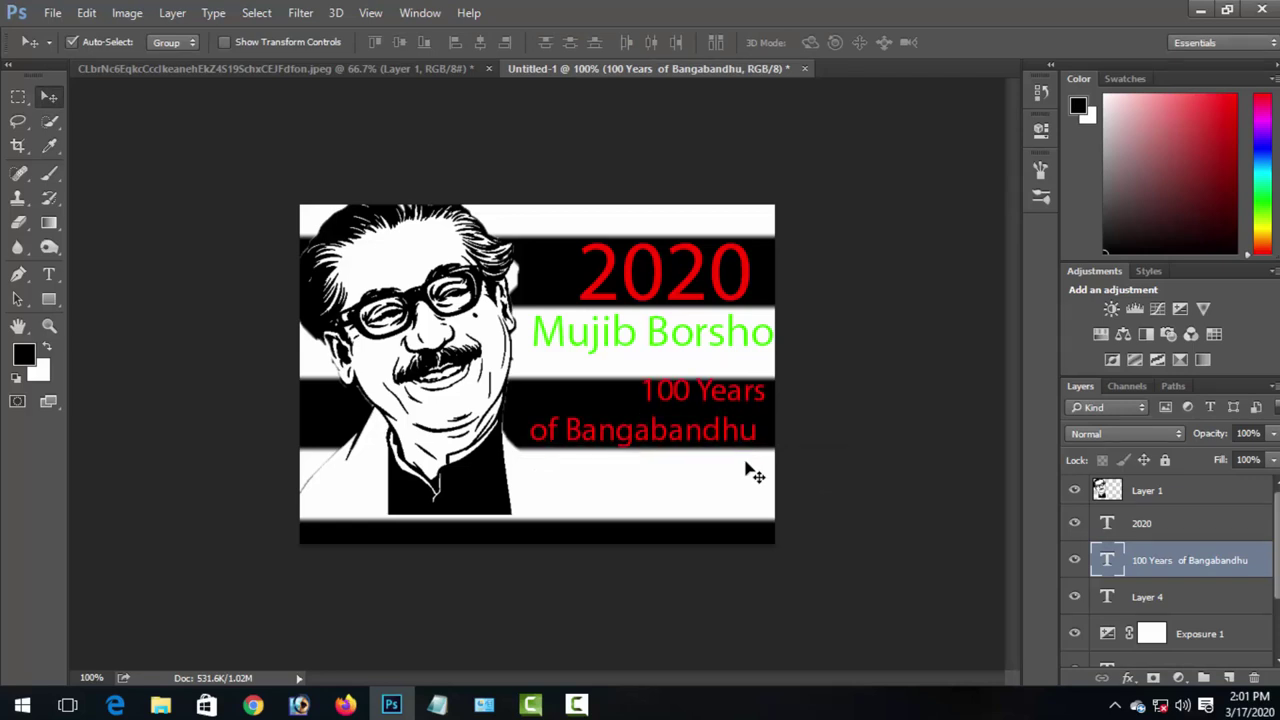
{"action": "key", "text": "Right"}
{"action": "key", "text": "Right"}
{"action": "key", "text": "Right"}
{"action": "key", "text": "Right"}
{"action": "key", "text": "Right"}
{"action": "key", "text": "Down"}
{"action": "key", "text": "Down"}
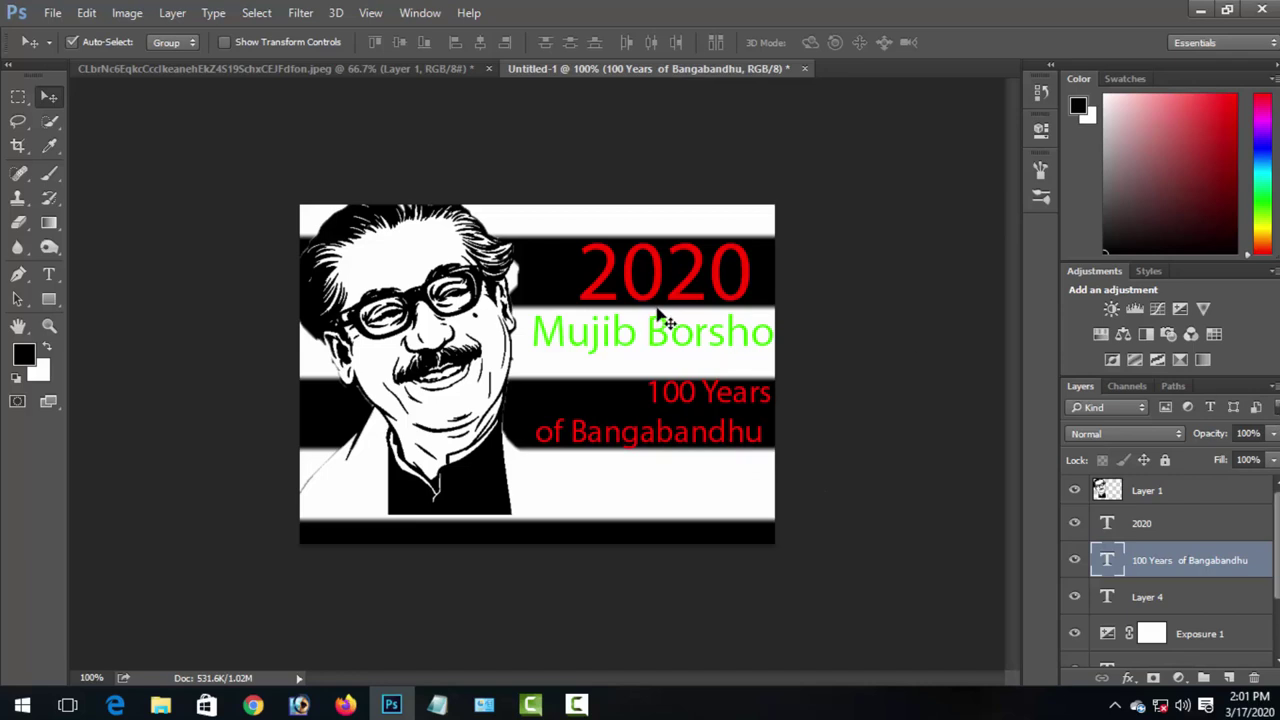
Step: Merge all visible layers of the poster into a single layer
{"action": "key", "text": "ctrl+shift+e"}
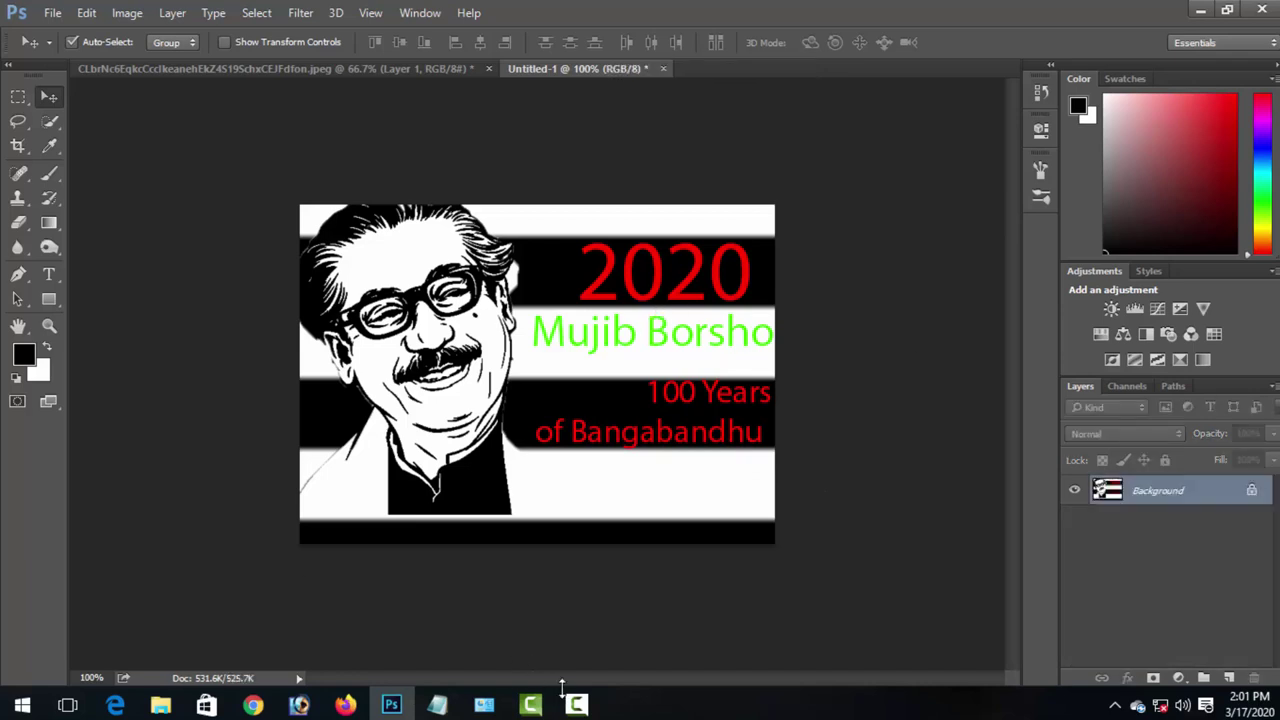